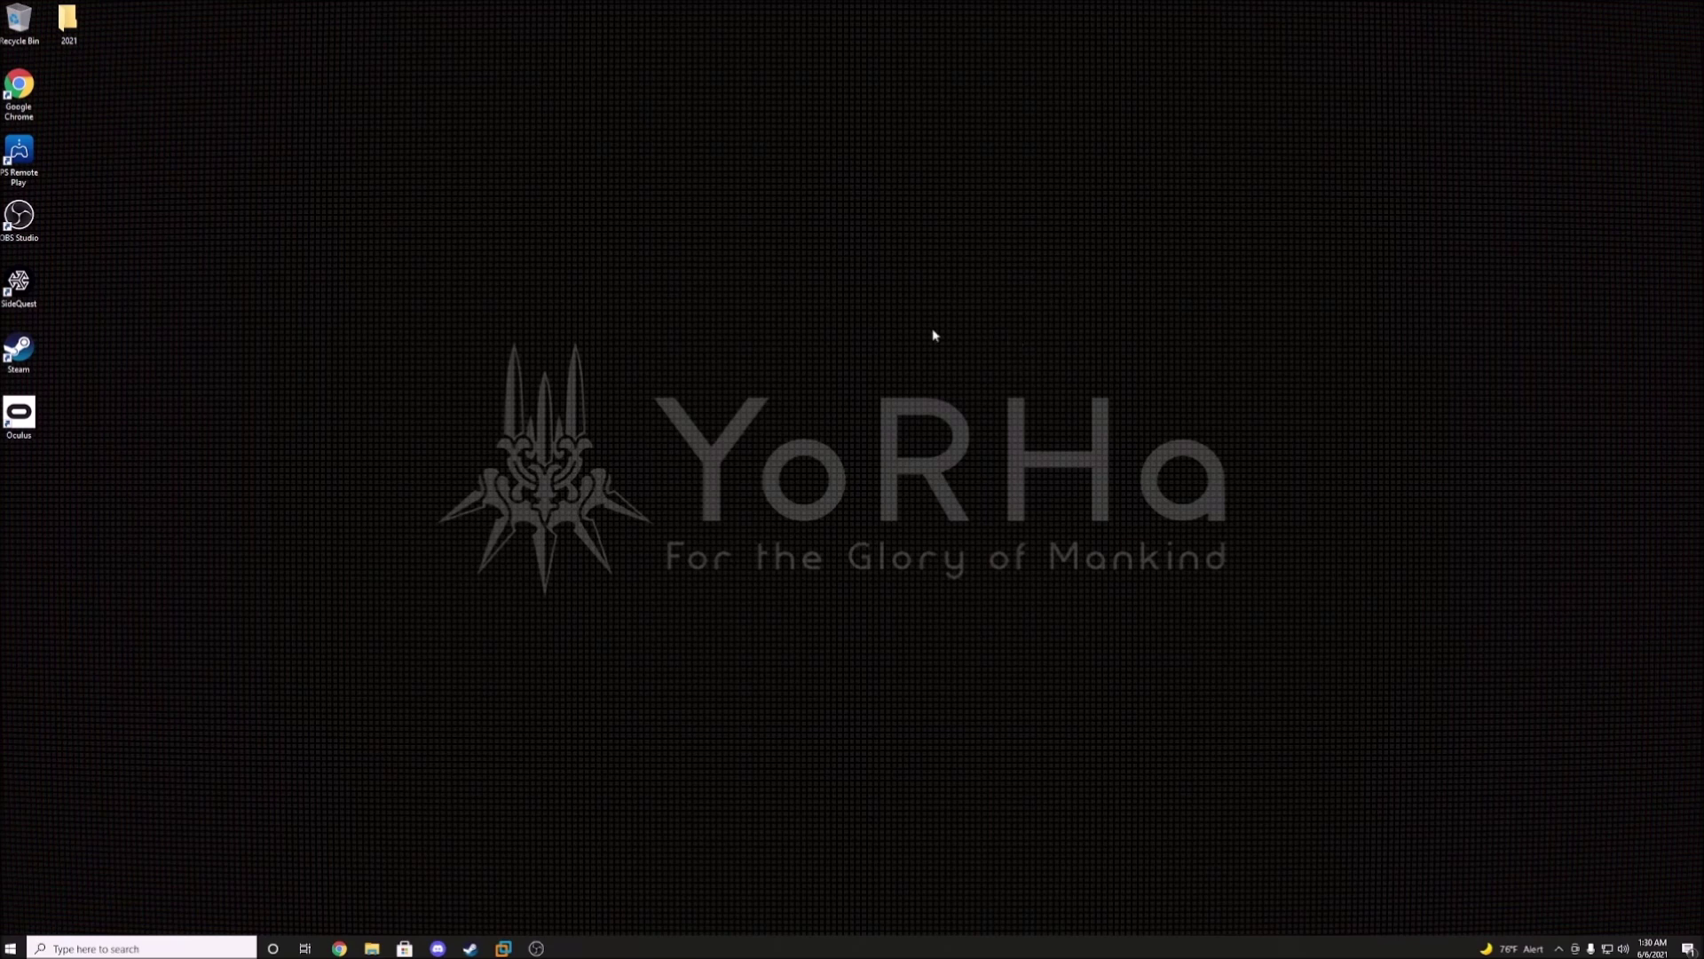
Step: Switch to Steam, search the store for "Skyrim VR" and open The Elder Scrolls V: Skyrim VR
left_click(470, 948)
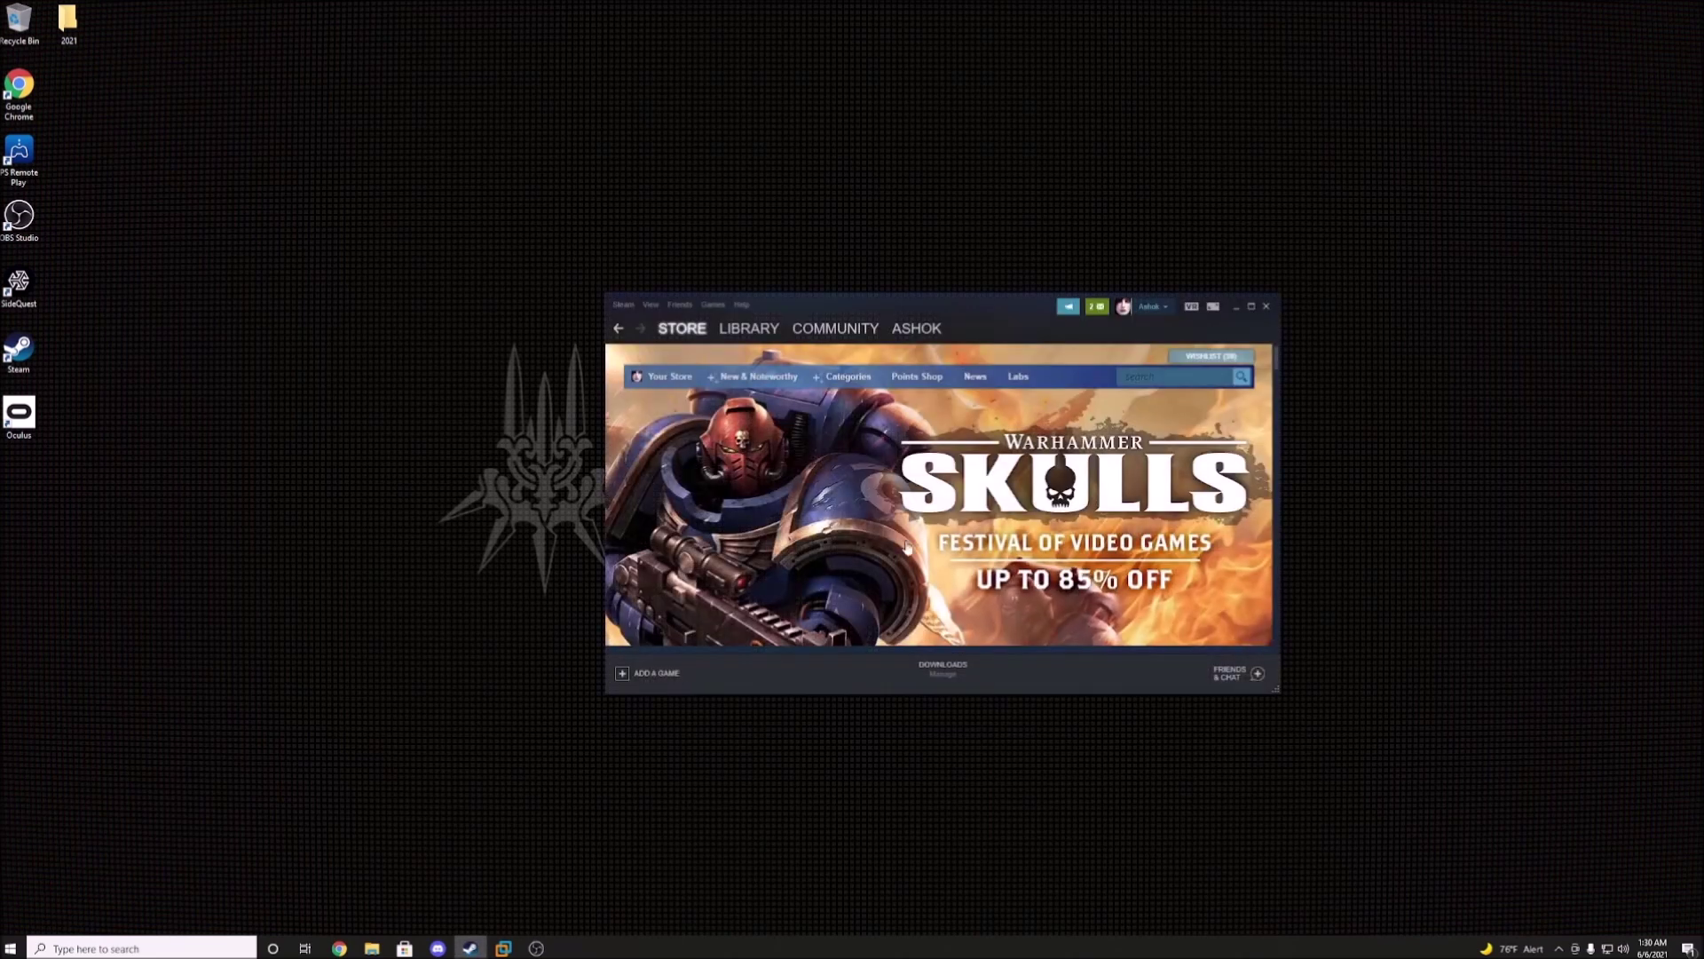
left_click(1150, 375)
type("Skyrim VR")
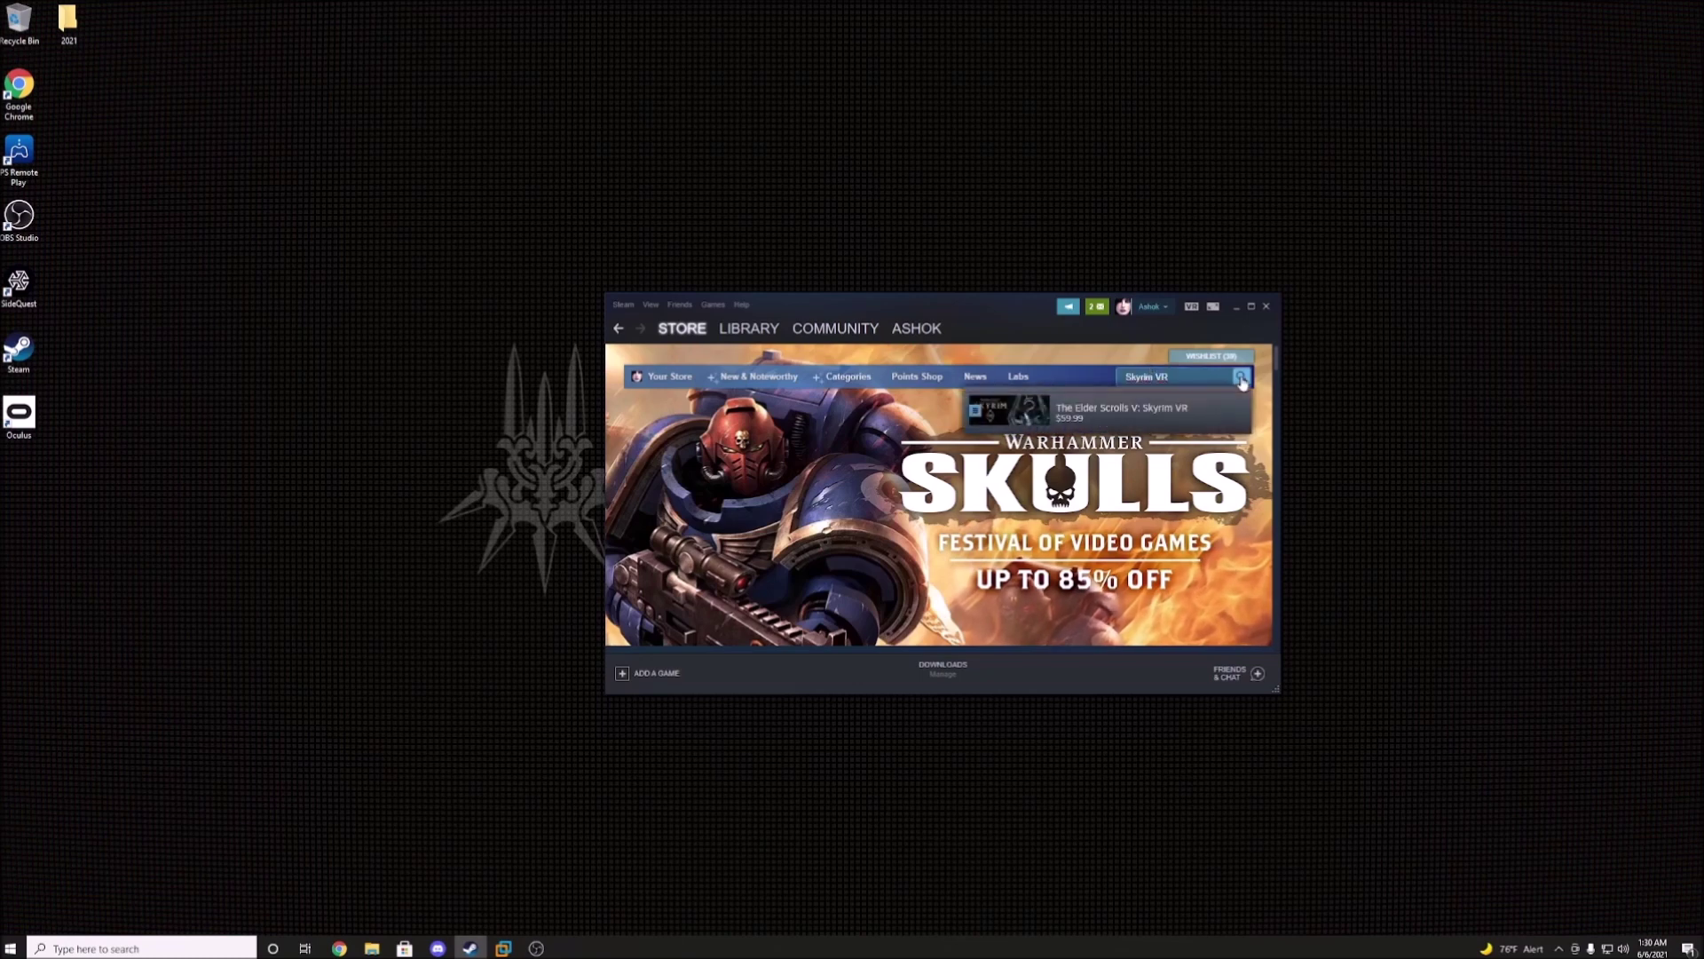
left_click(1154, 410)
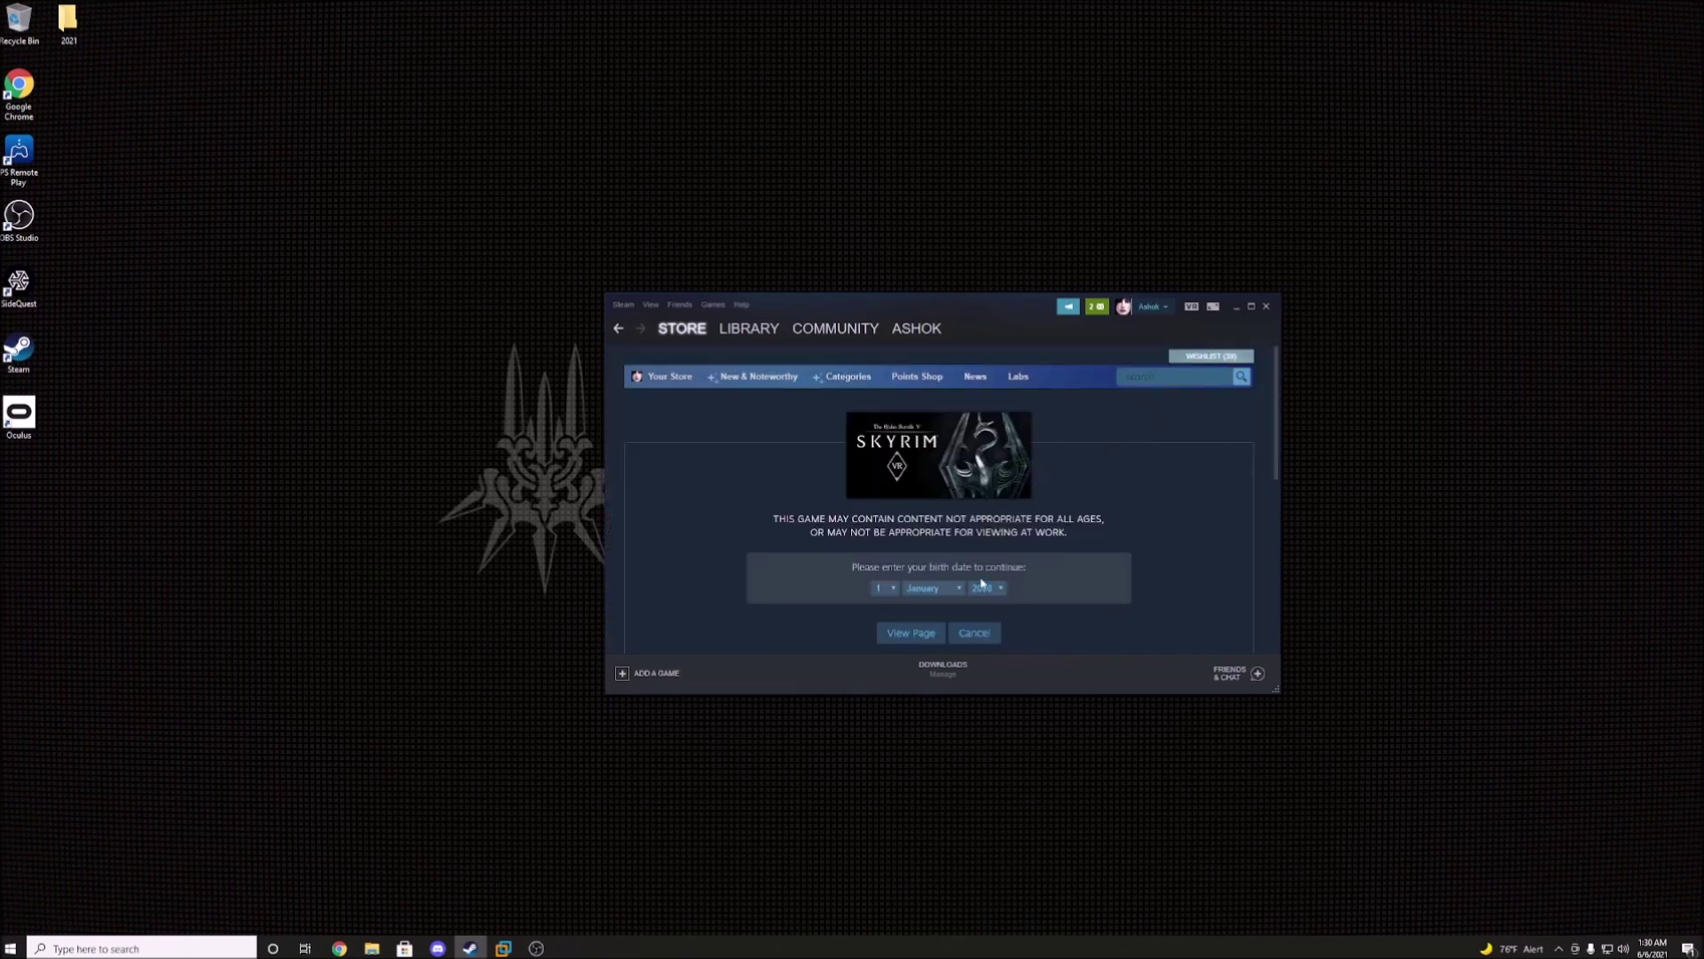
Step: Enter a birth date in the age check and continue to the Skyrim VR store page
left_click(982, 586)
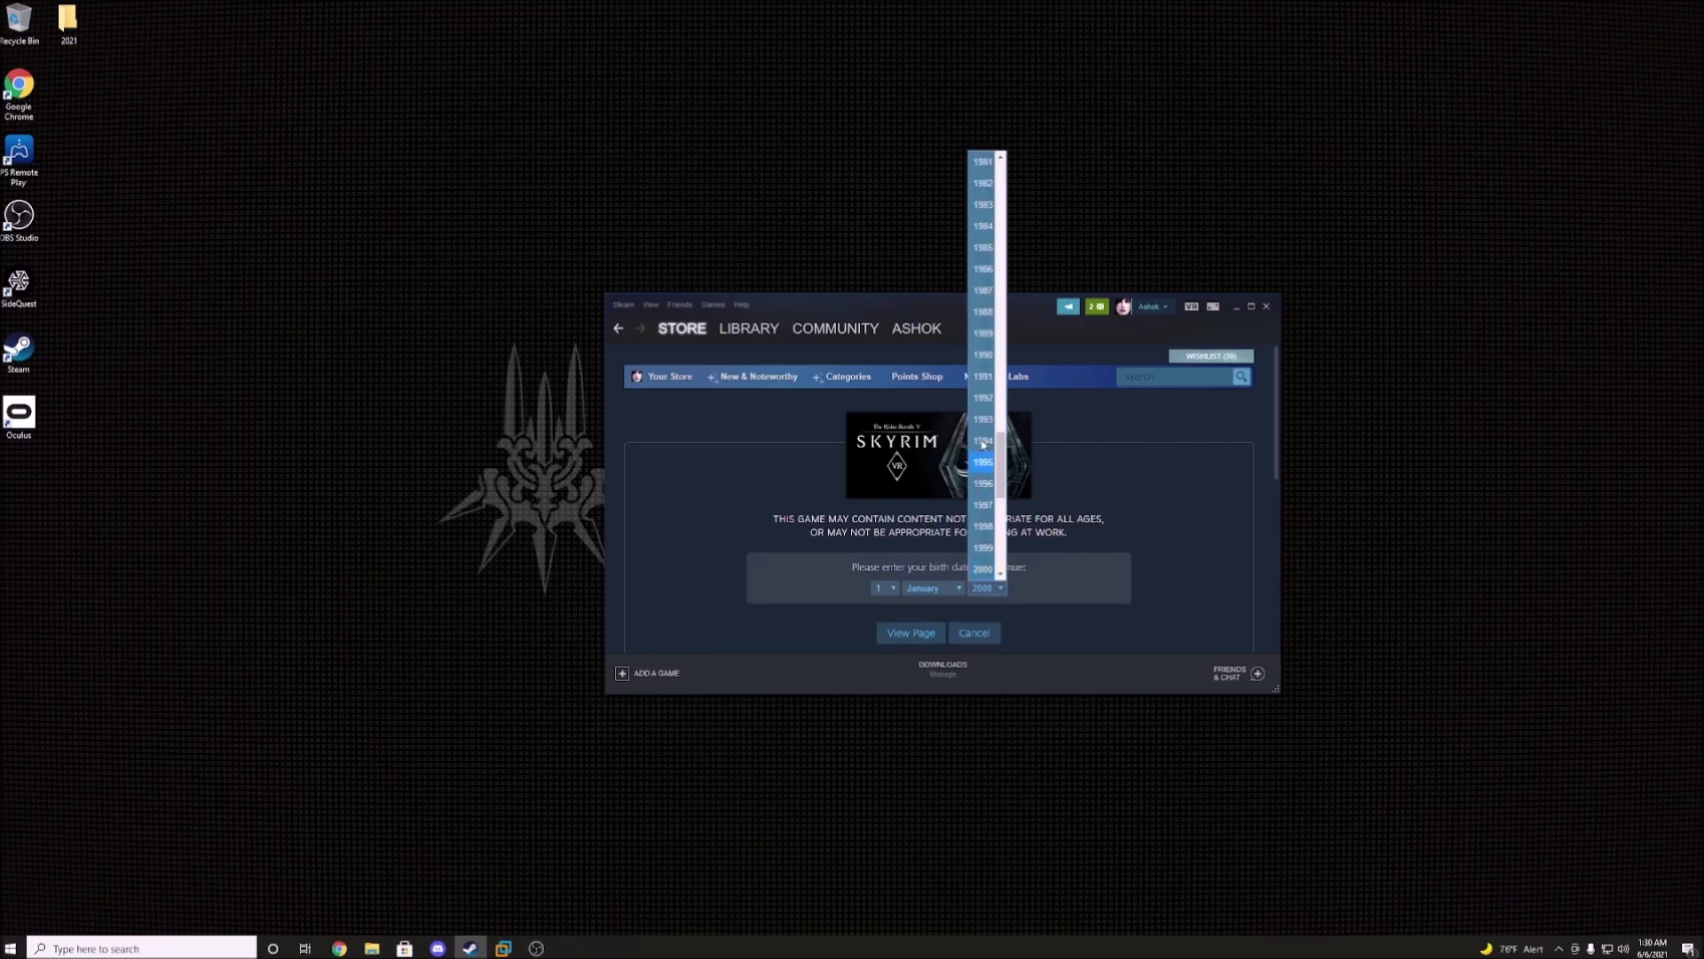
left_click(982, 356)
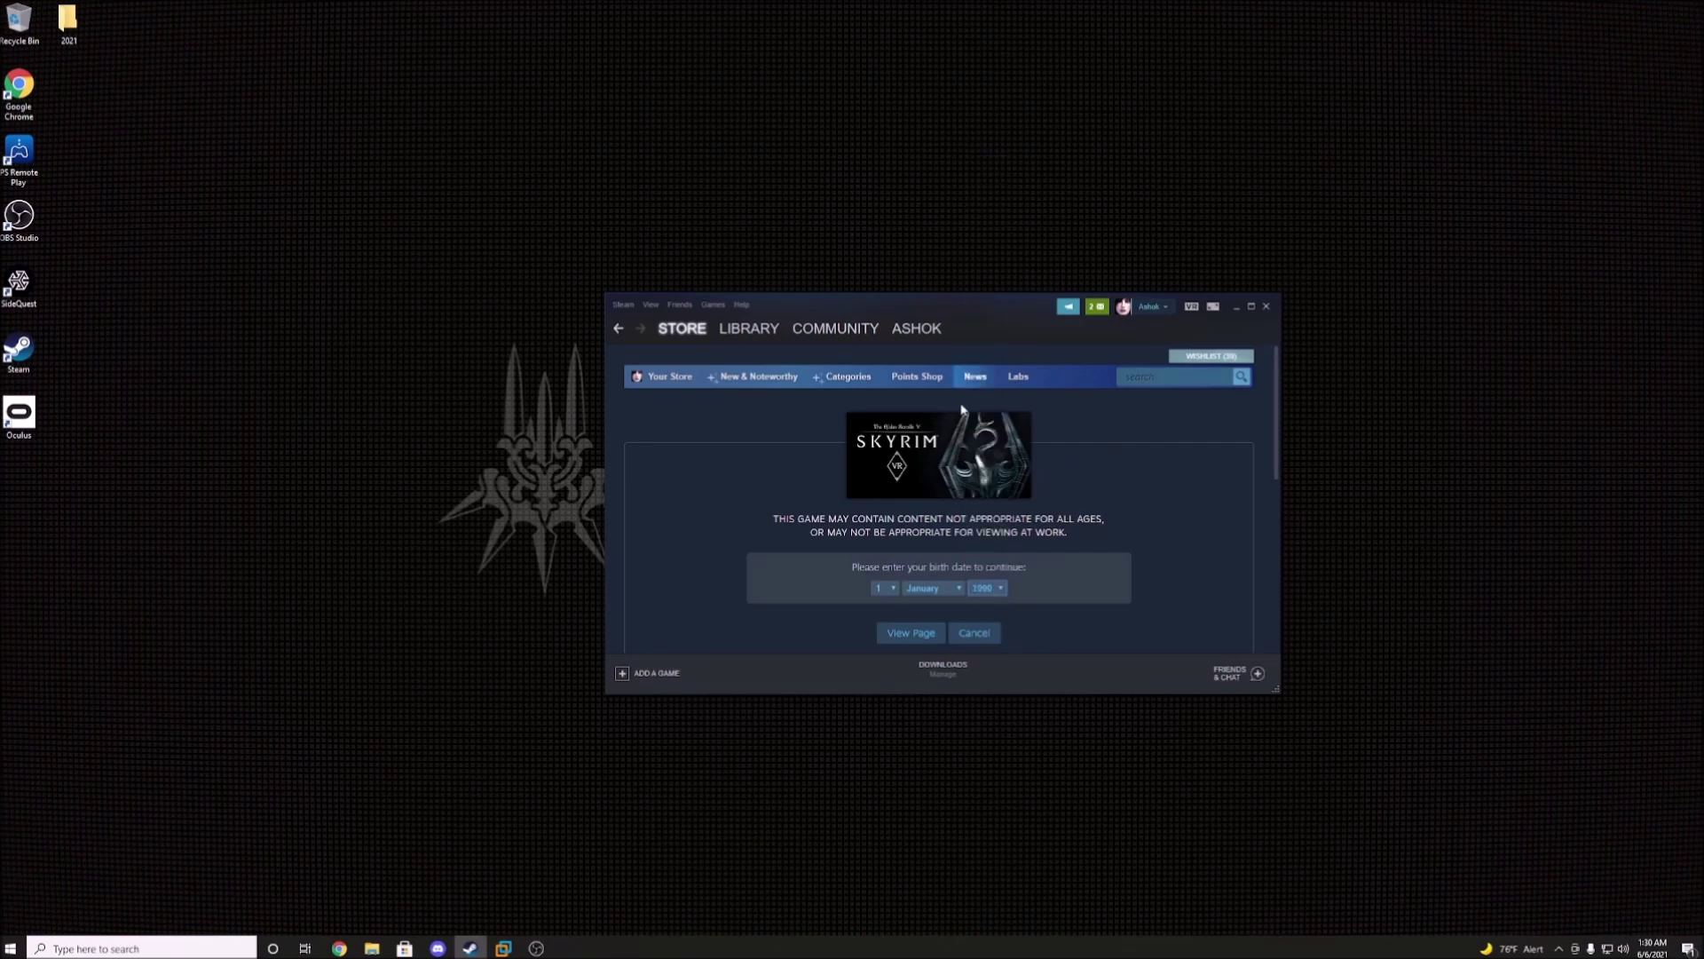
left_click(914, 631)
Step: Install Skyrim VR in the default Steam location under Program Files (x86) and open the download queue
scroll(1078, 555, "down", 3)
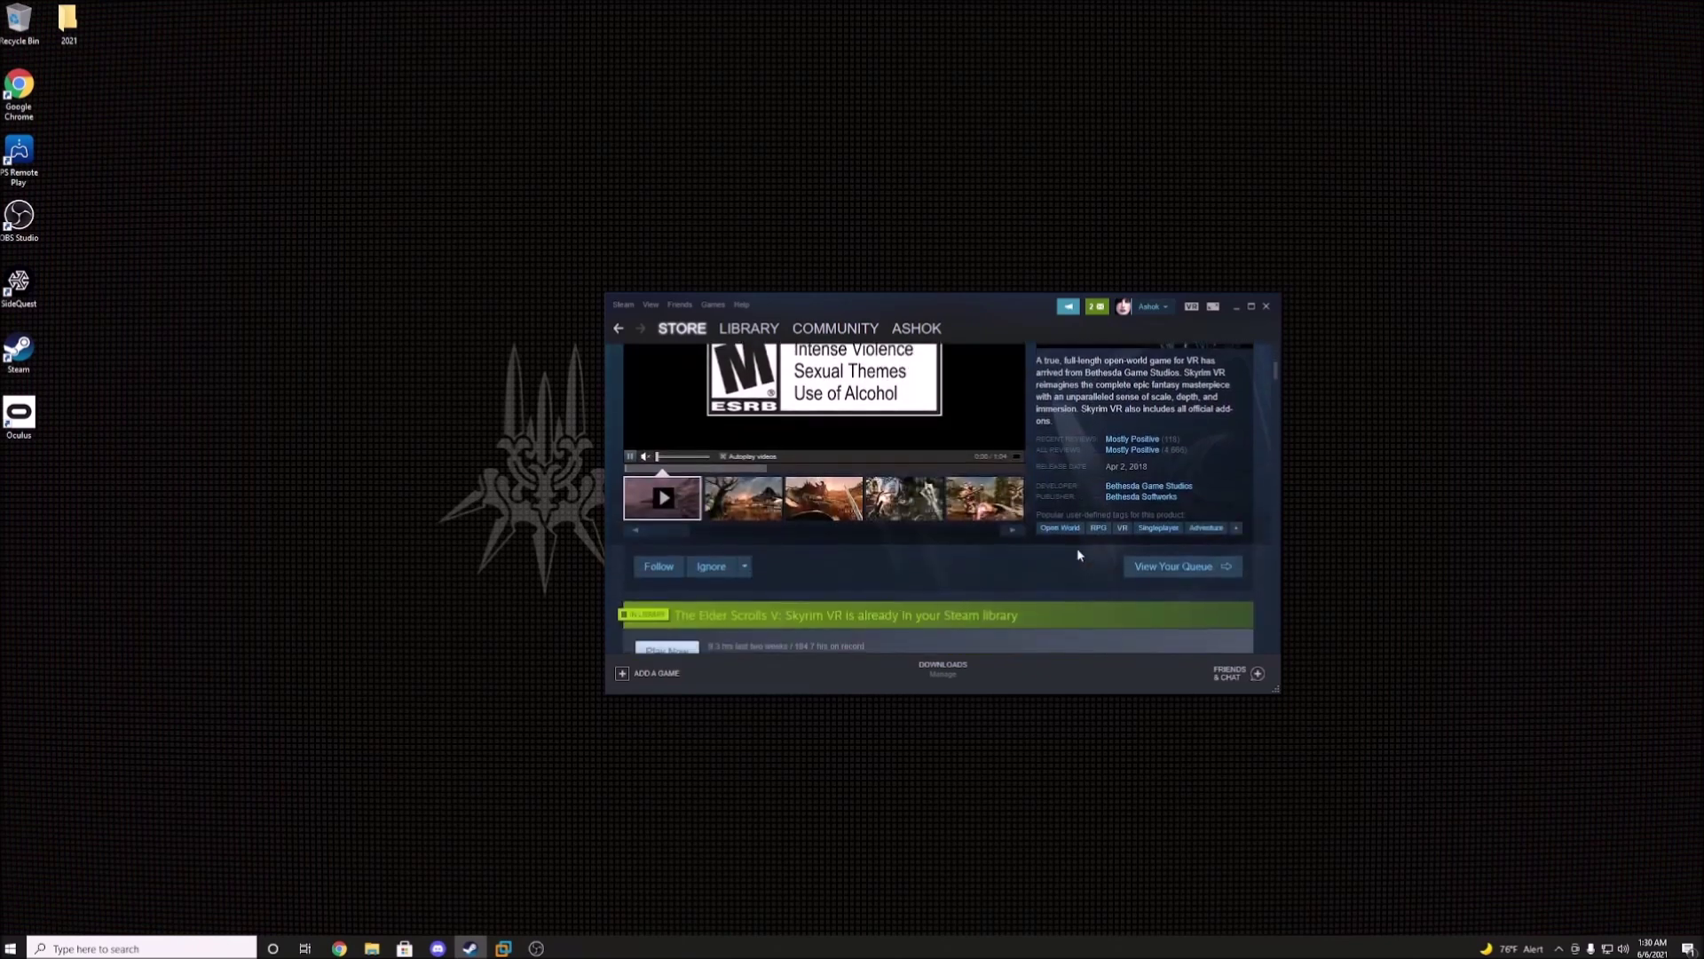
scroll(1078, 555, "down", 1)
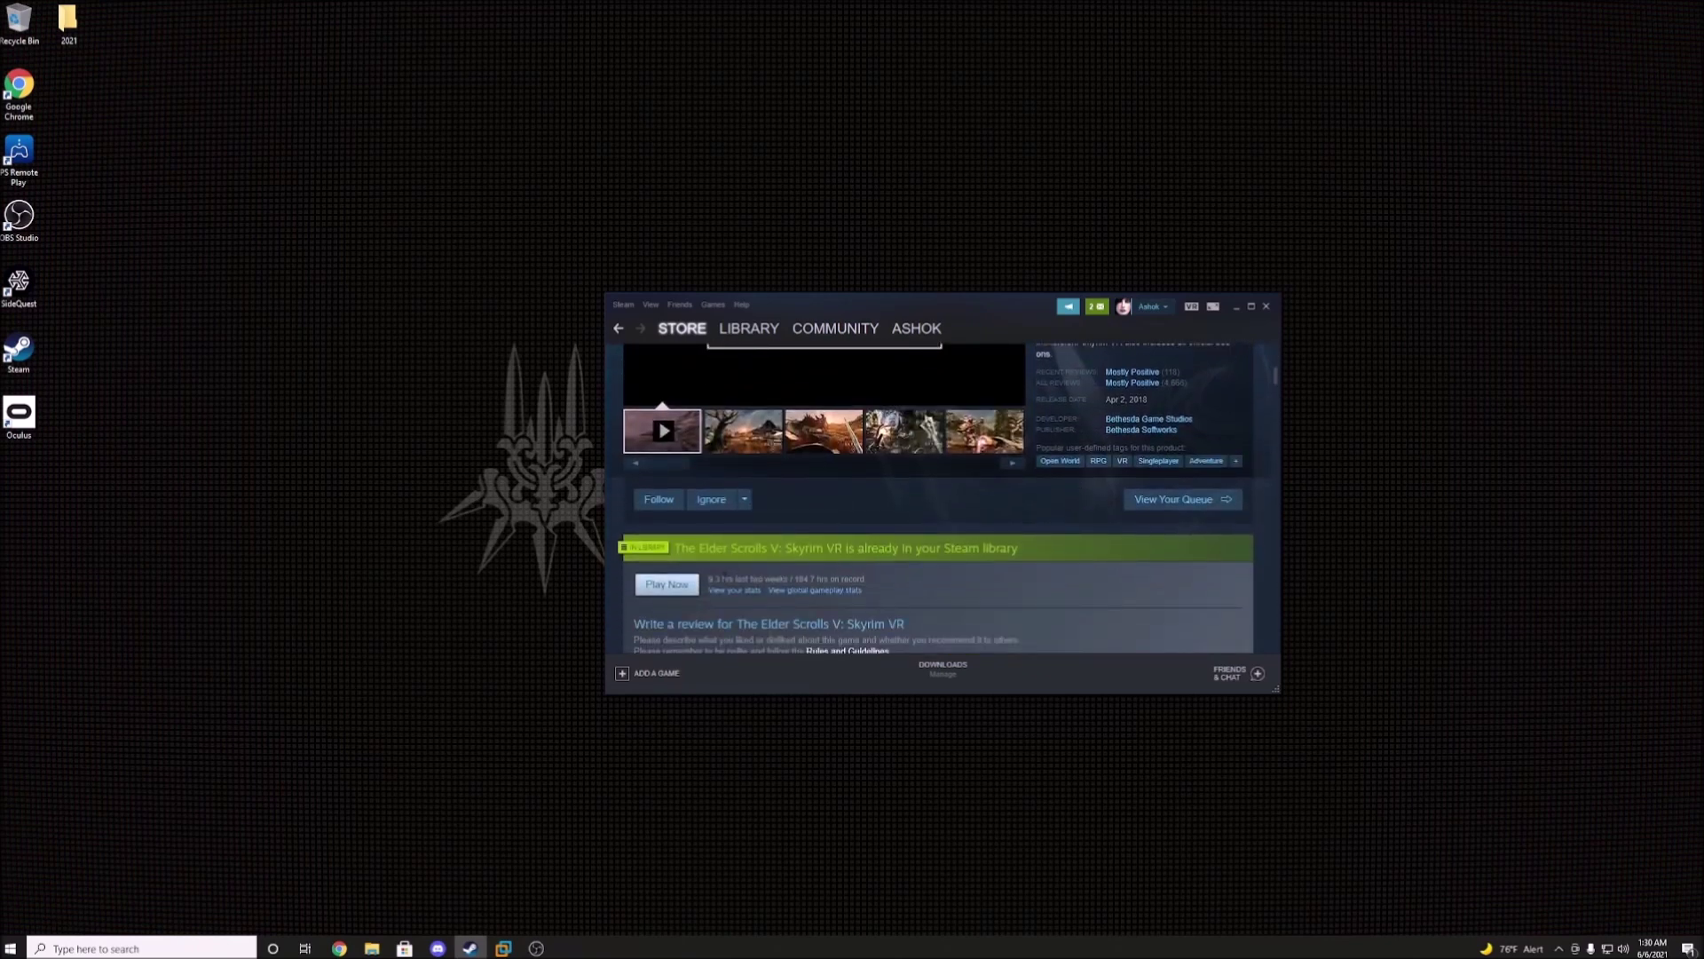
left_click(690, 586)
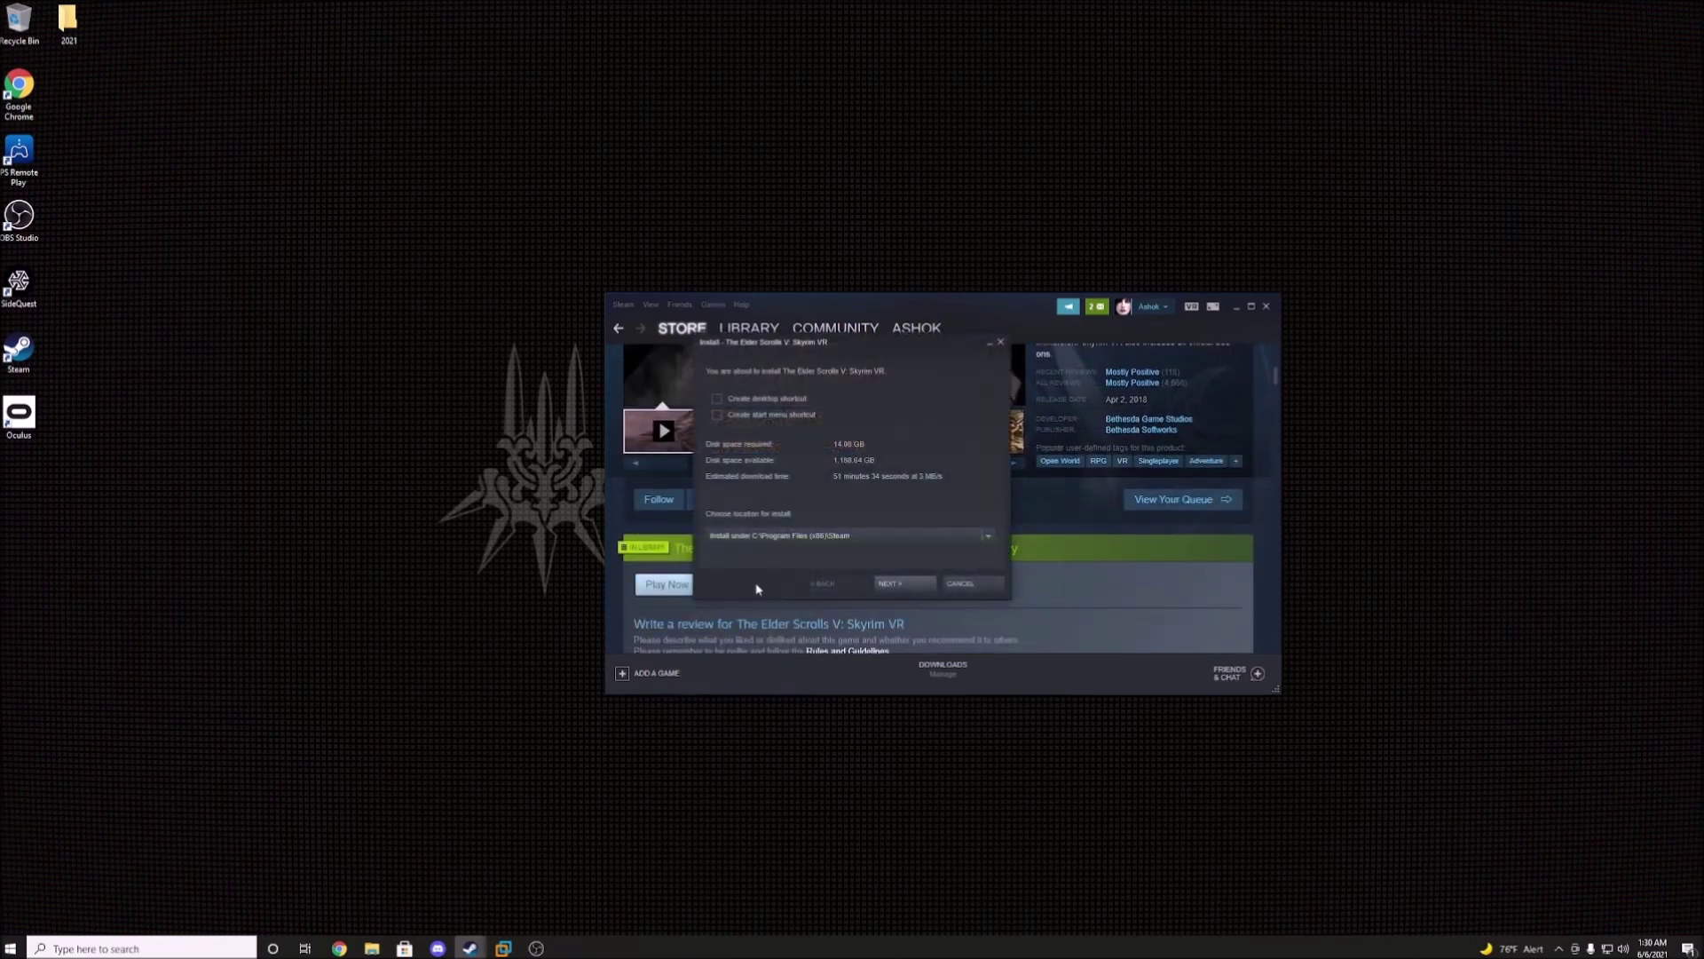
left_click(896, 587)
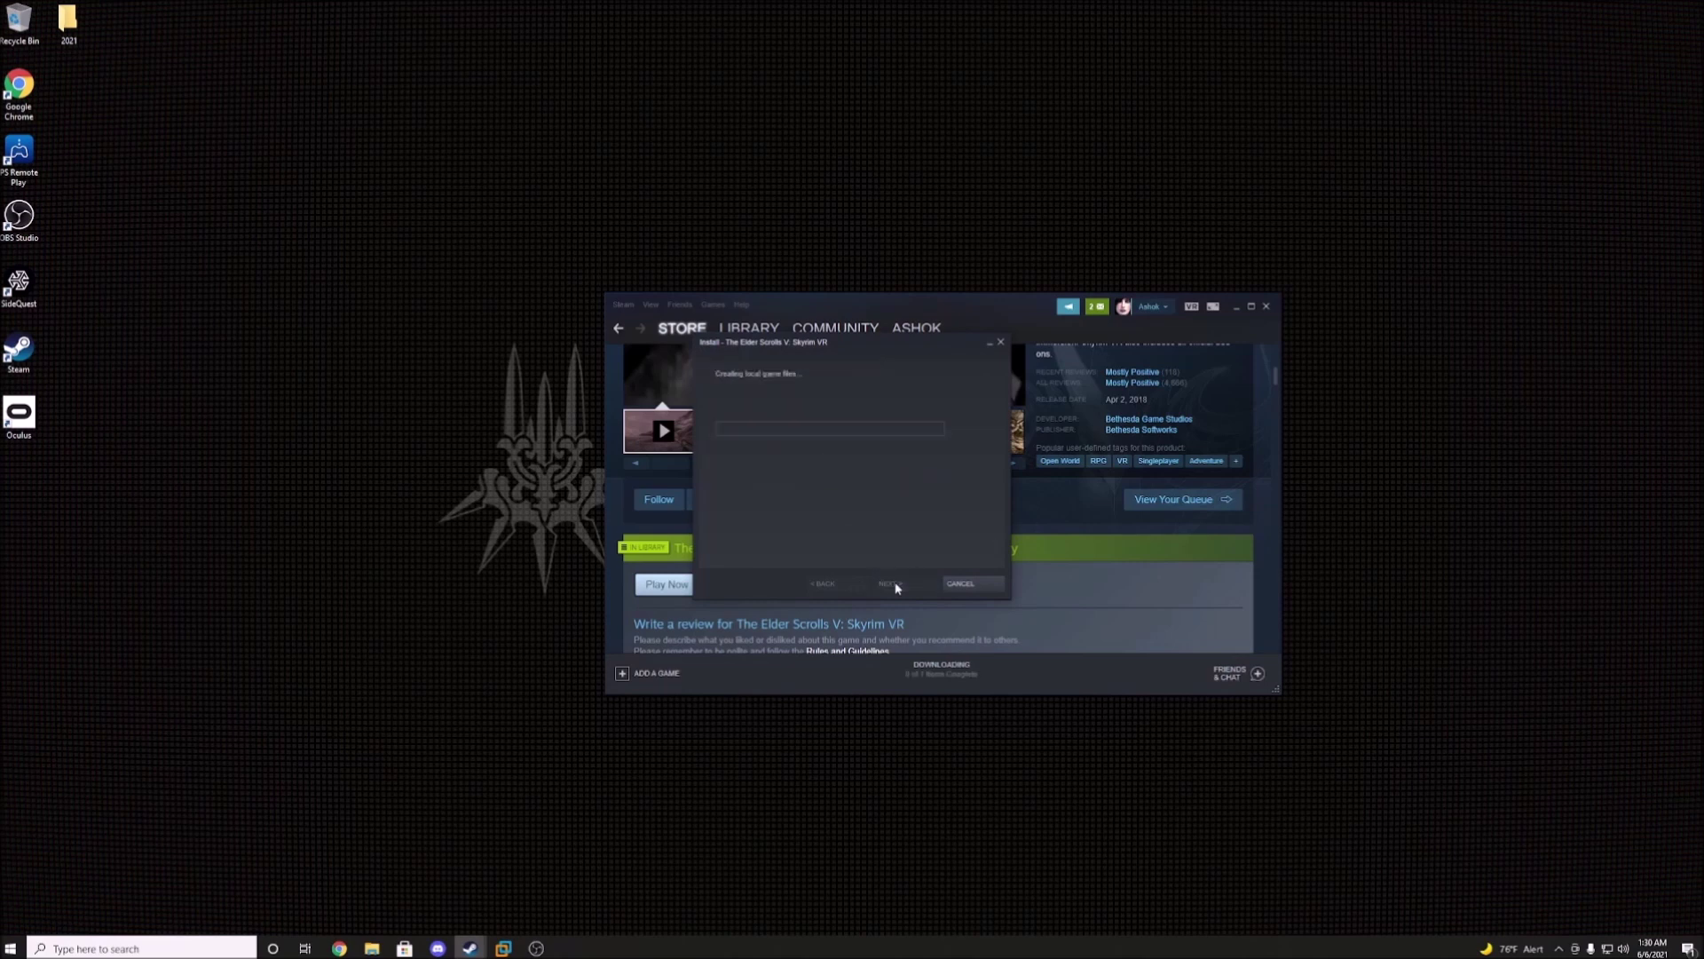
left_click(950, 582)
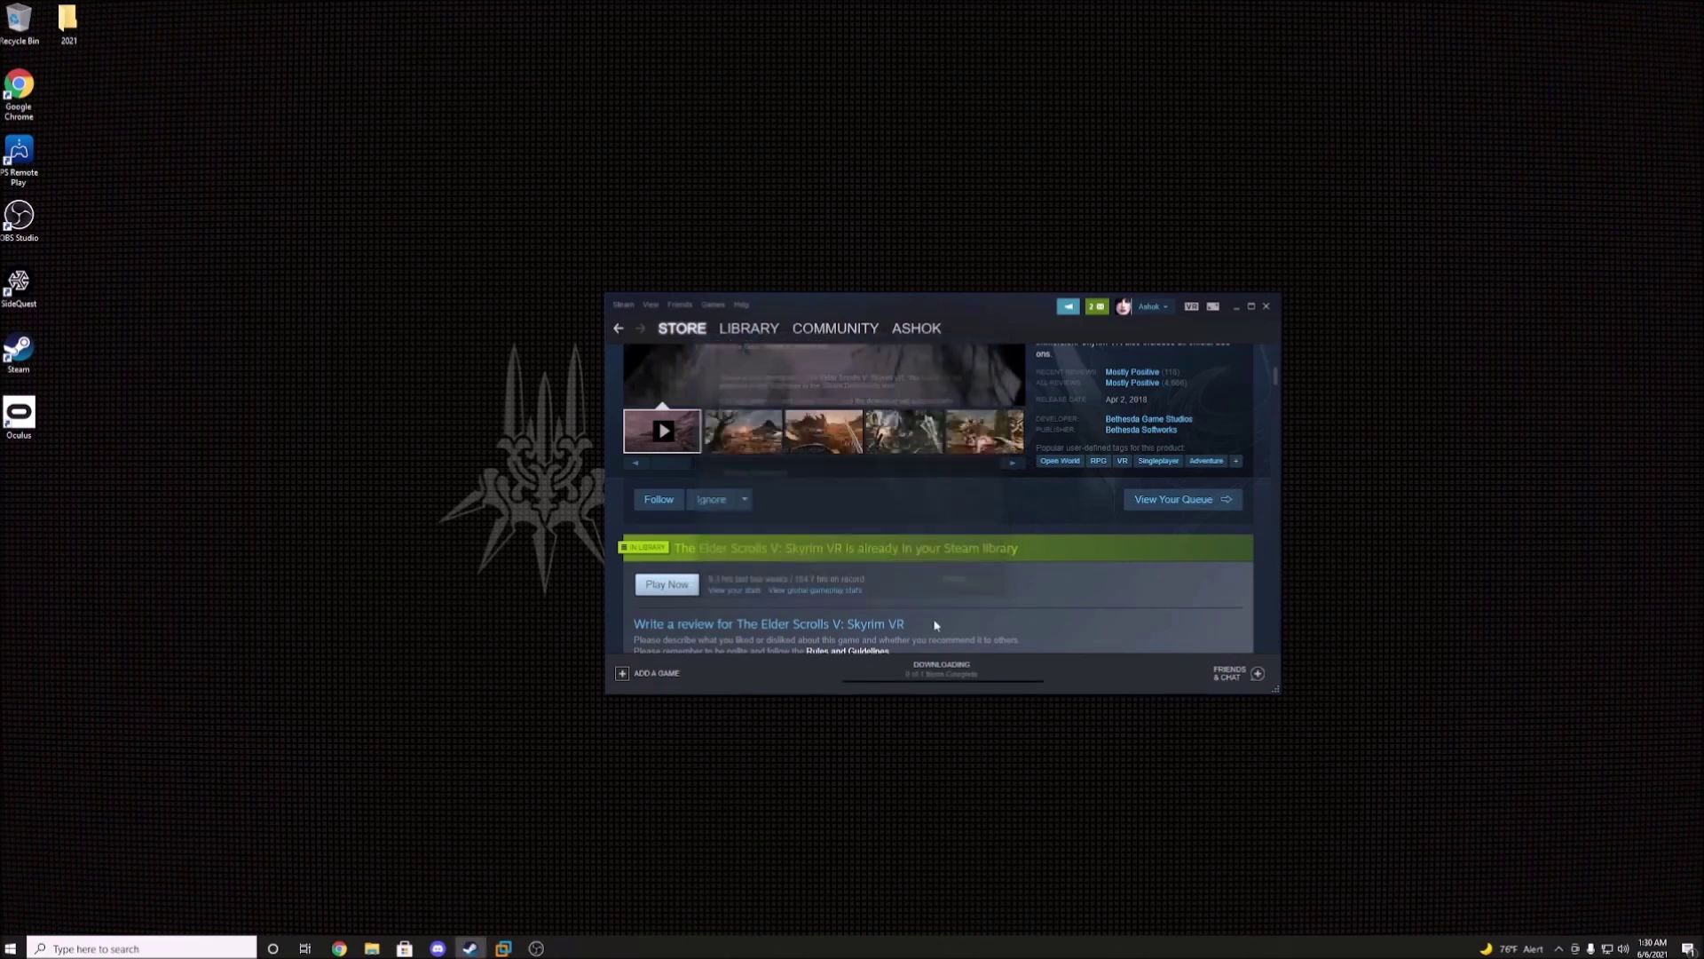
left_click(943, 668)
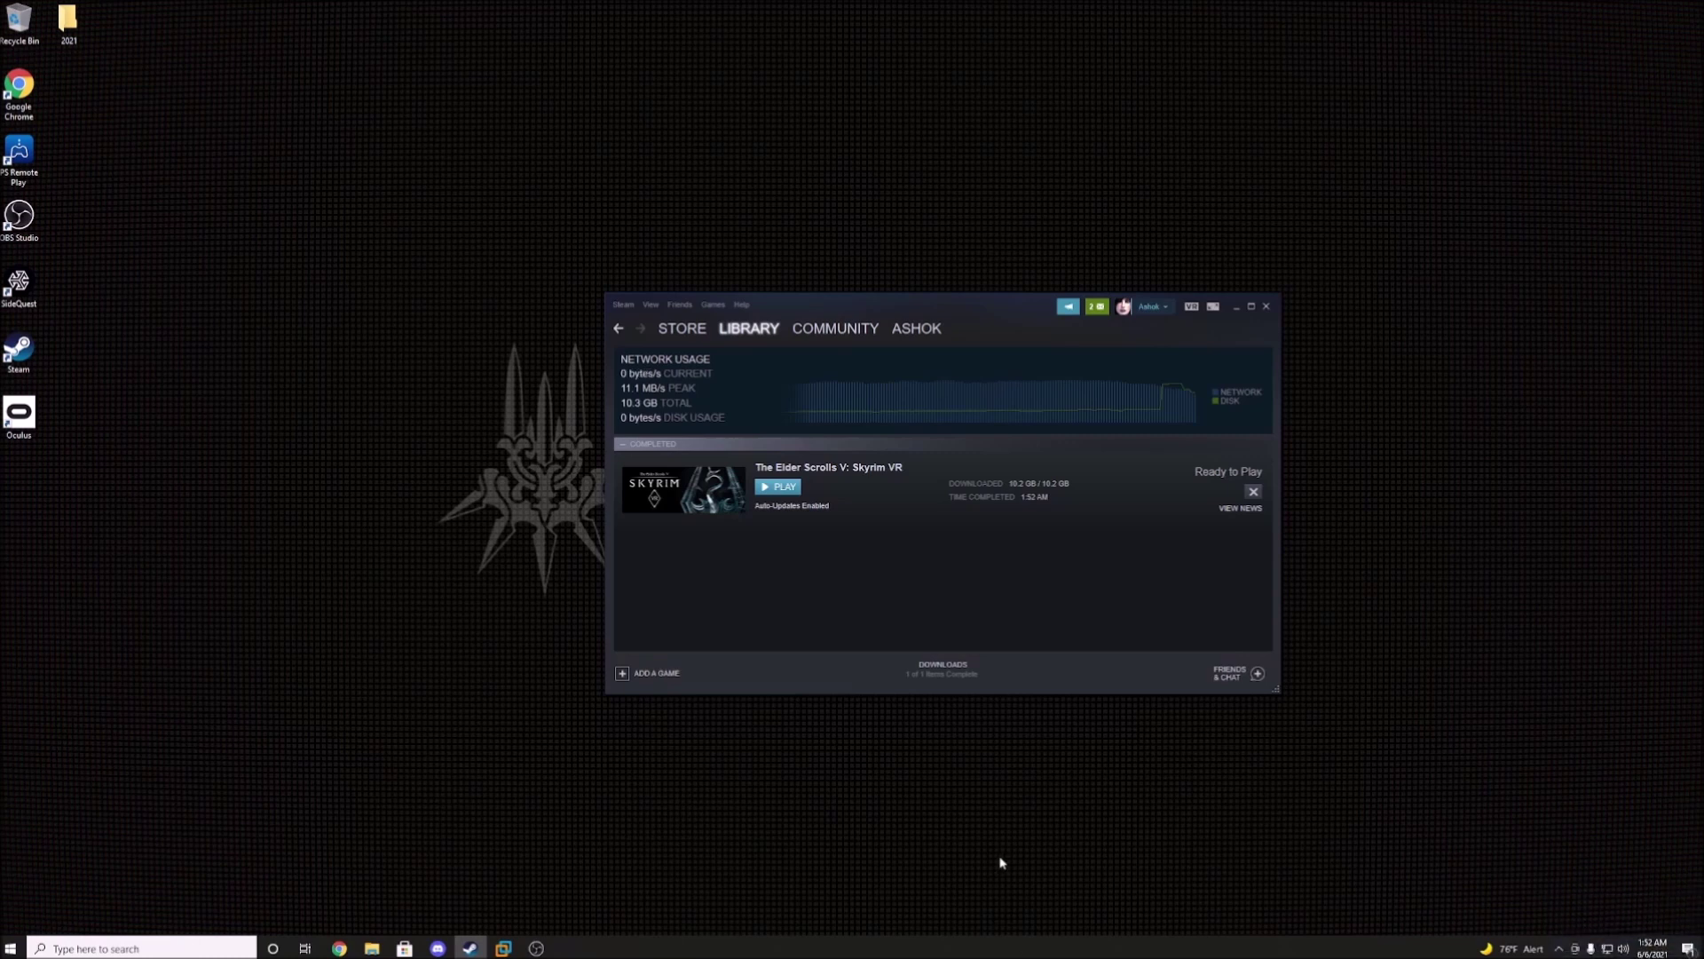
Step: Launch Skyrim VR once, continue past its title screen, exit the game and close the Steam window
left_click(786, 490)
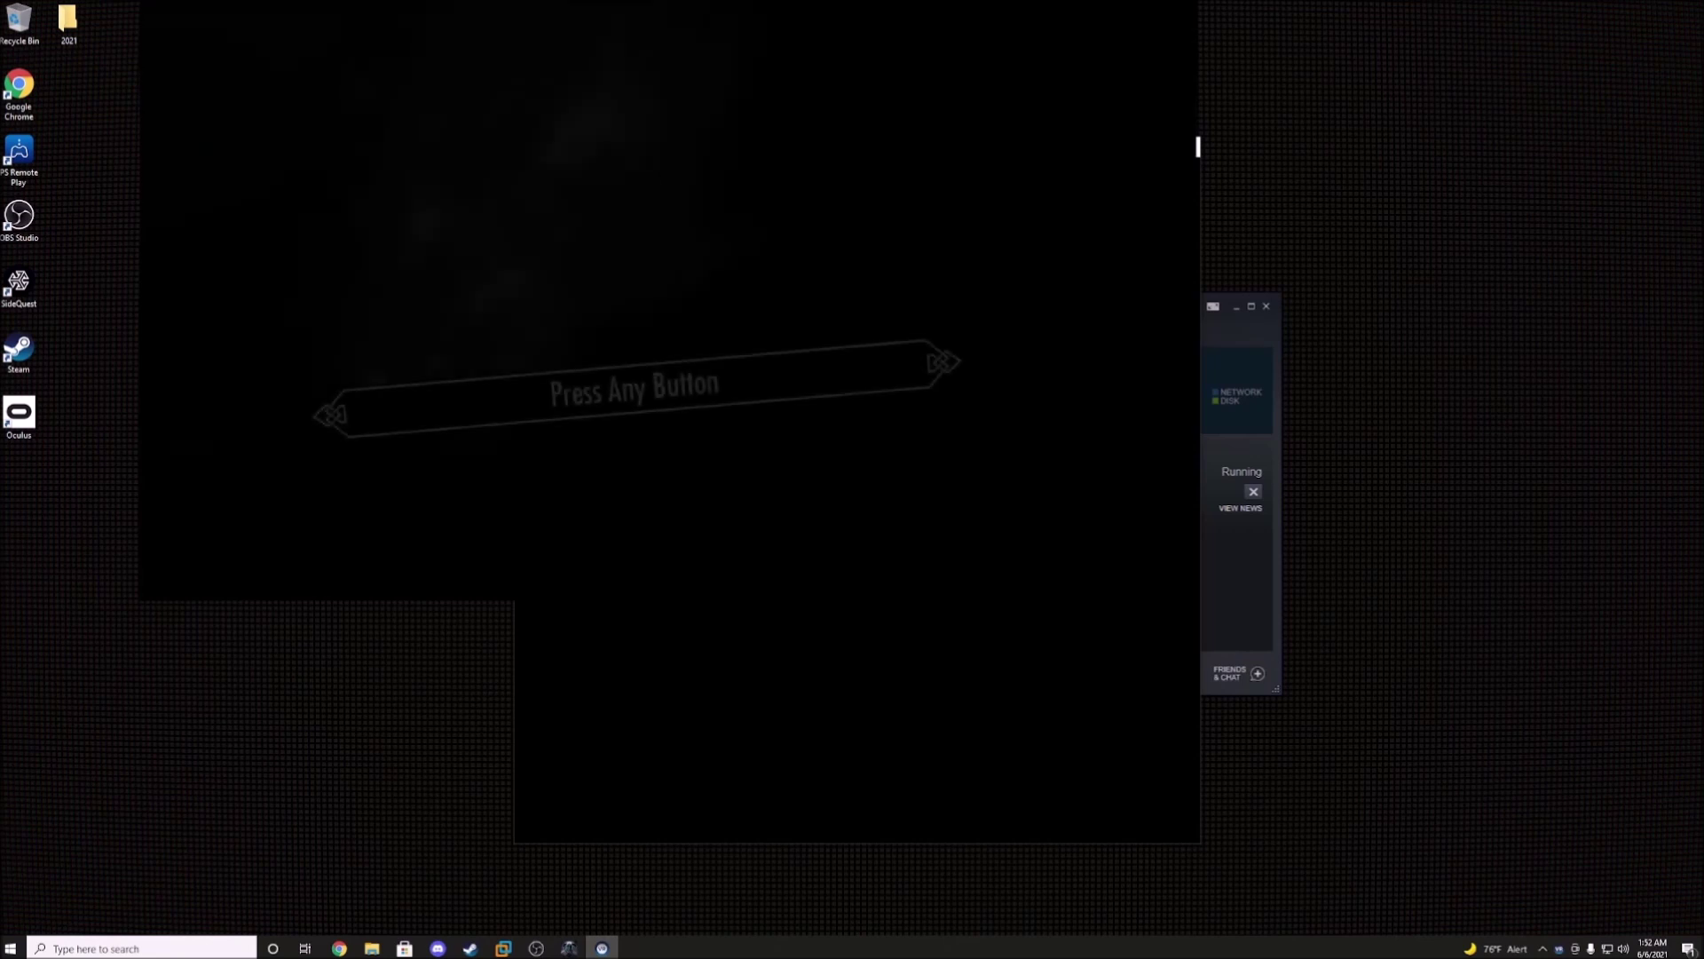
key("Return")
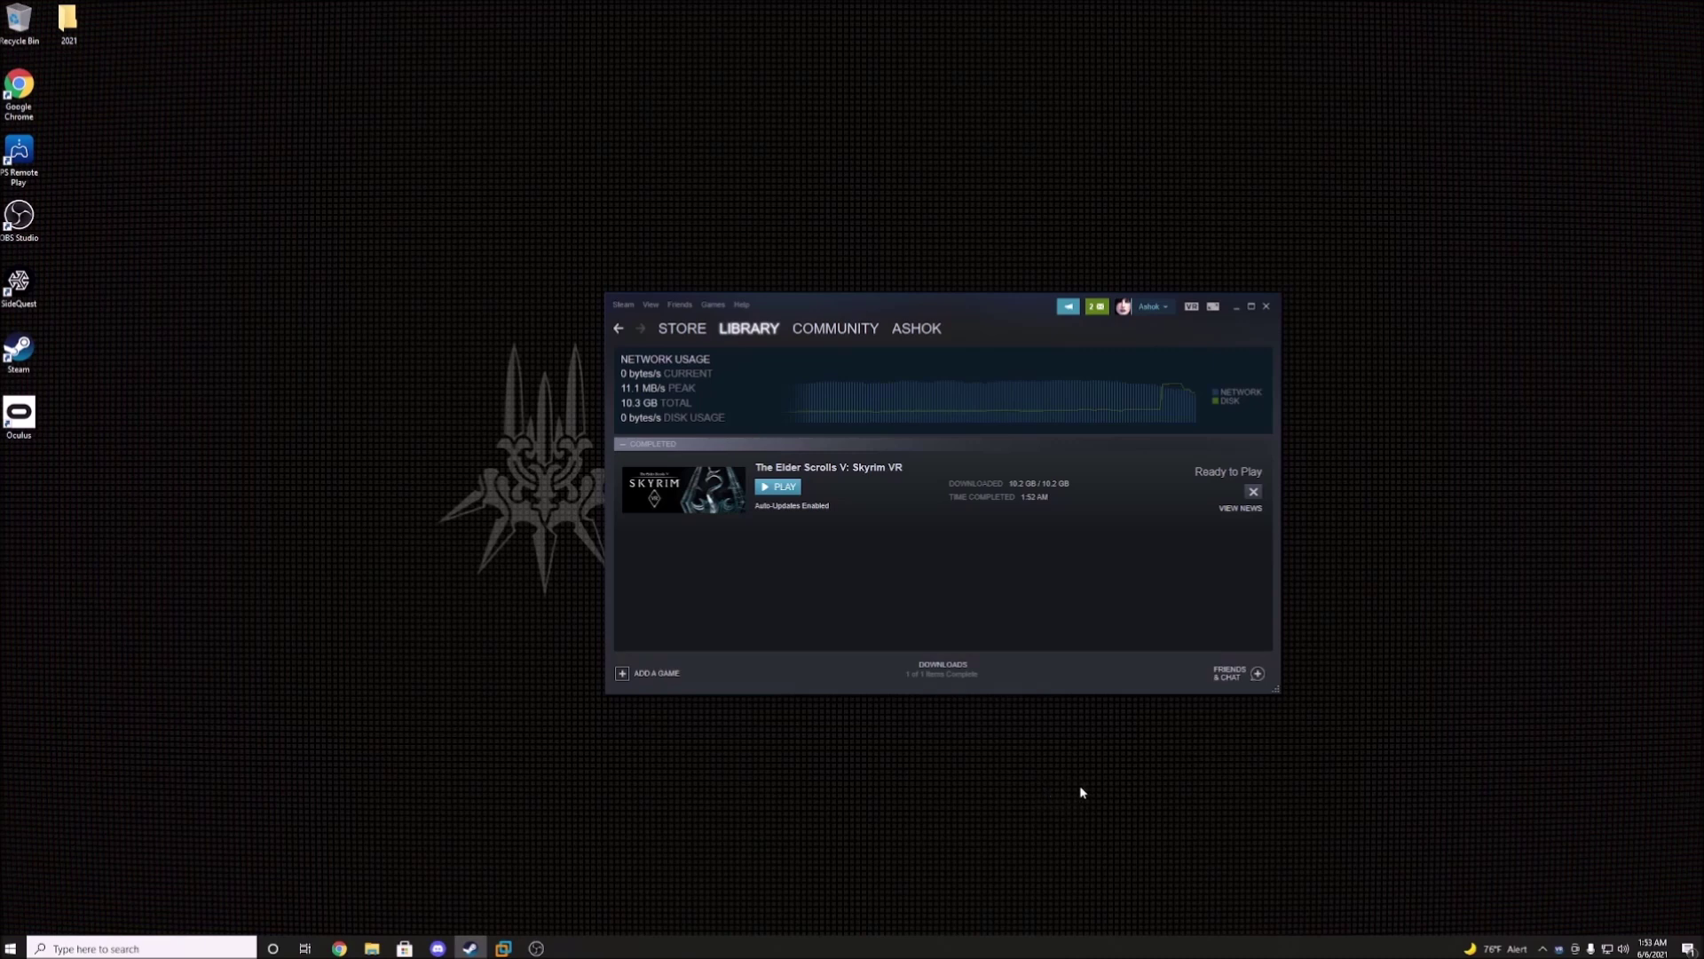
left_click(1267, 307)
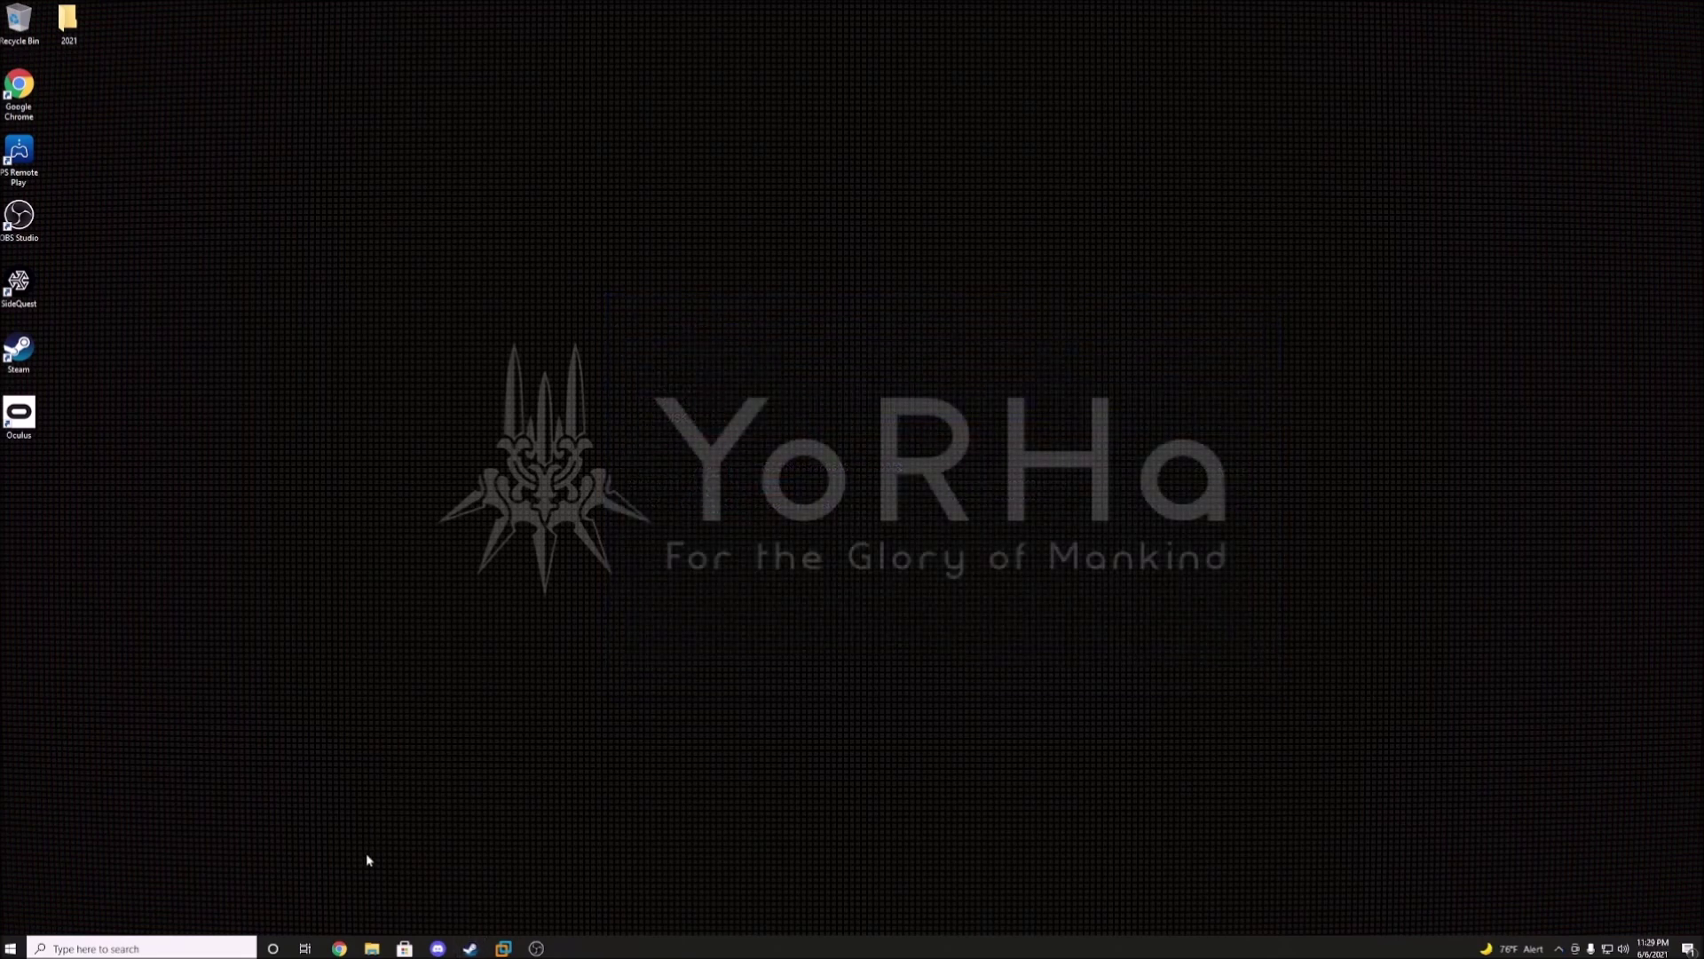
Step: Switch to Chrome, search the Steam store for "Enderal Special Edition" and bring up the mod's install section
left_click(345, 947)
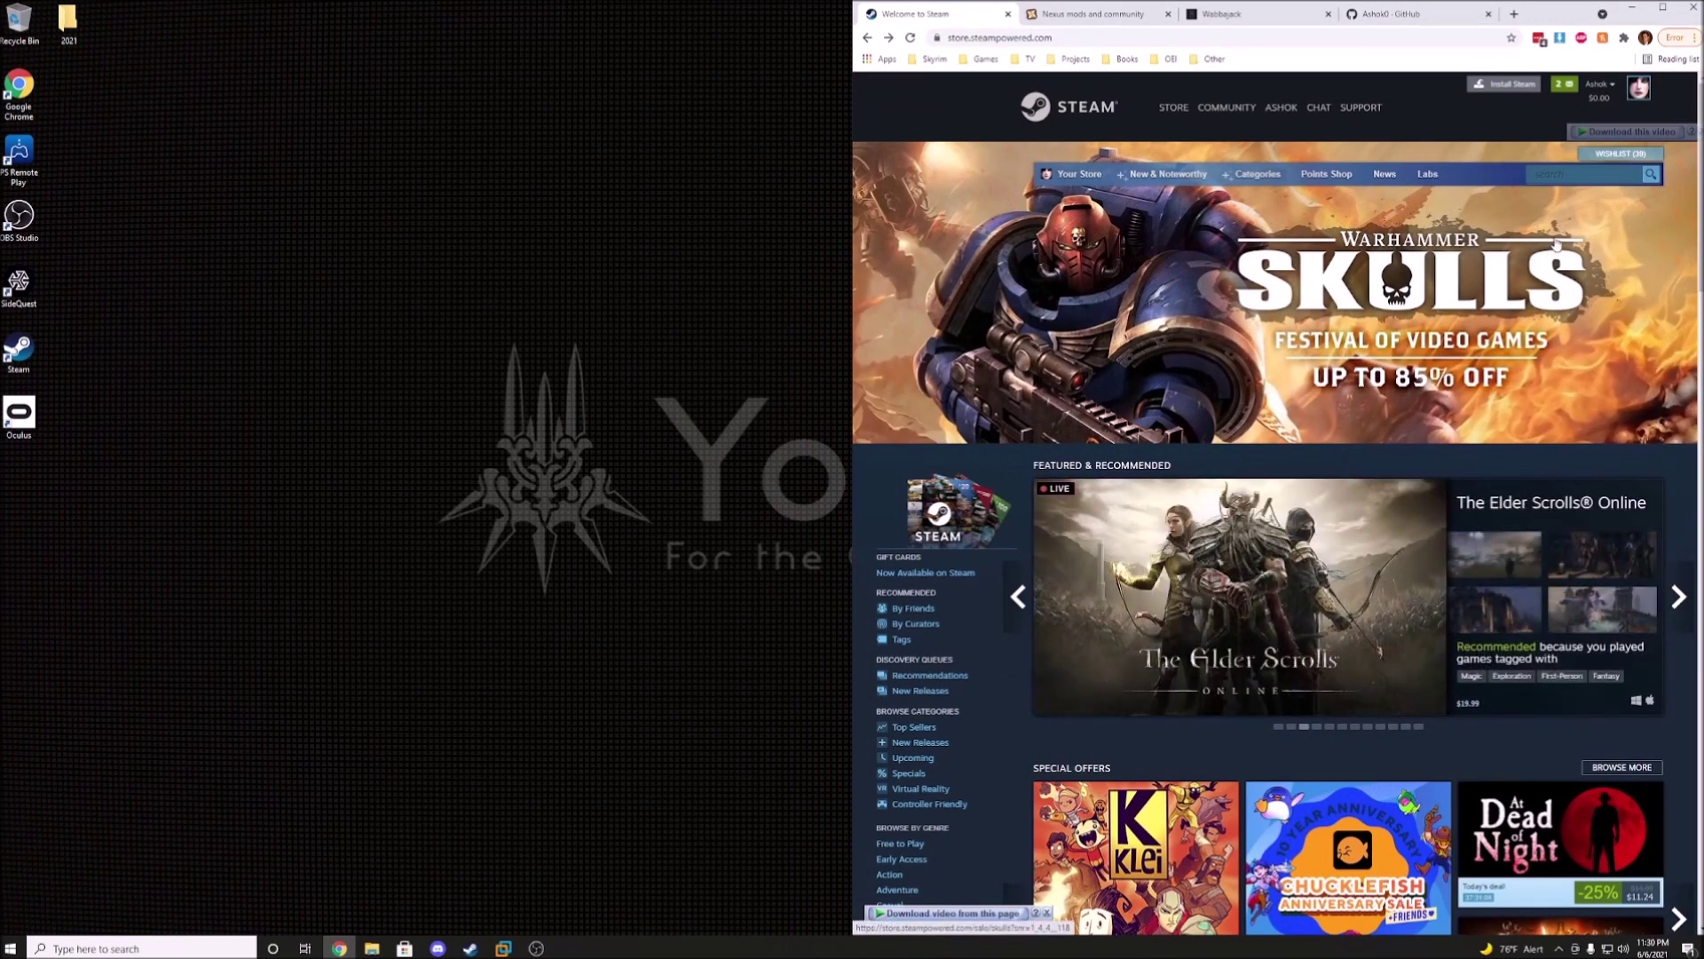
left_click(1568, 174)
type("Enderal Special Edition")
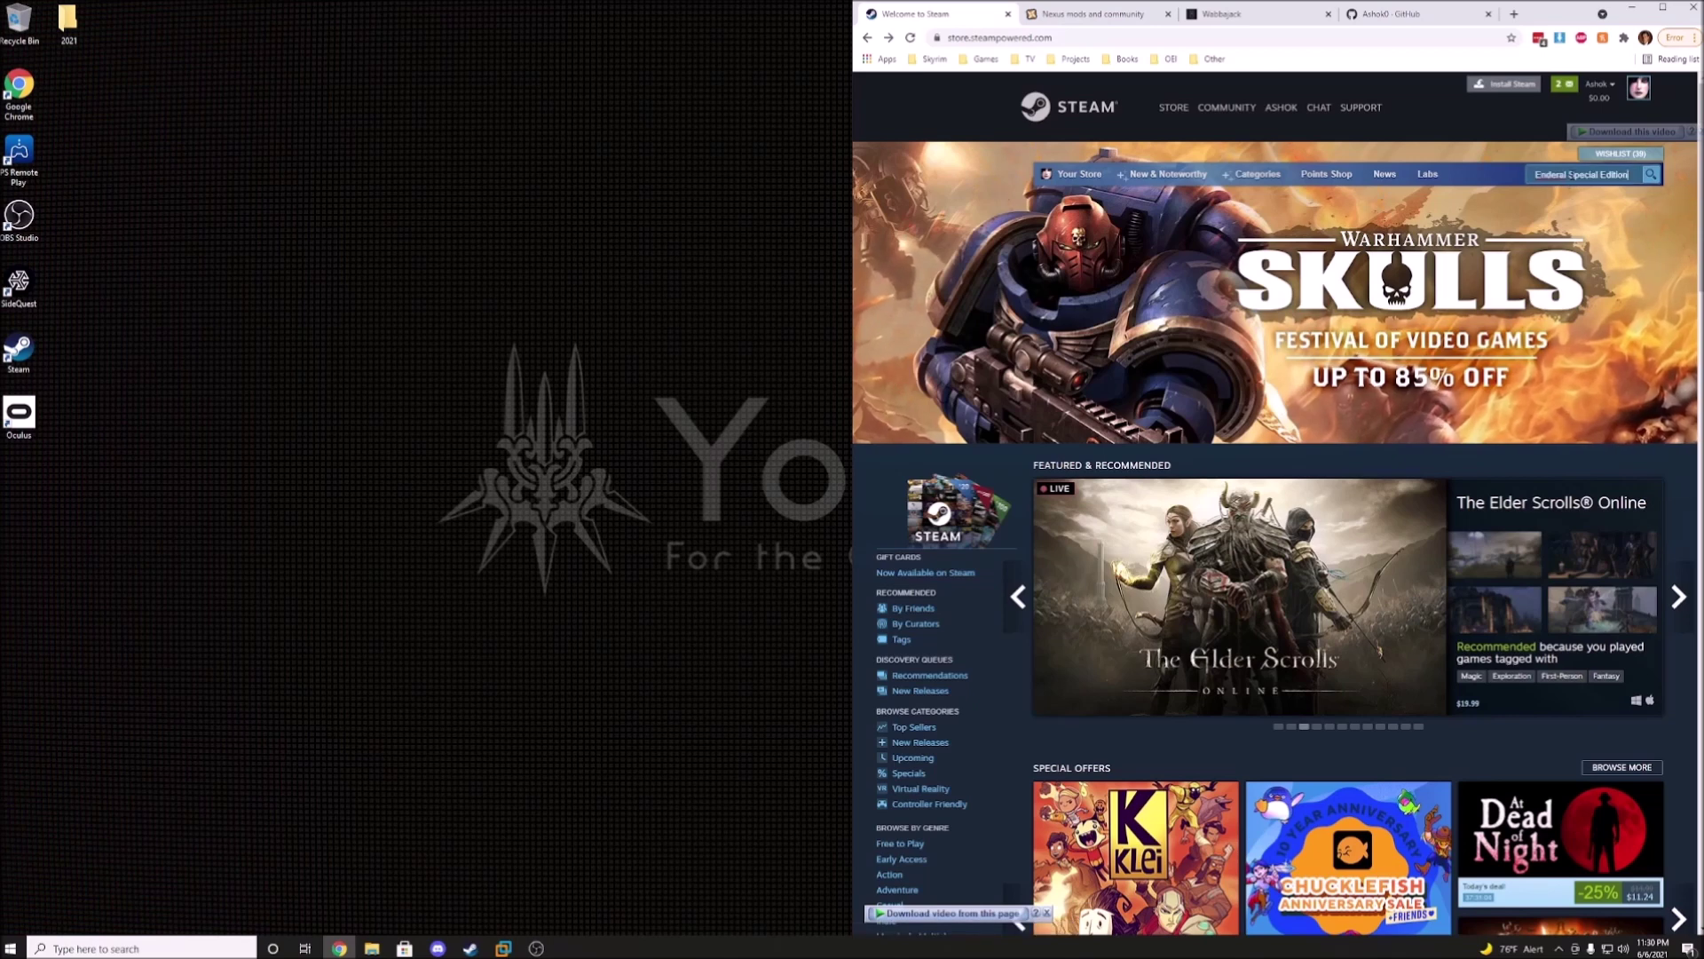
left_click(1549, 206)
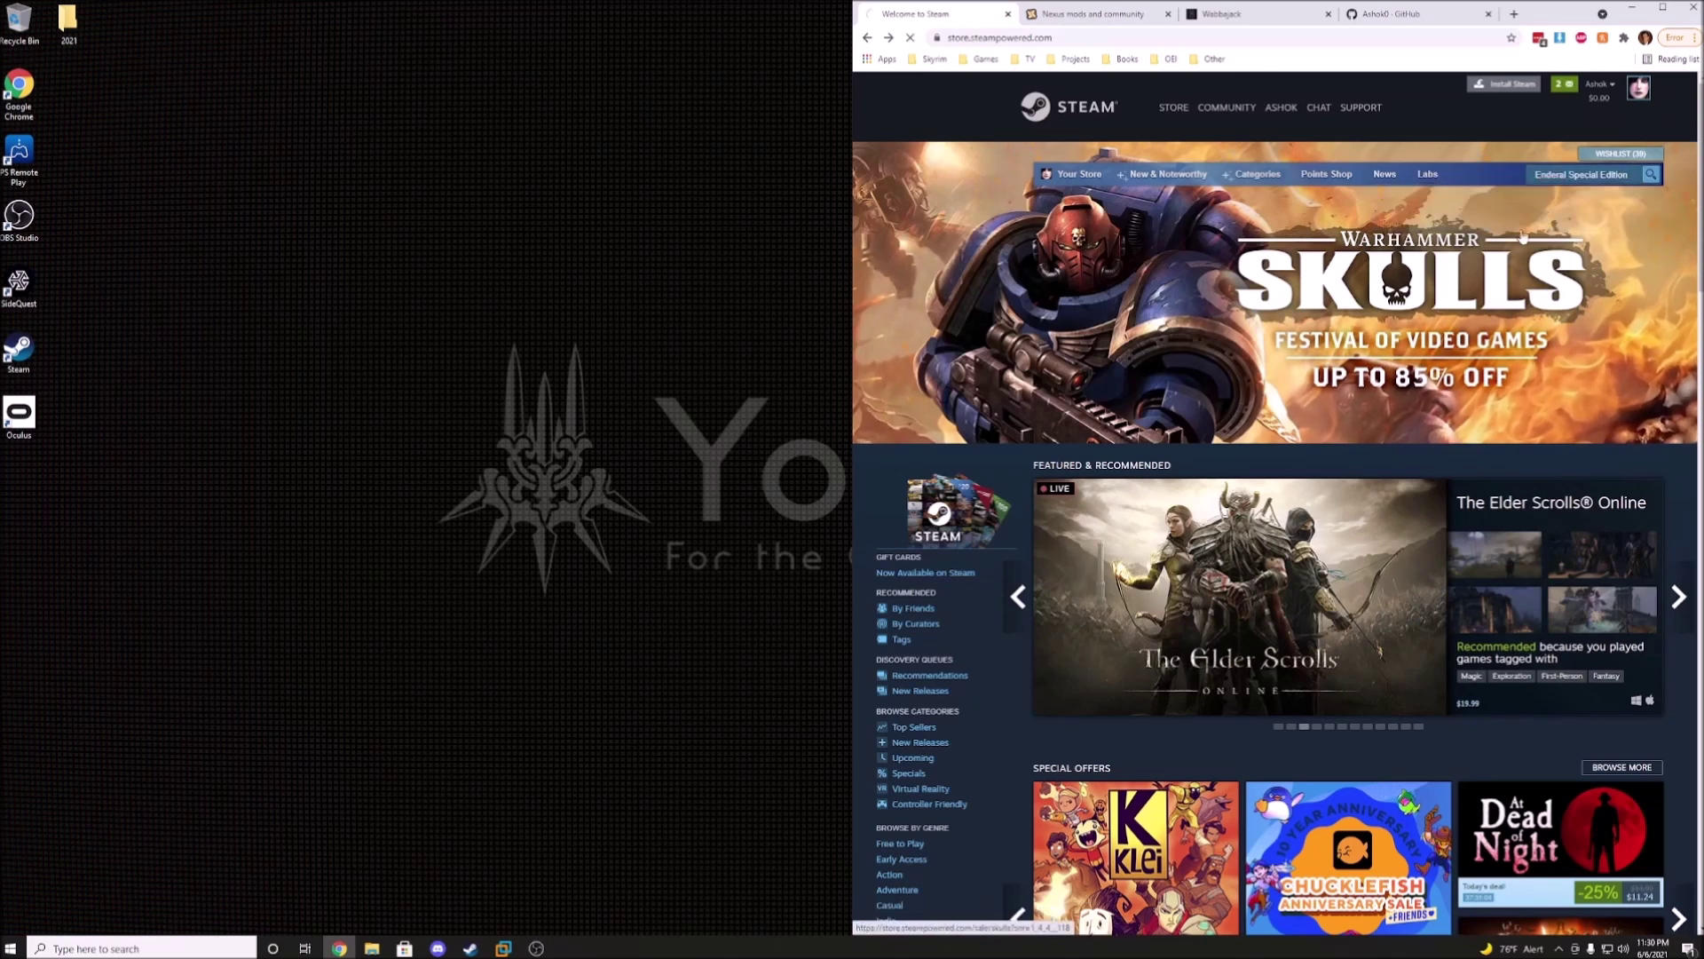
scroll(1244, 408, "down", 5)
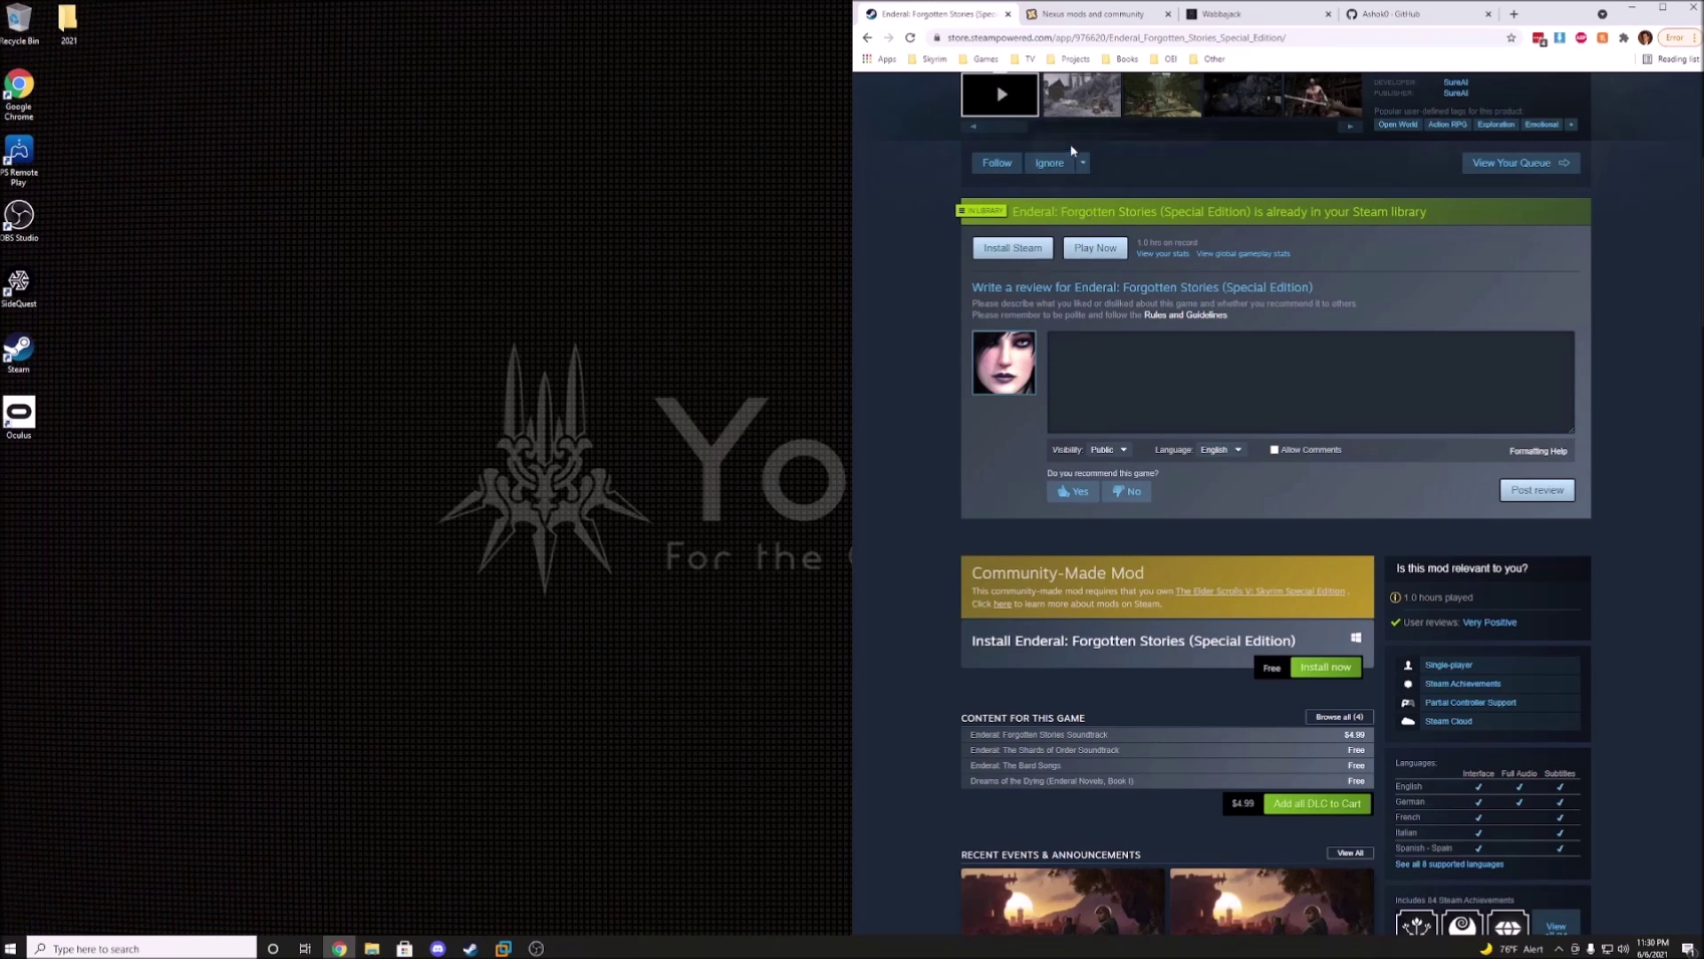
Step: Log in to the Nexus Mods website with the already filled-in account credentials
left_click(1100, 16)
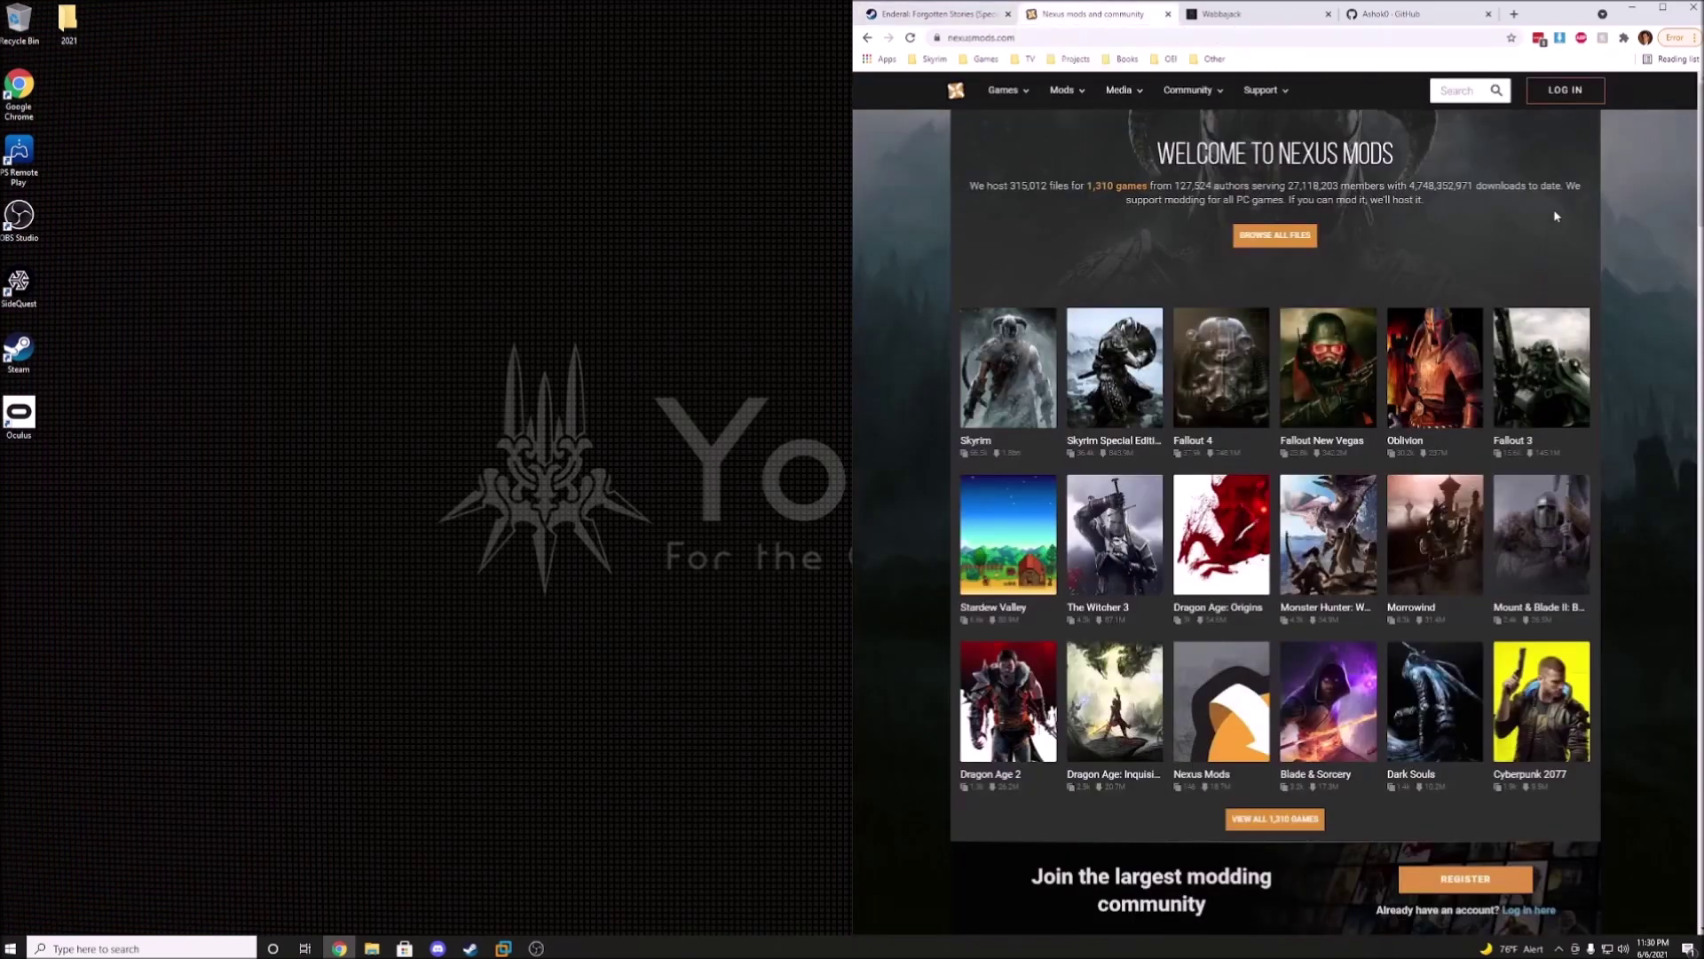
left_click(1571, 92)
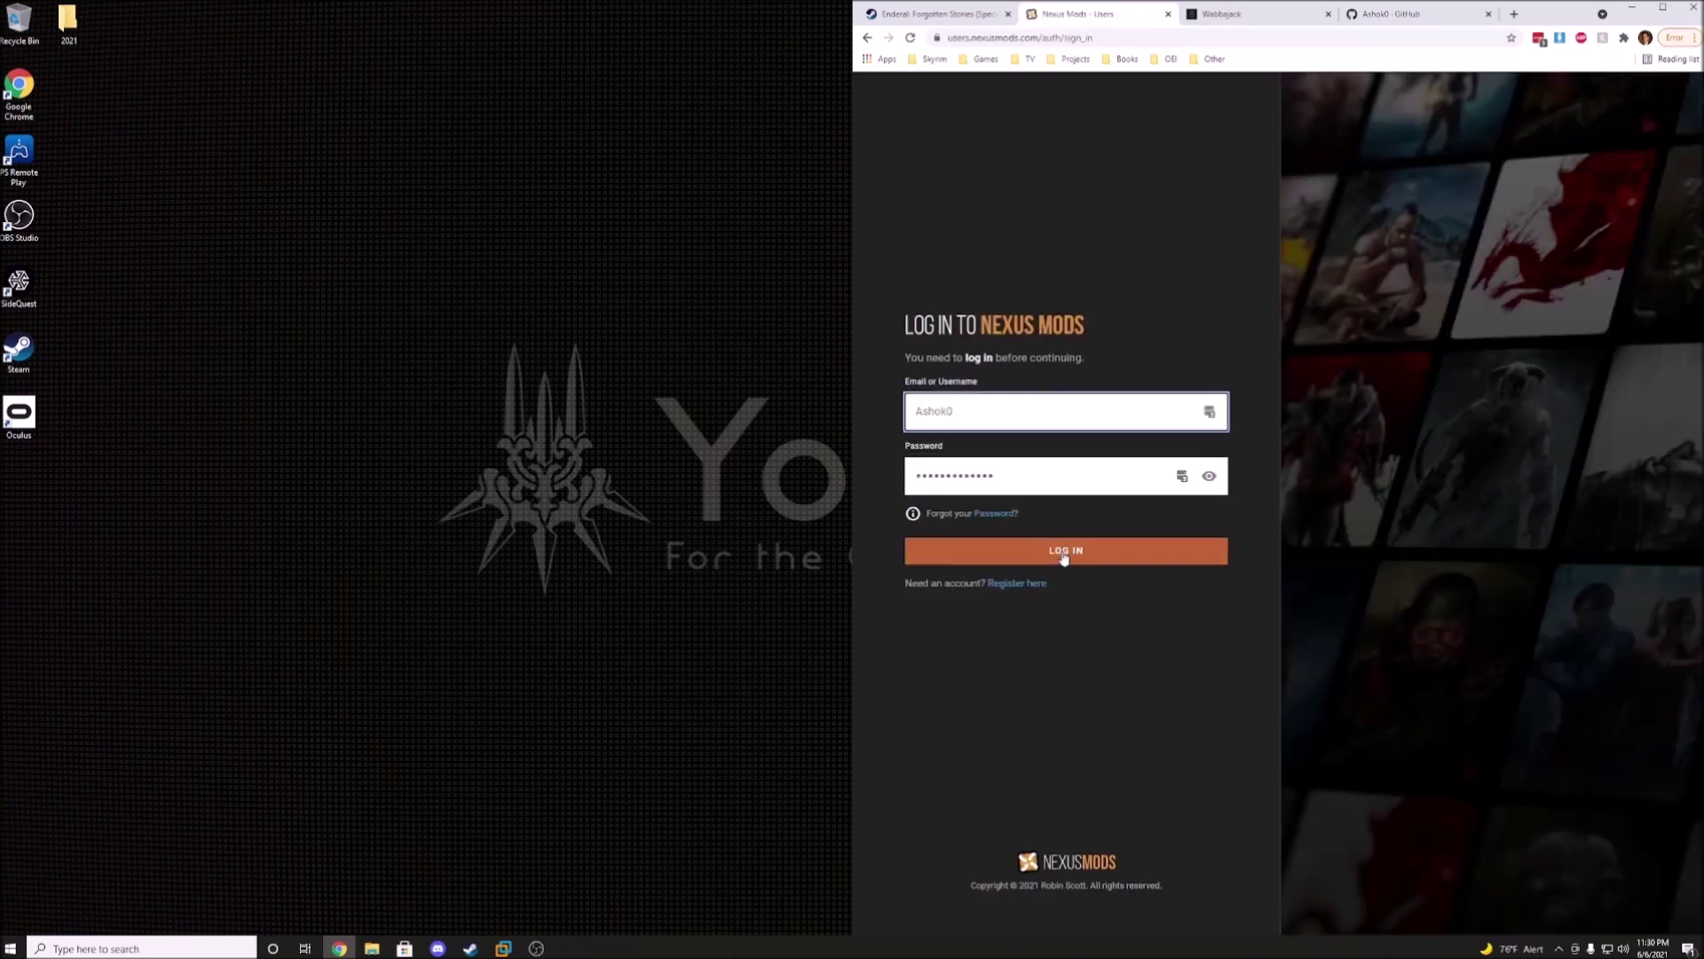
left_click(1065, 552)
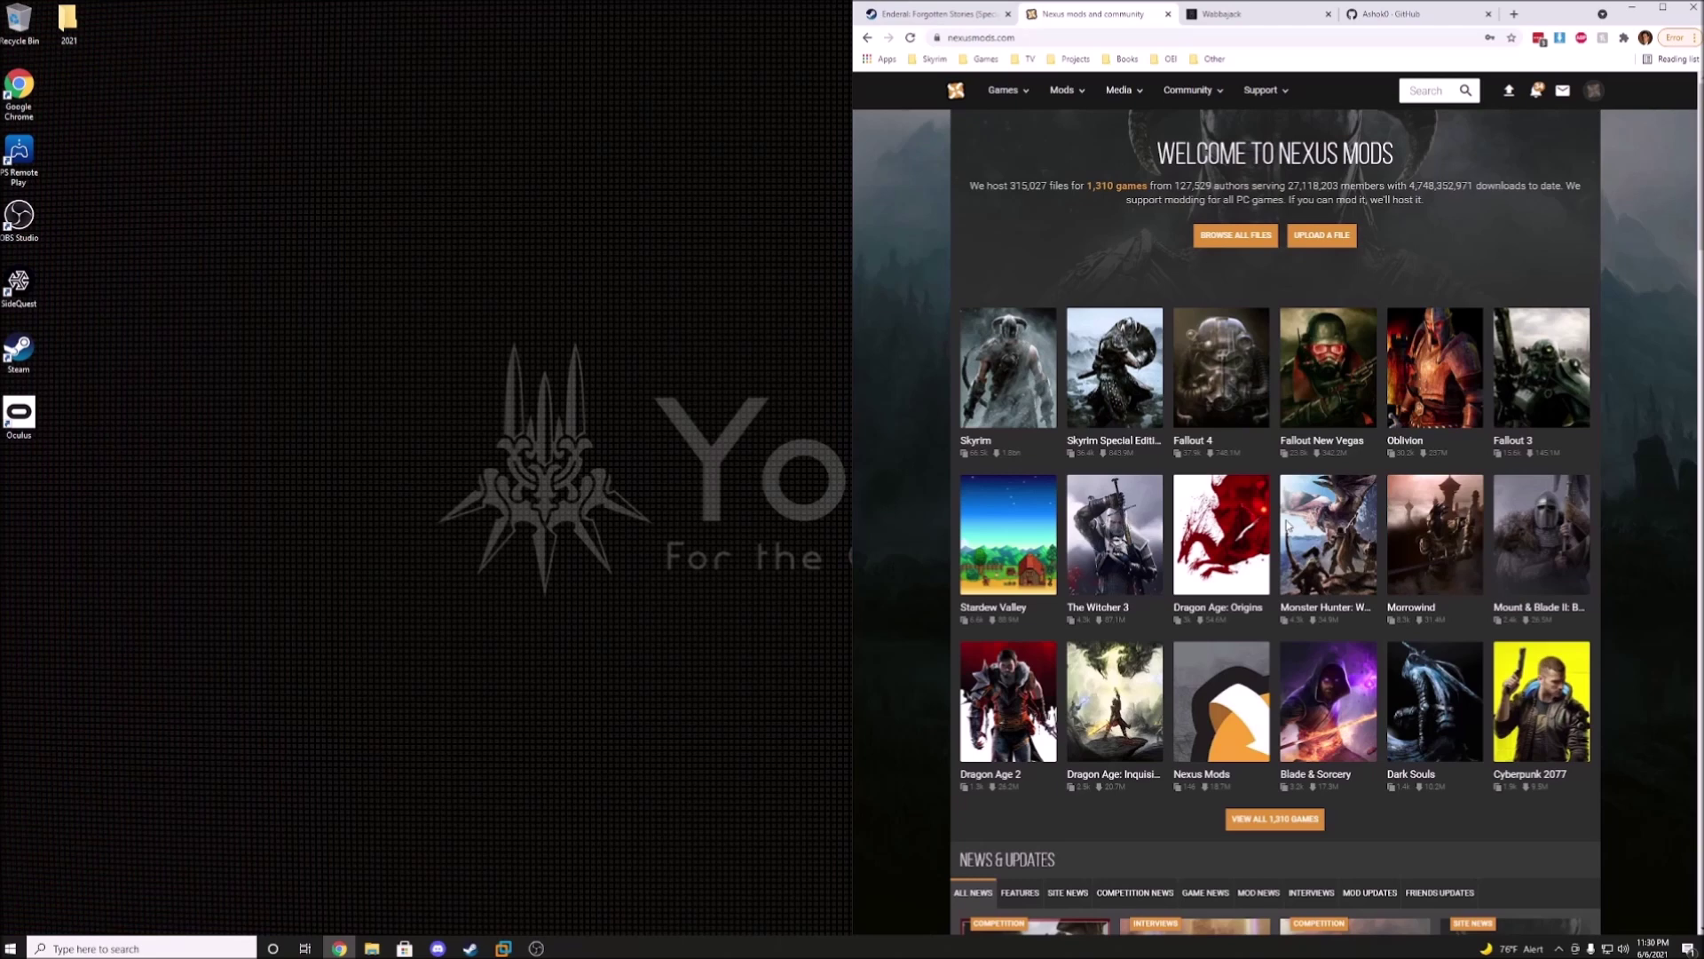
Step: Download Wabbajack.exe from the Wabbajack website and dismiss the finished download's dialog
left_click(1233, 16)
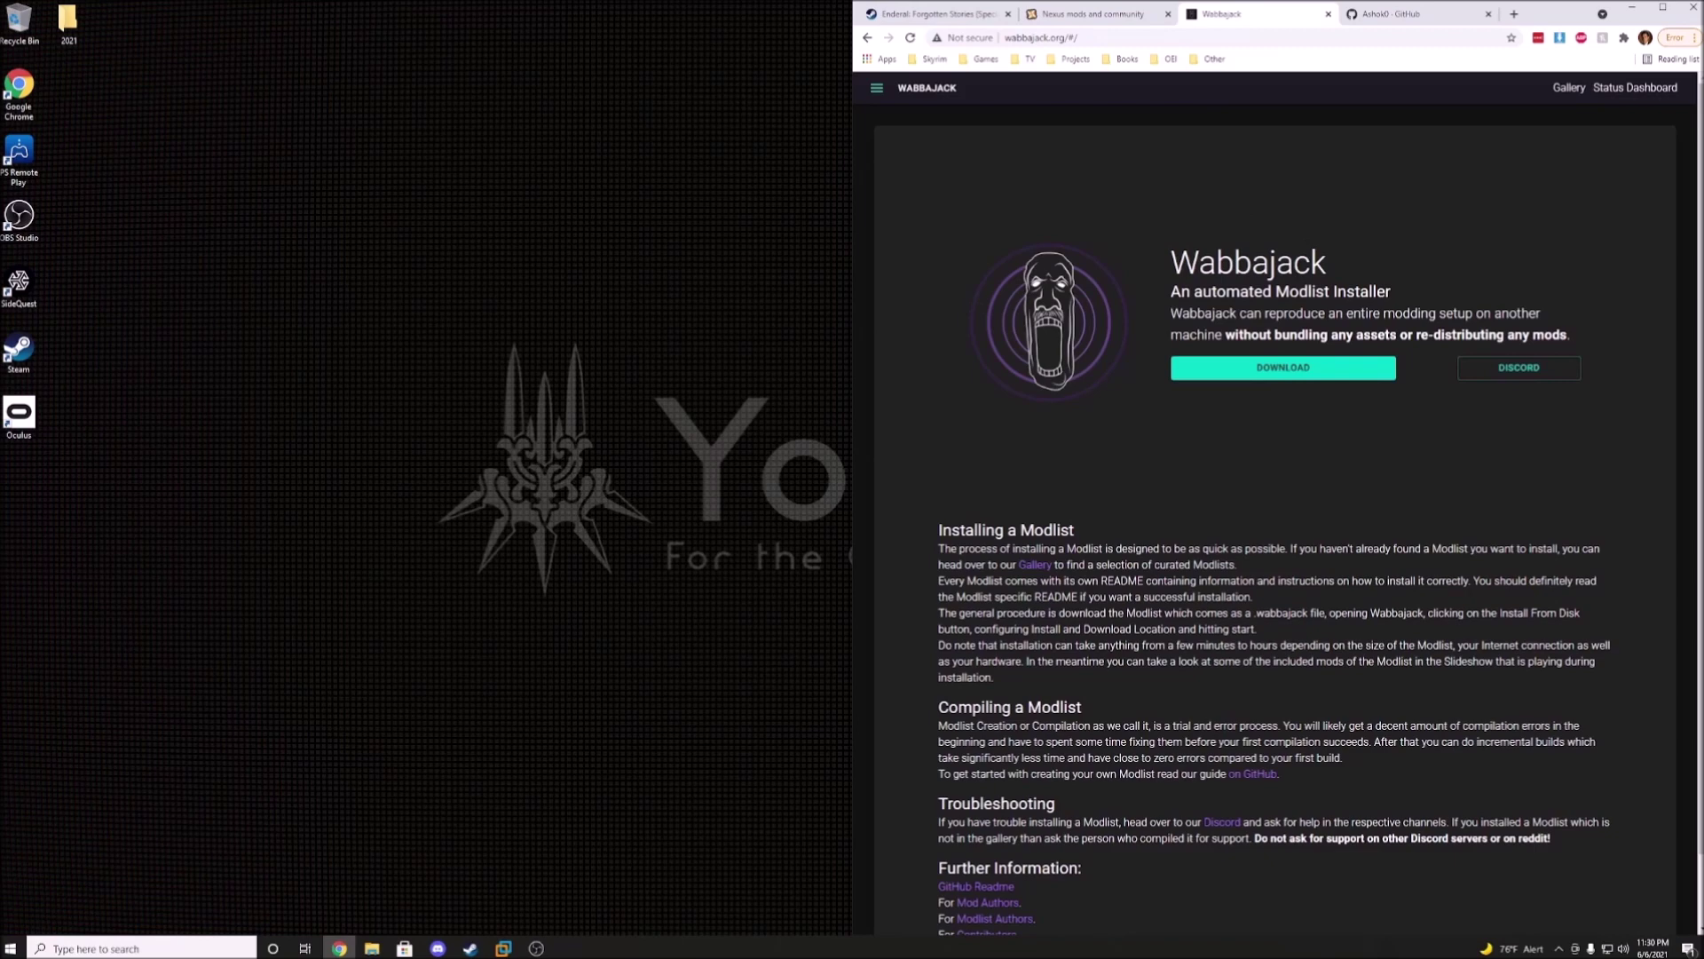
left_click(1281, 373)
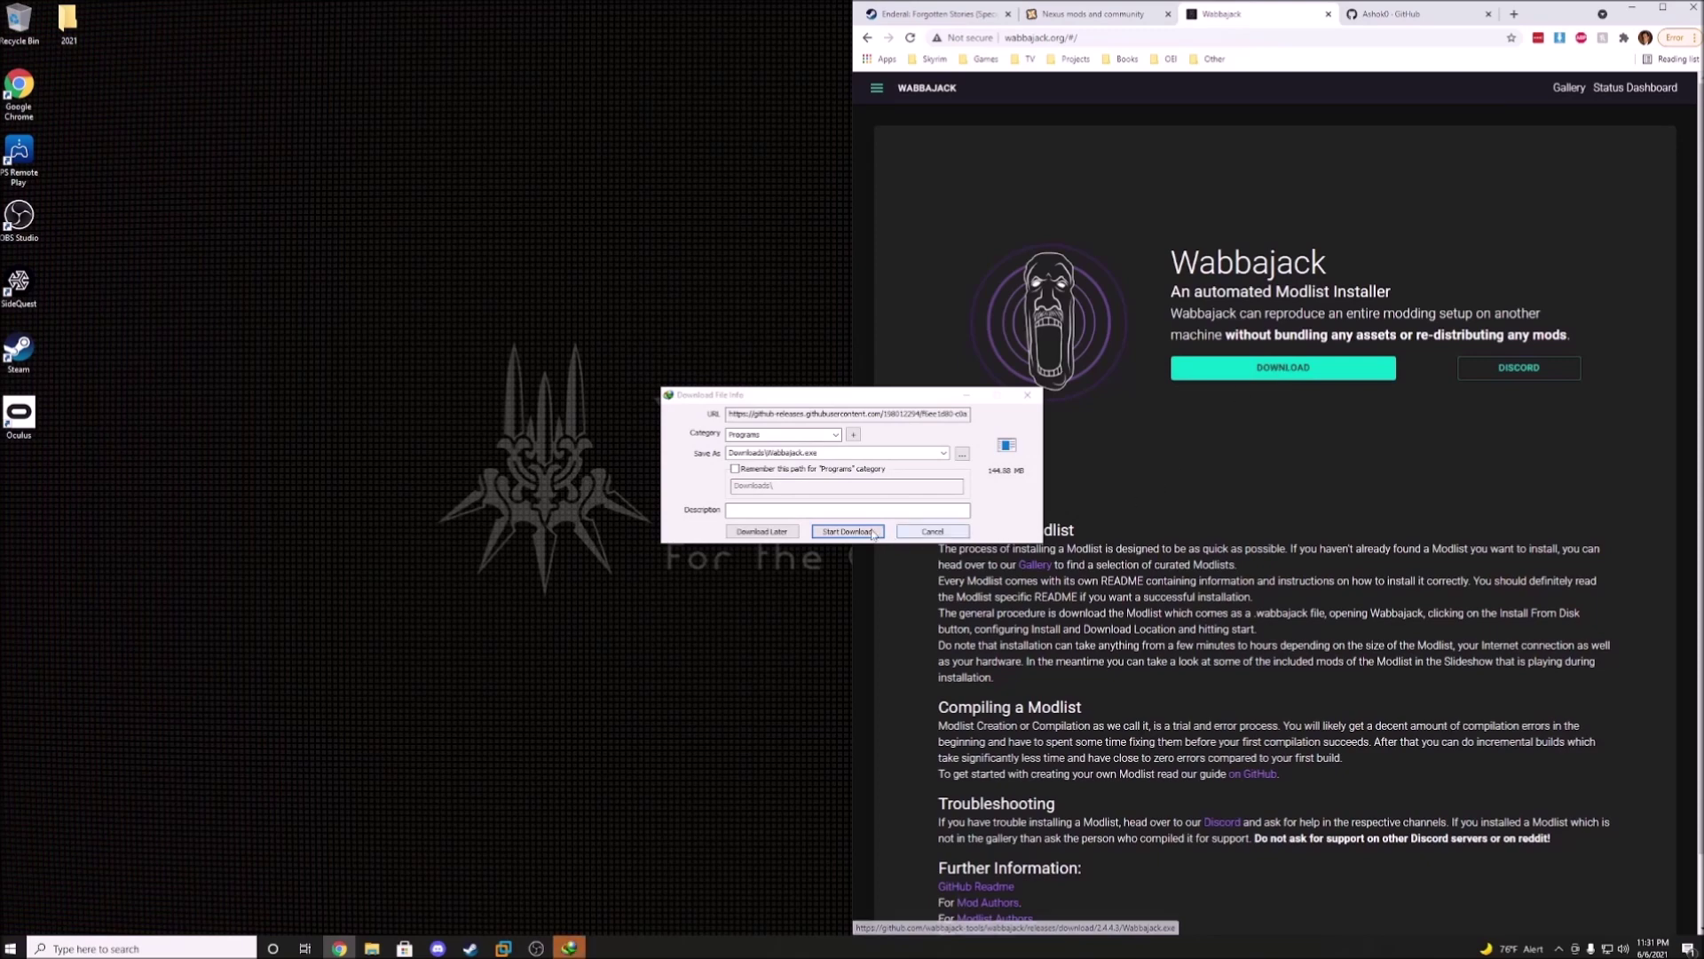
left_click(862, 532)
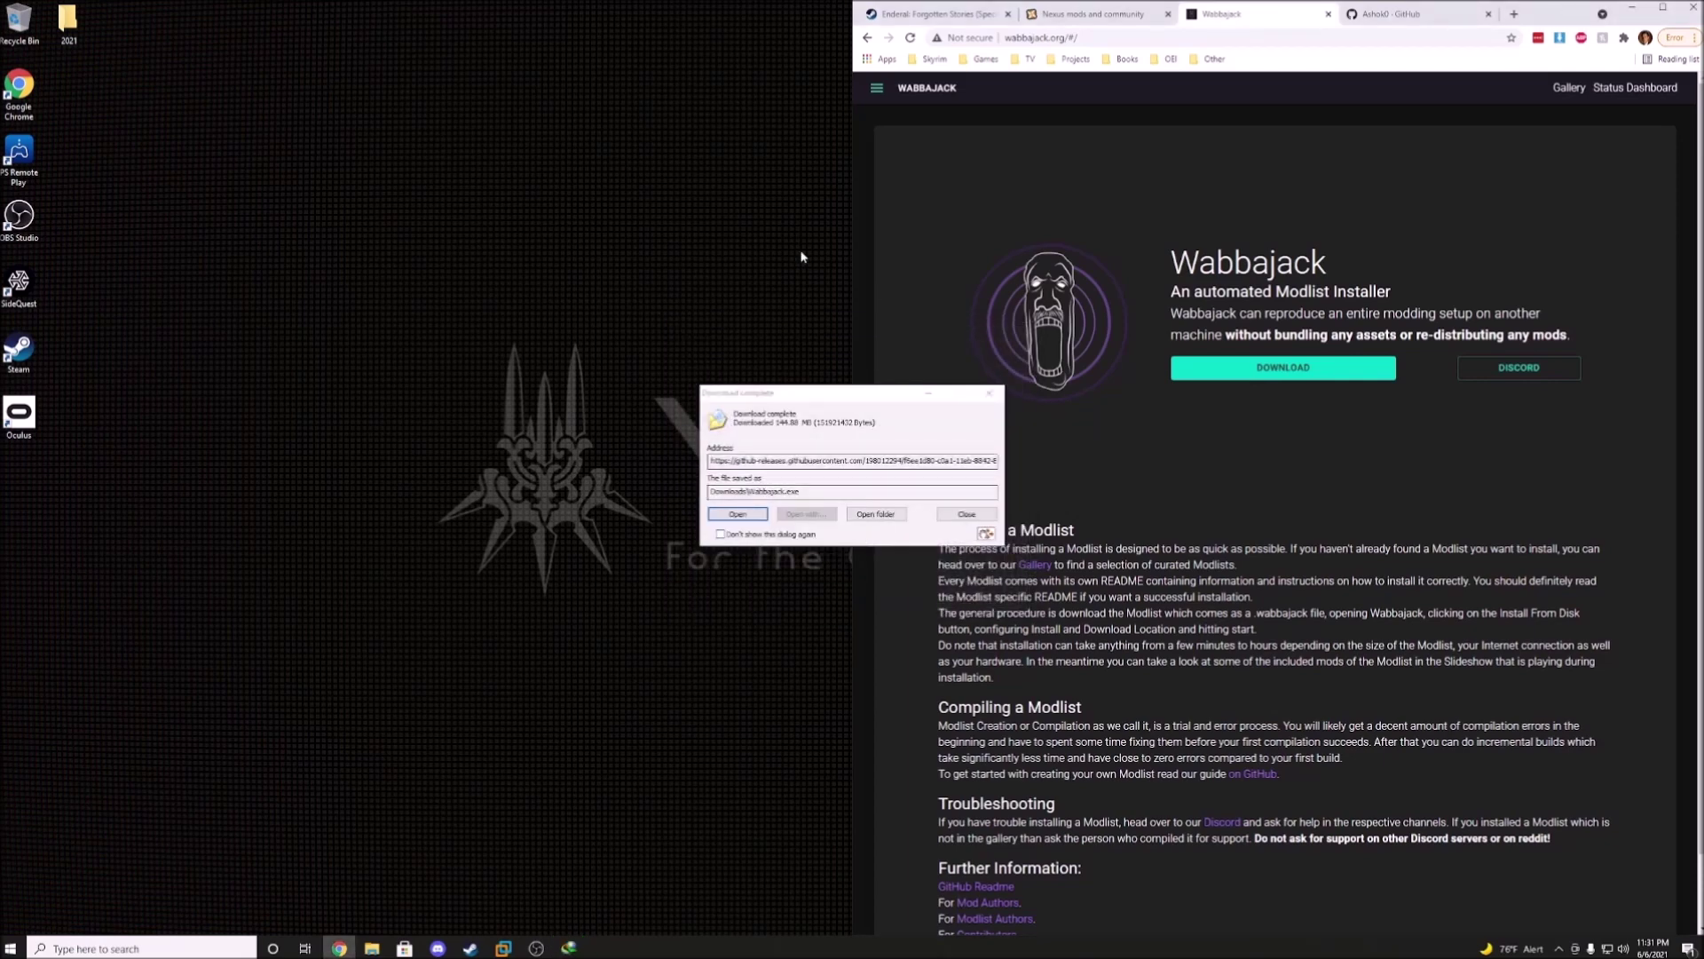
left_click(967, 514)
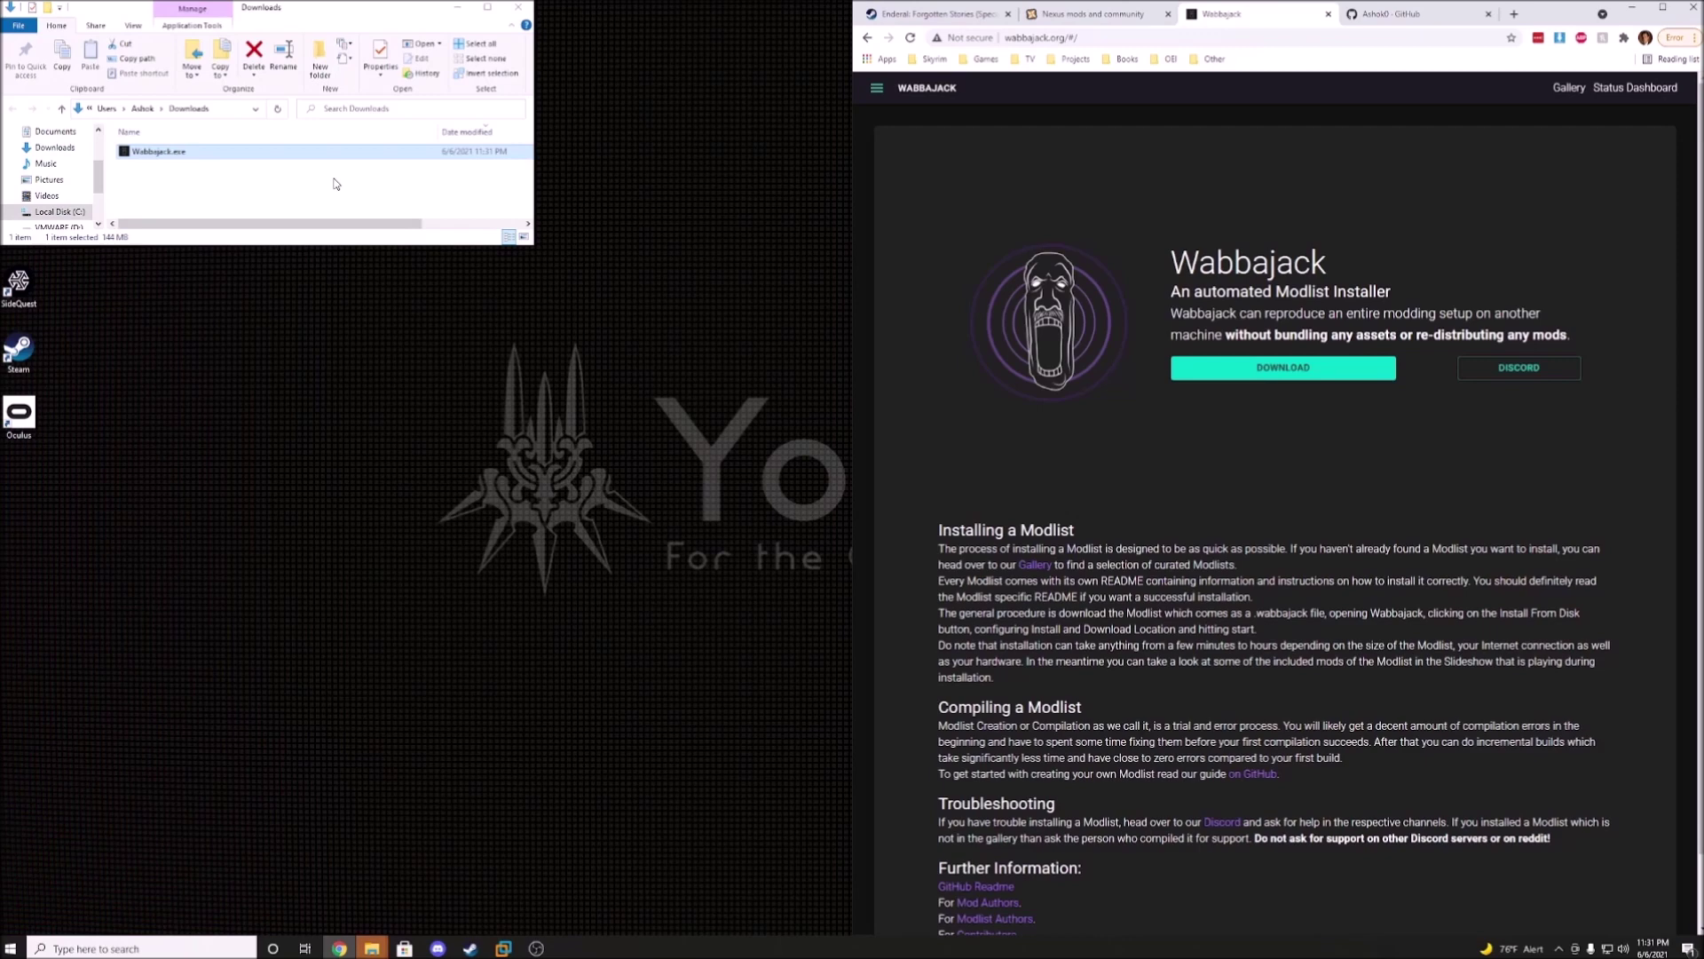
Step: Cut Wabbajack.exe from the Downloads folder and go to the C:\Games folder
right_click(203, 152)
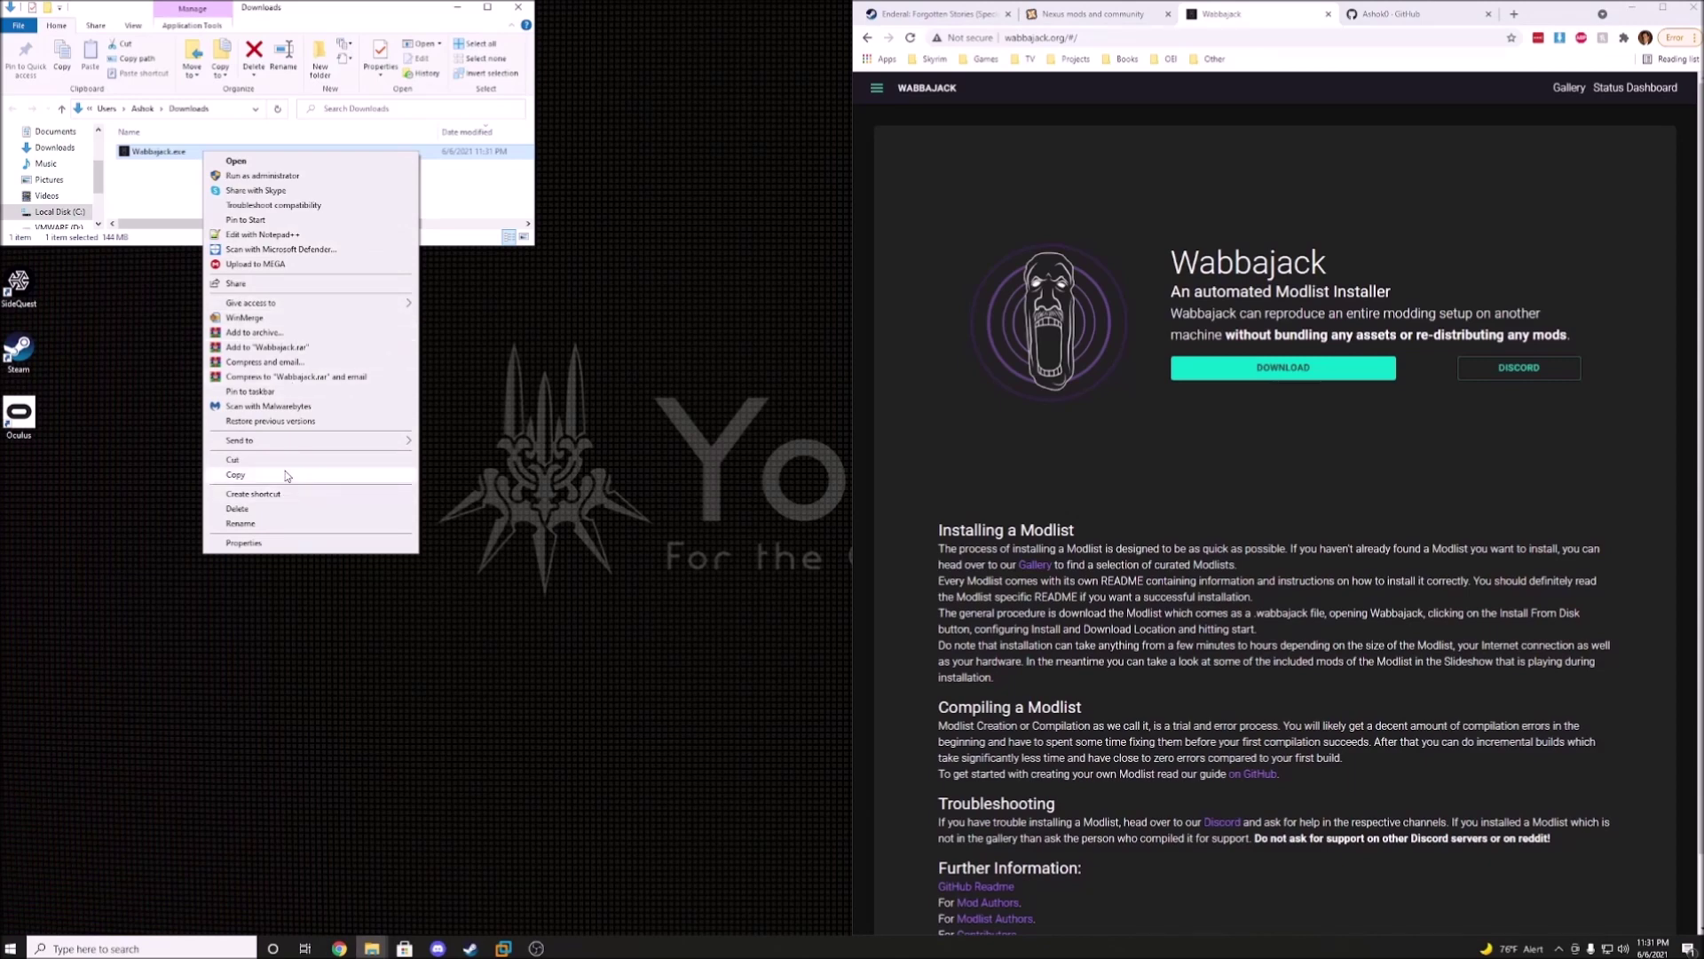
left_click(234, 459)
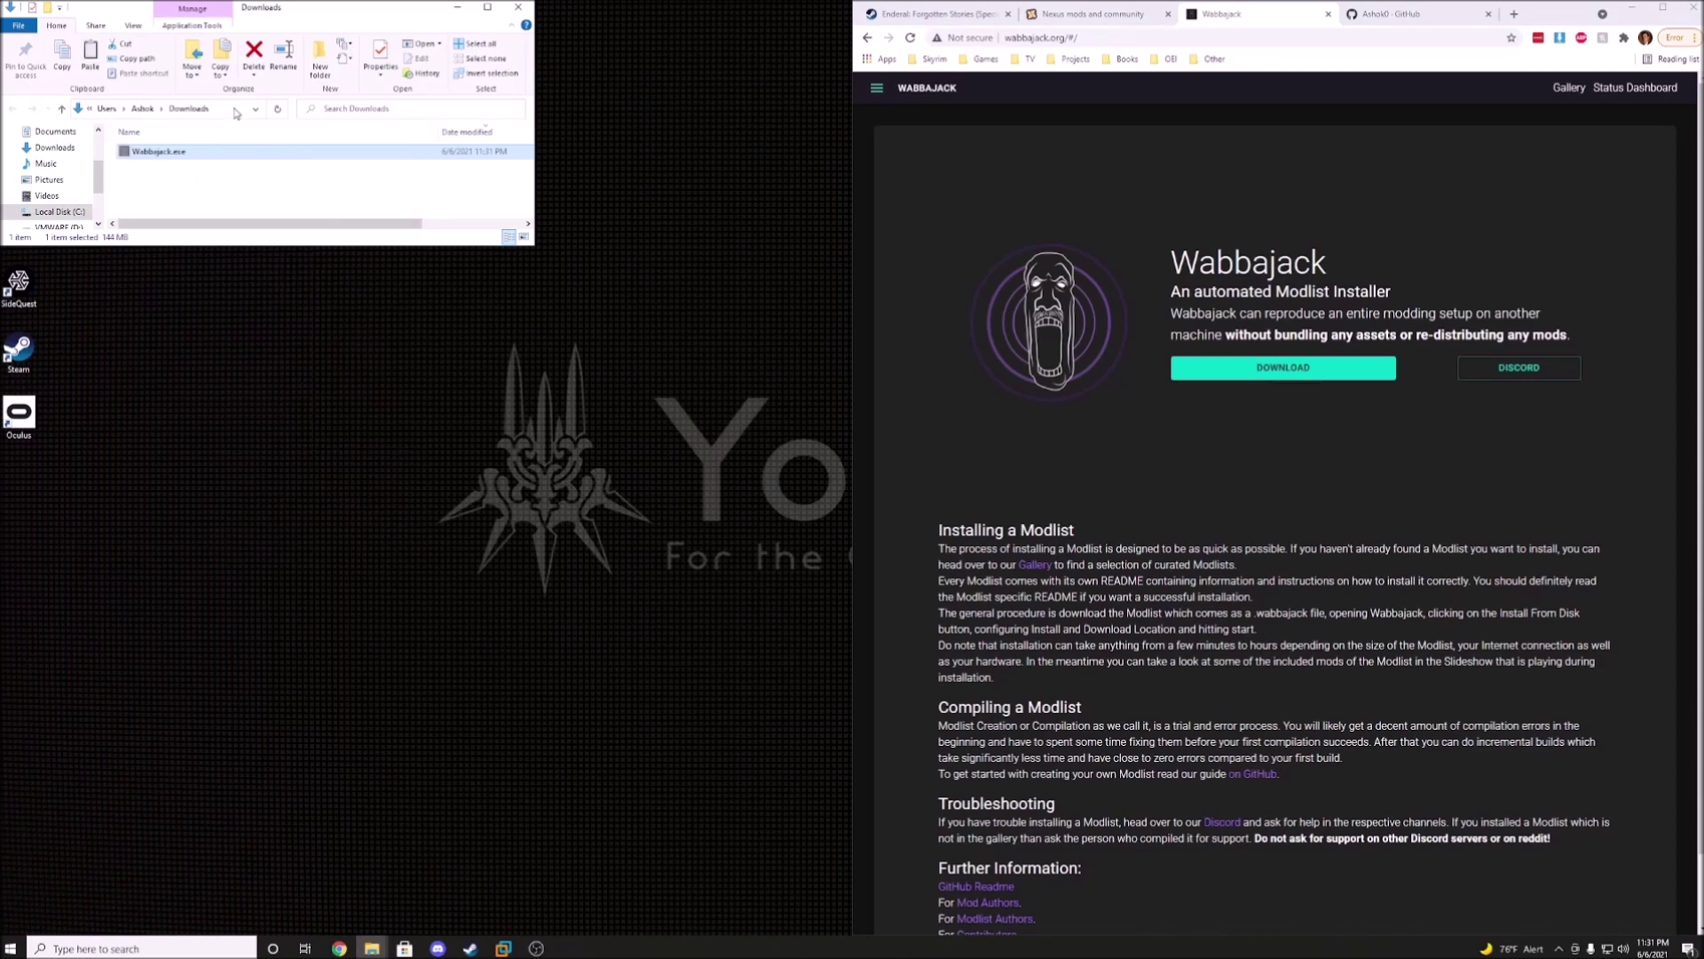
left_click(235, 109)
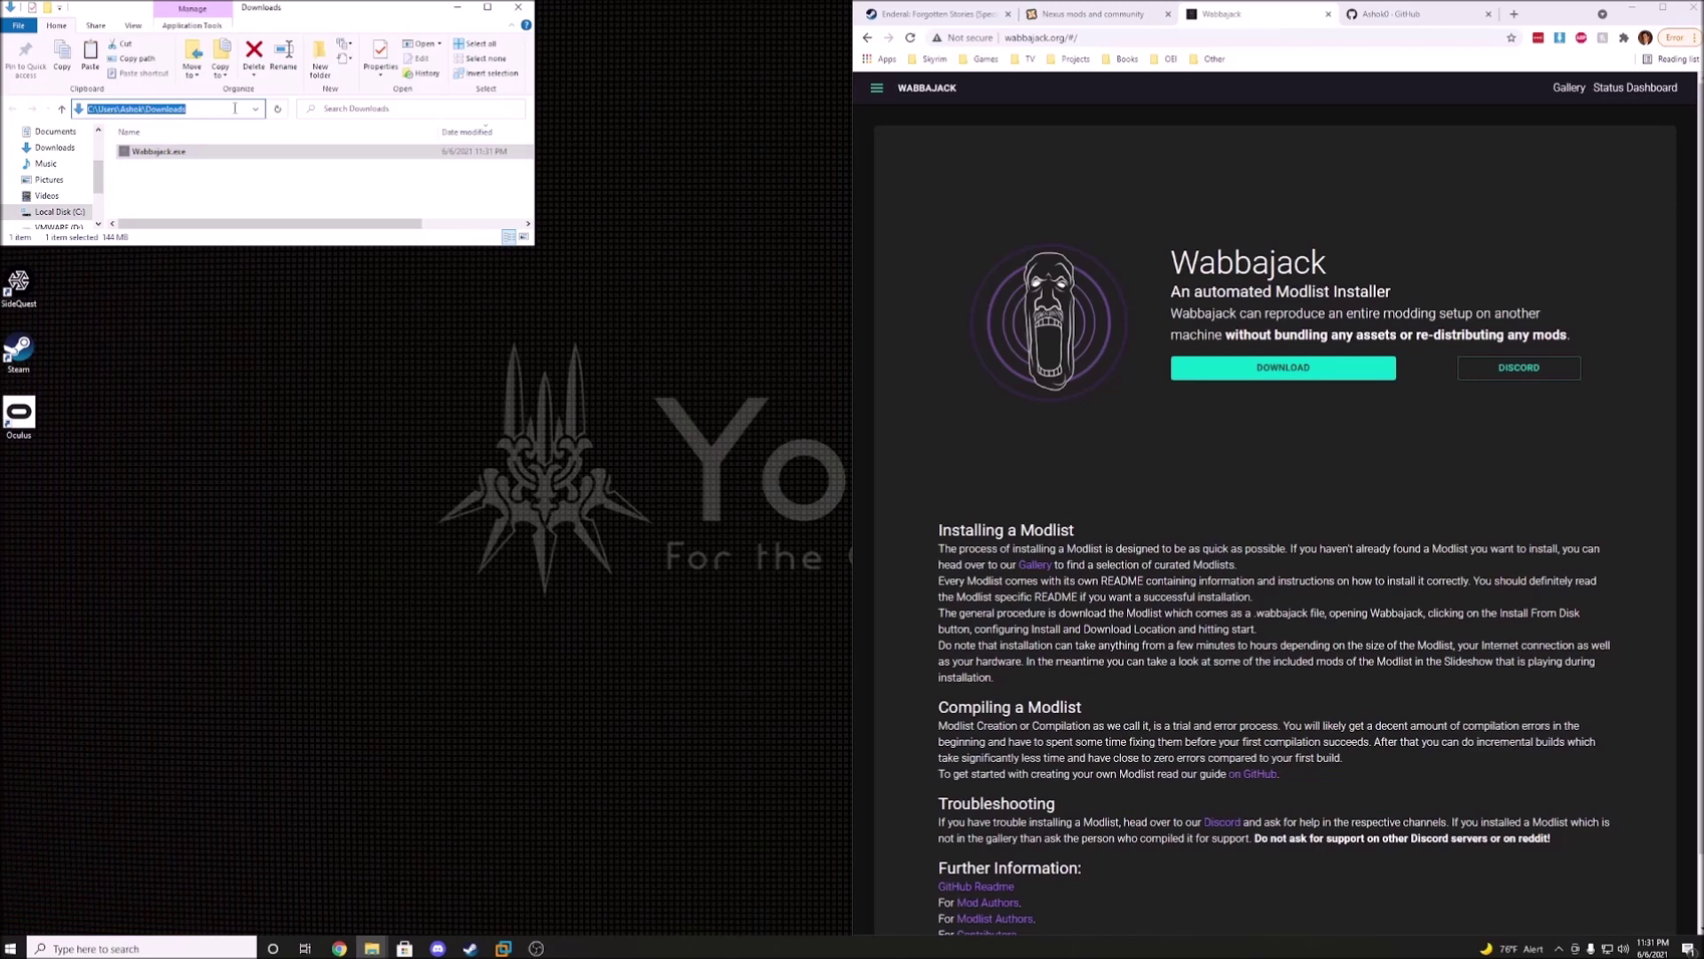
type("C:\\")
key("Return")
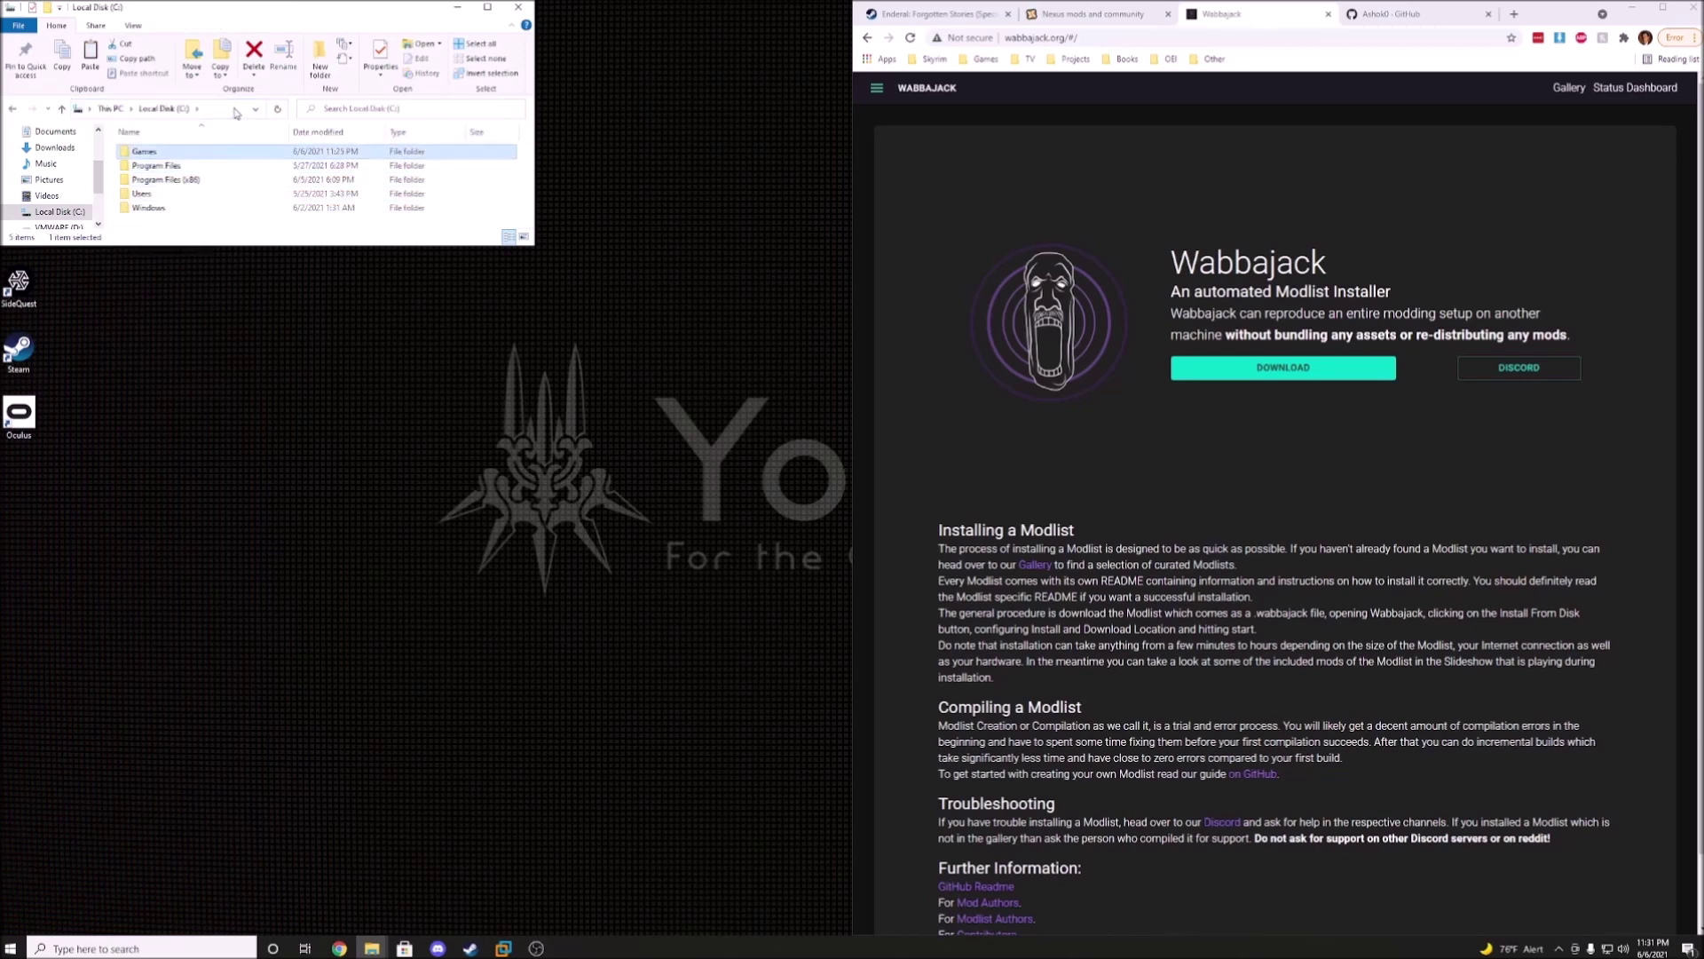
key("Return")
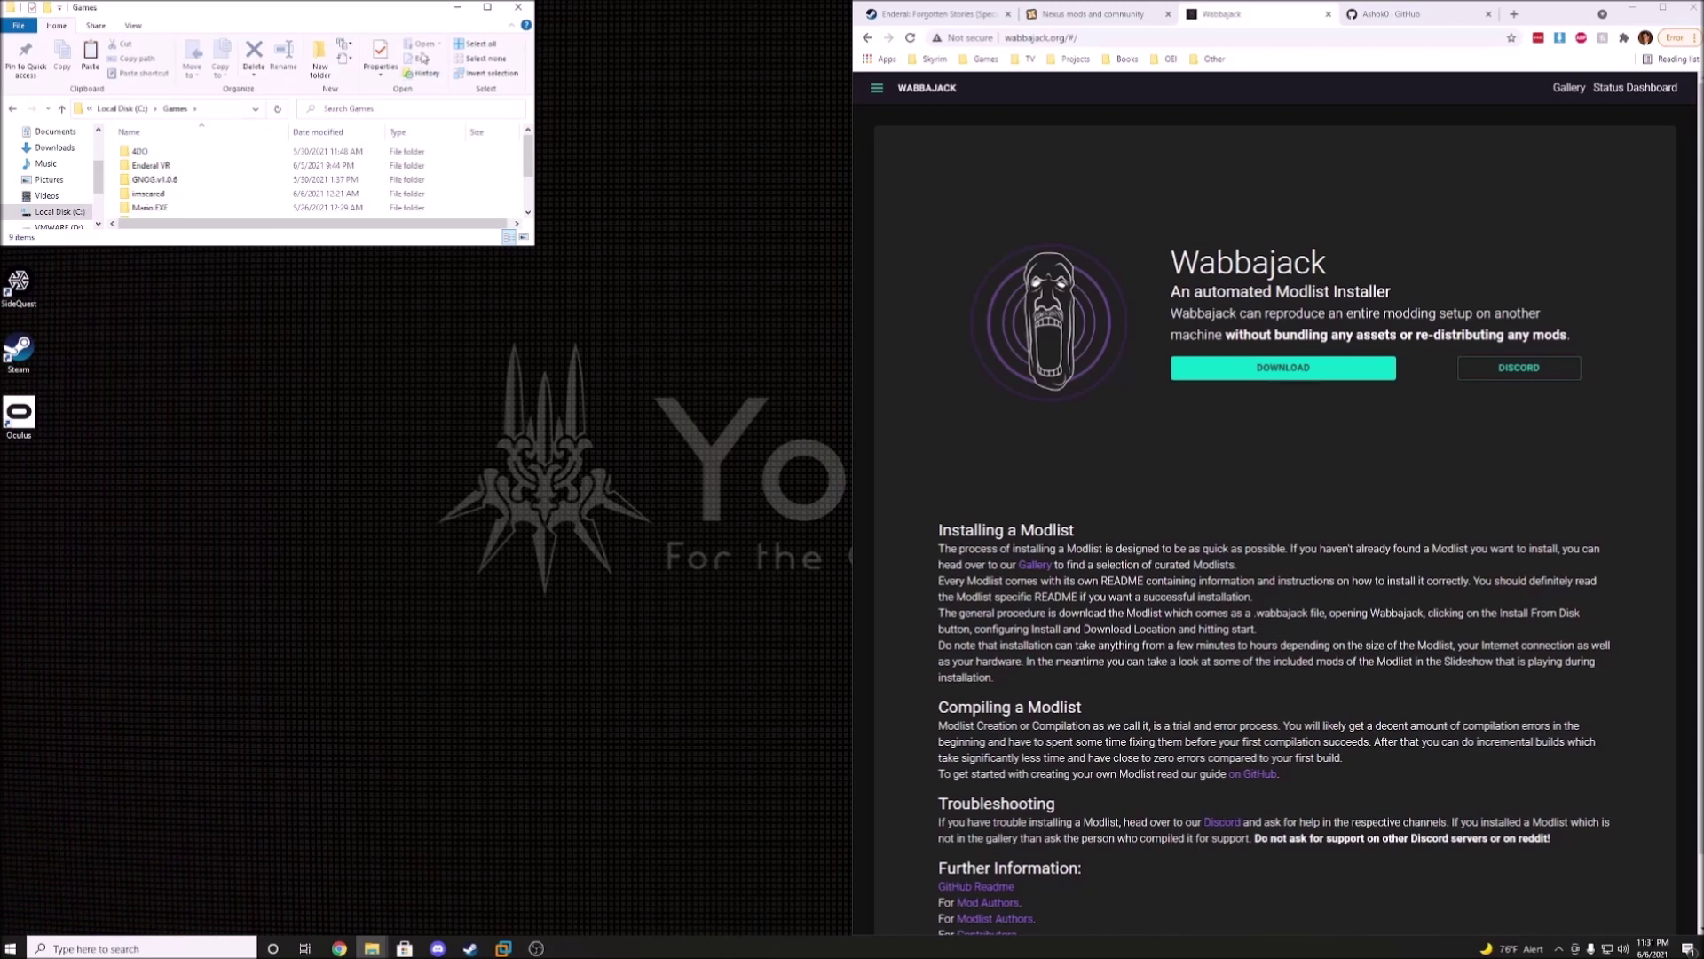
Step: Maximize the file window, create a folder named Wabbajack in C:\Games and open it
left_click(488, 9)
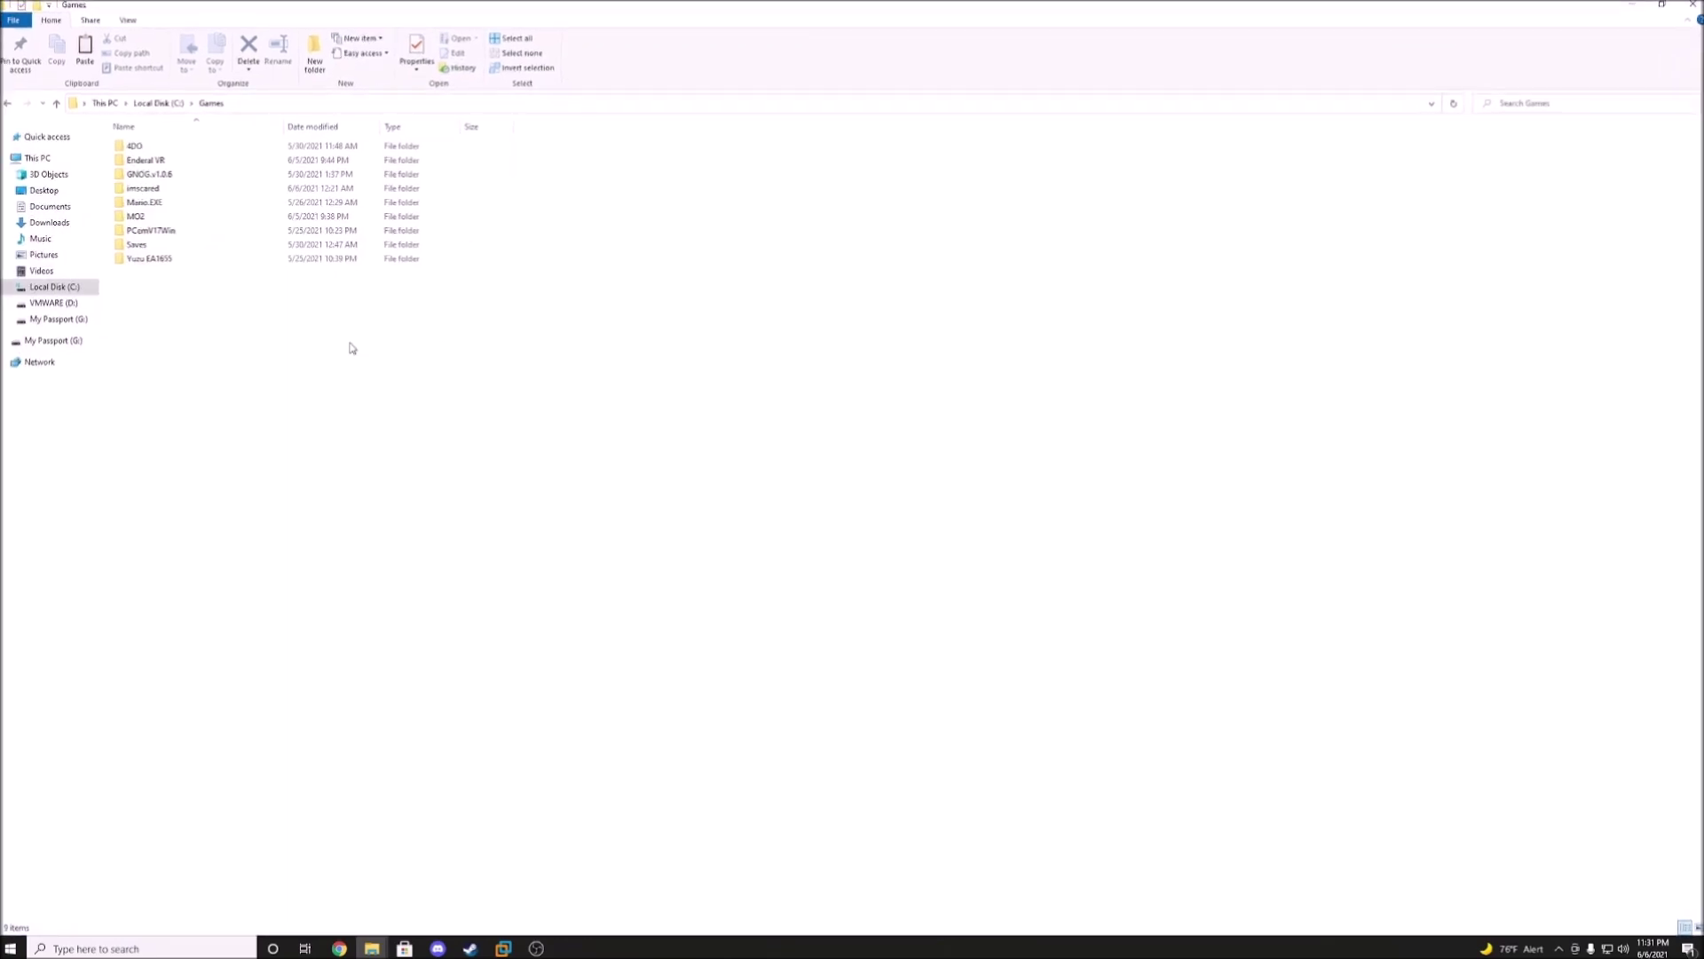
right_click(351, 343)
mouse_move(456, 509)
left_click(538, 509)
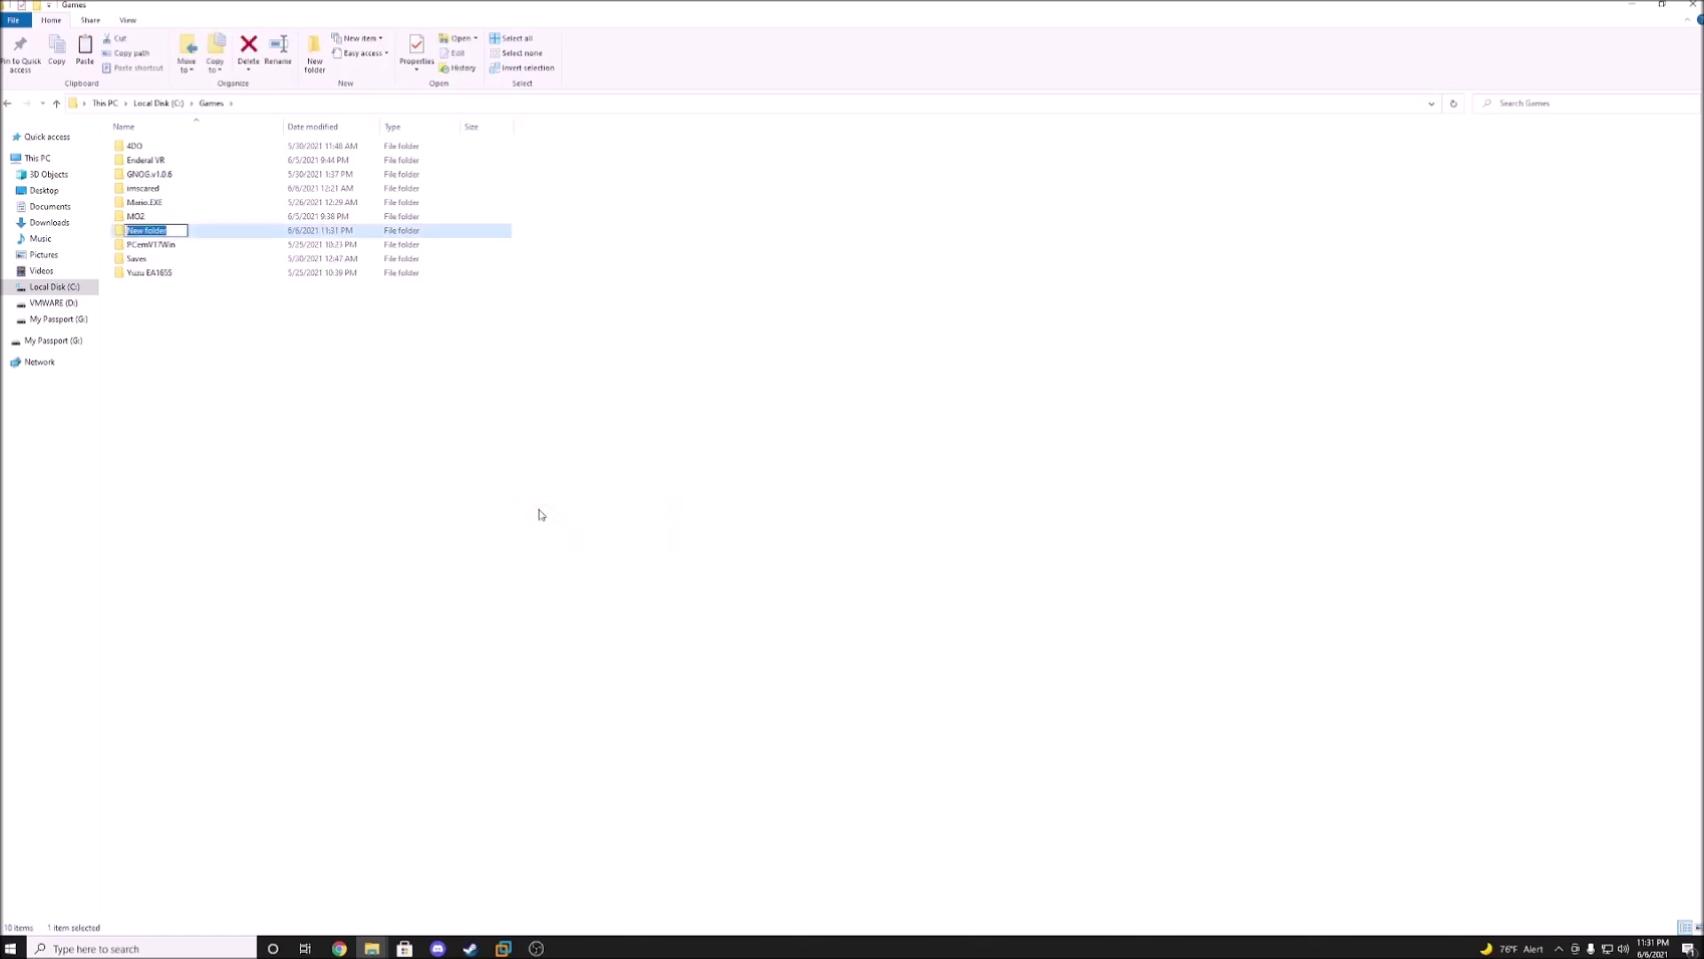
type("Wabbajack")
key("Return")
key("Return")
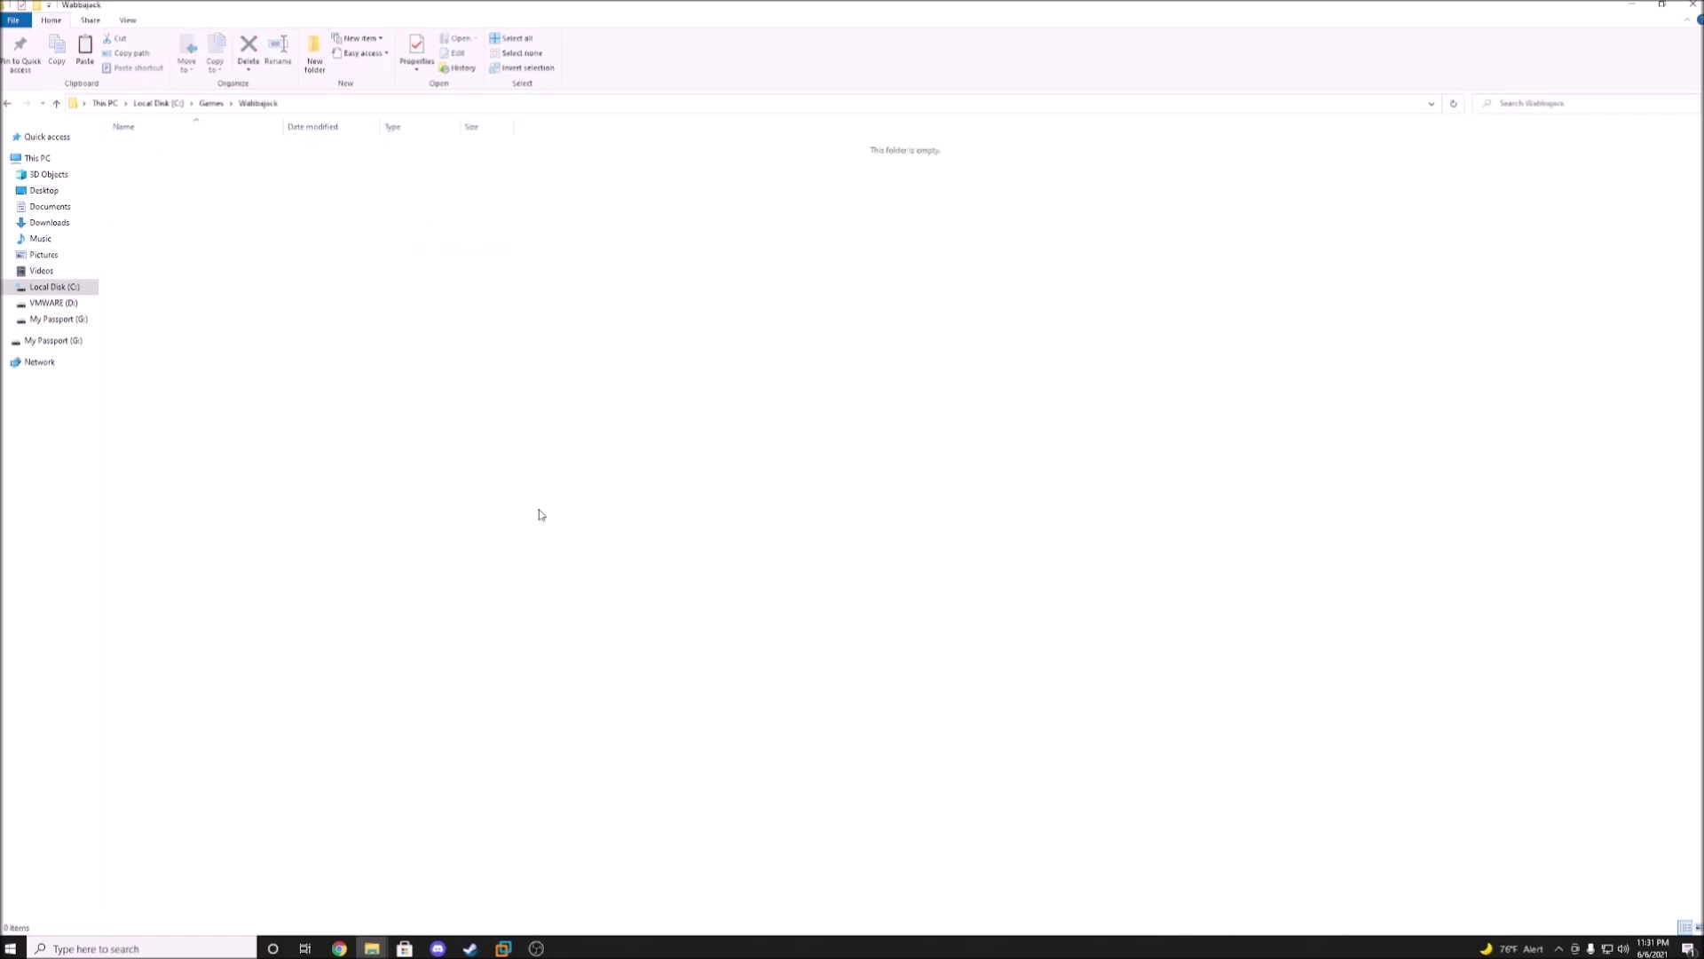
Step: Paste Wabbajack.exe into the new Wabbajack folder and launch it
right_click(569, 396)
left_click(579, 458)
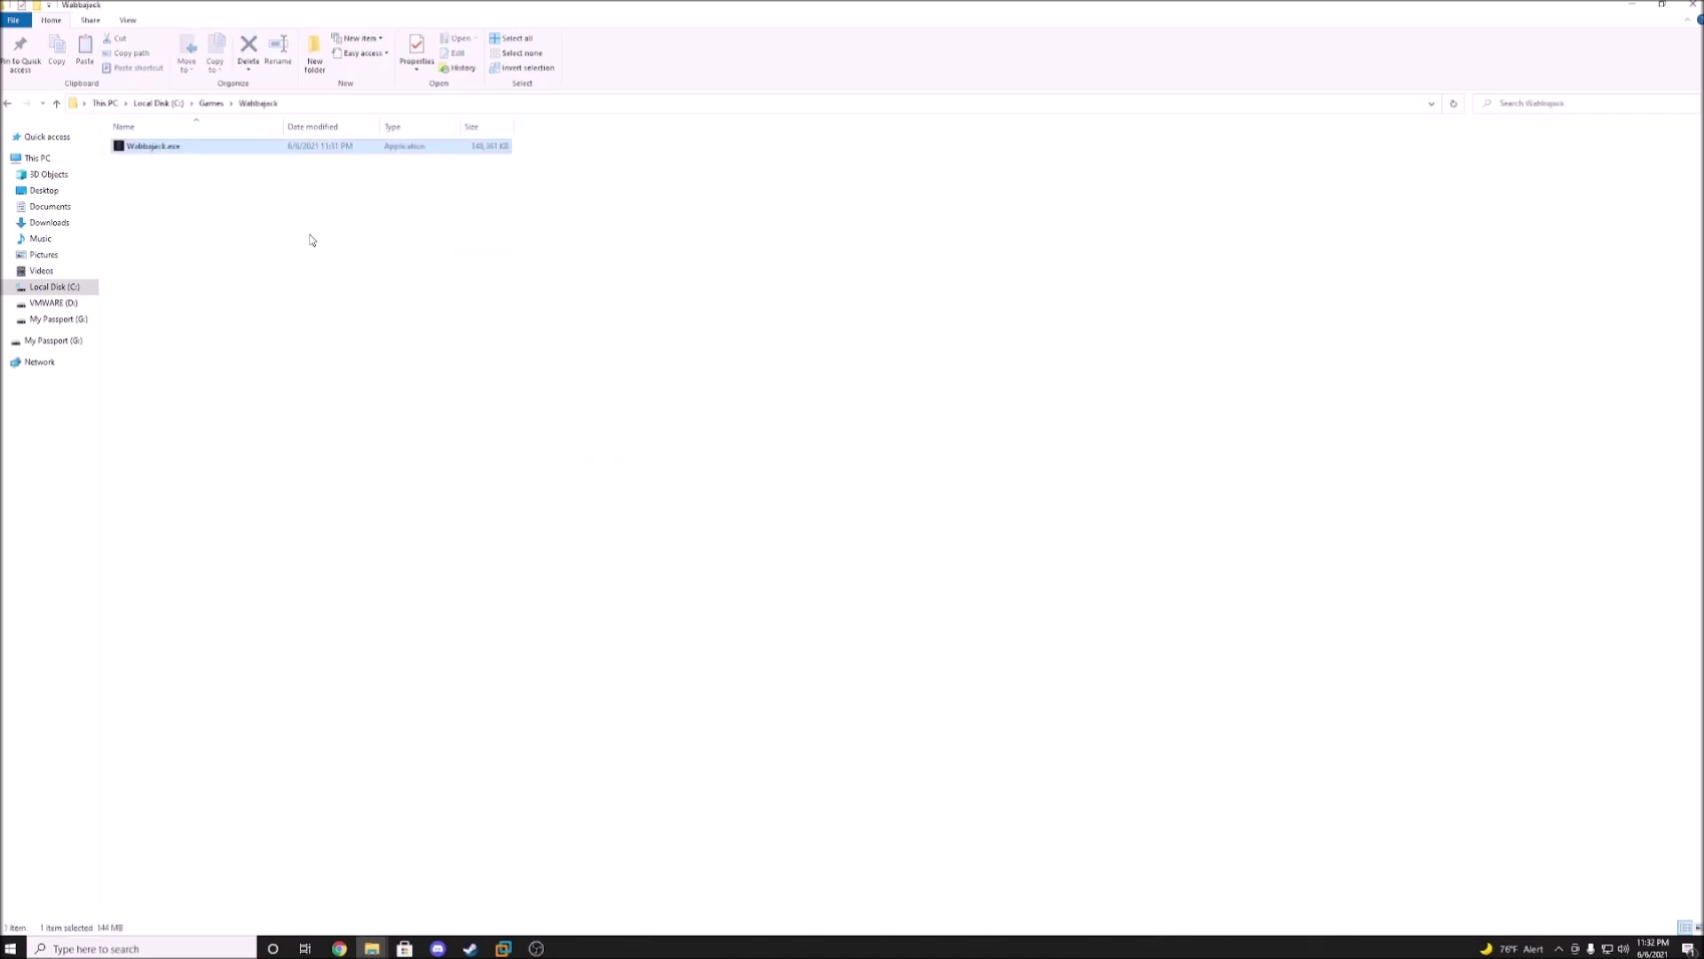
double_click(188, 147)
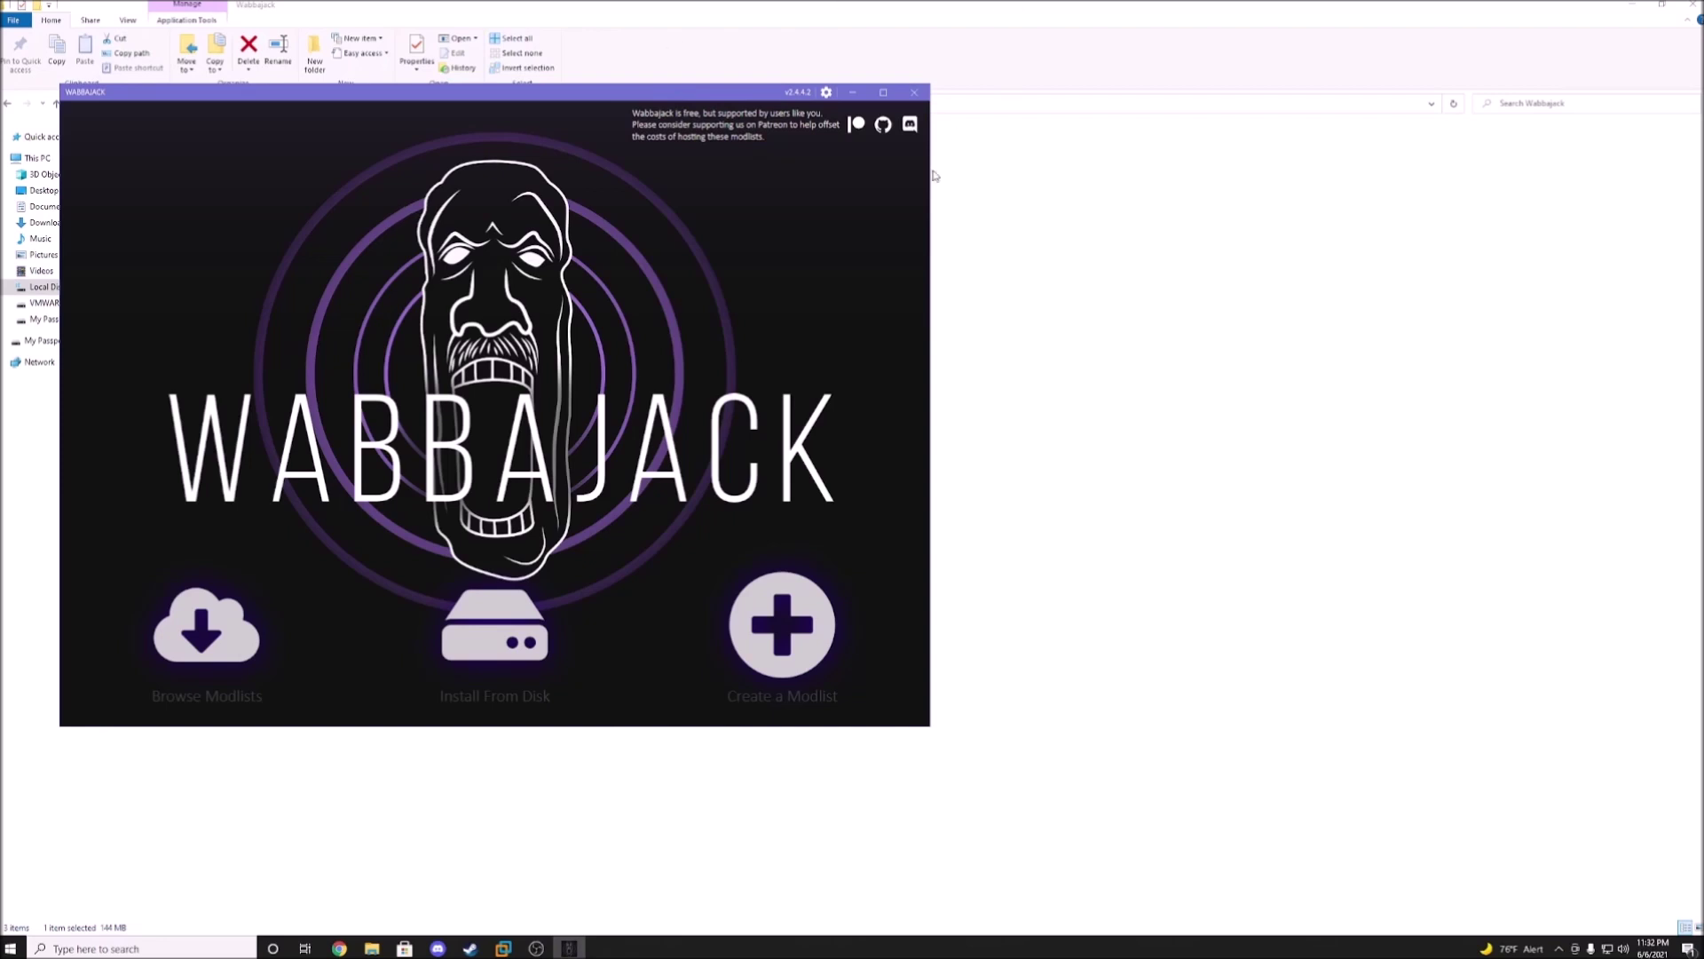
Step: Return from the Wabbajack folder to C:\Games and close the file window
left_click(599, 3)
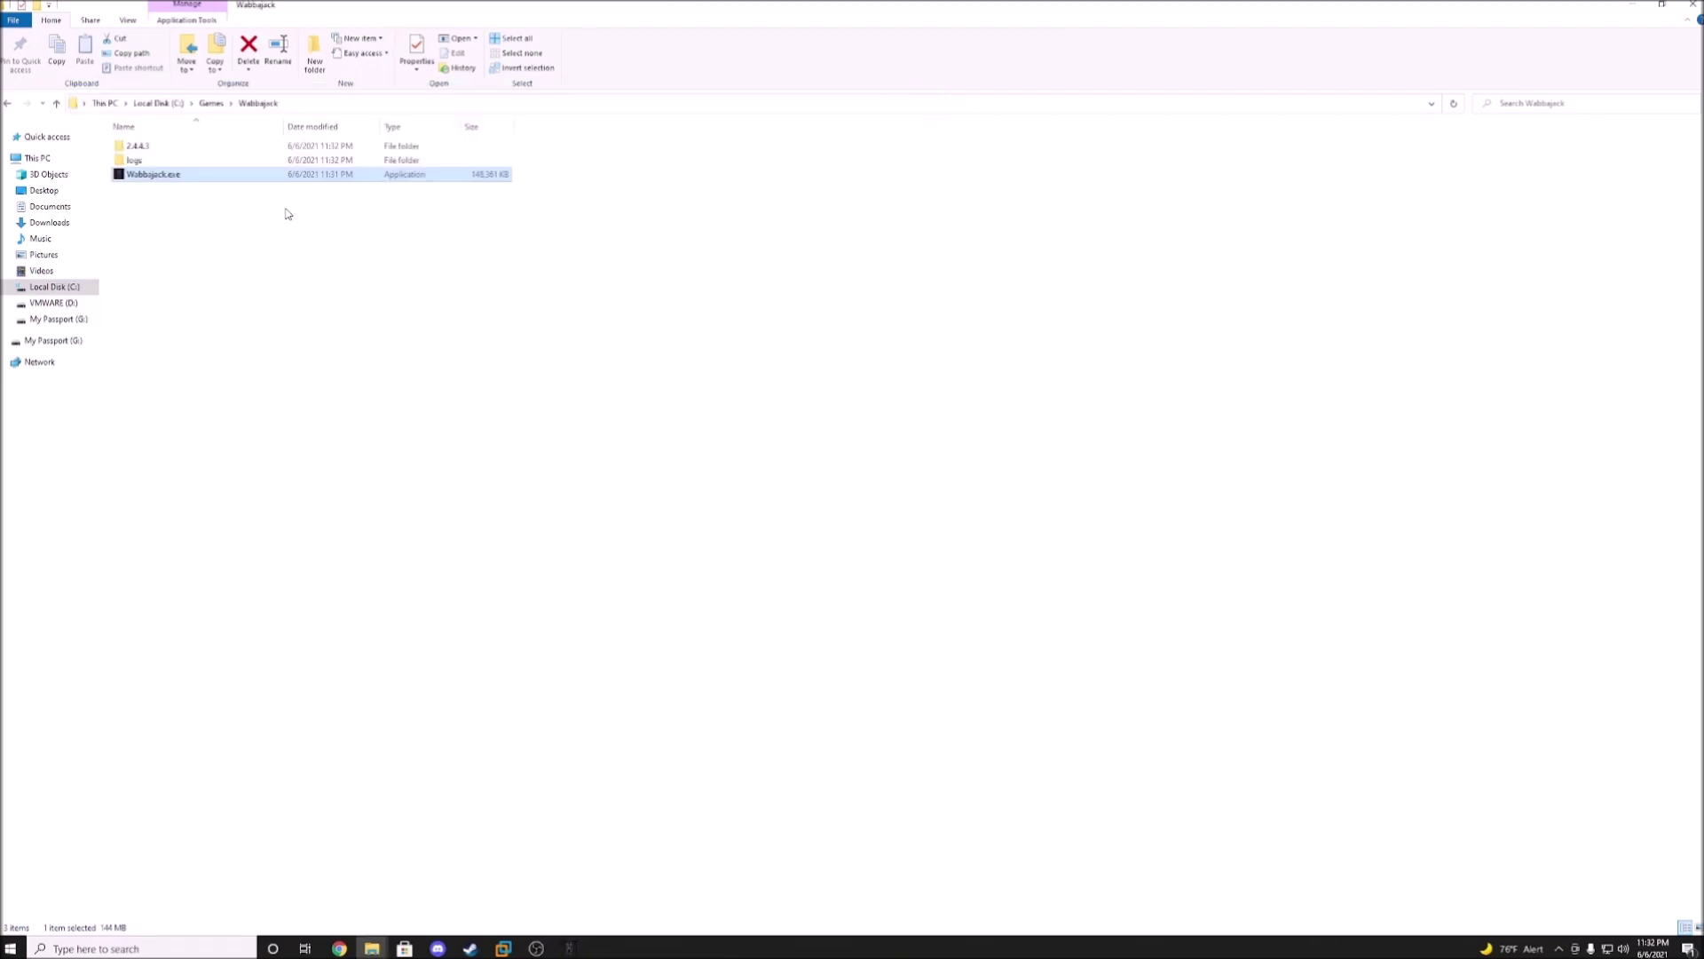
left_click(213, 103)
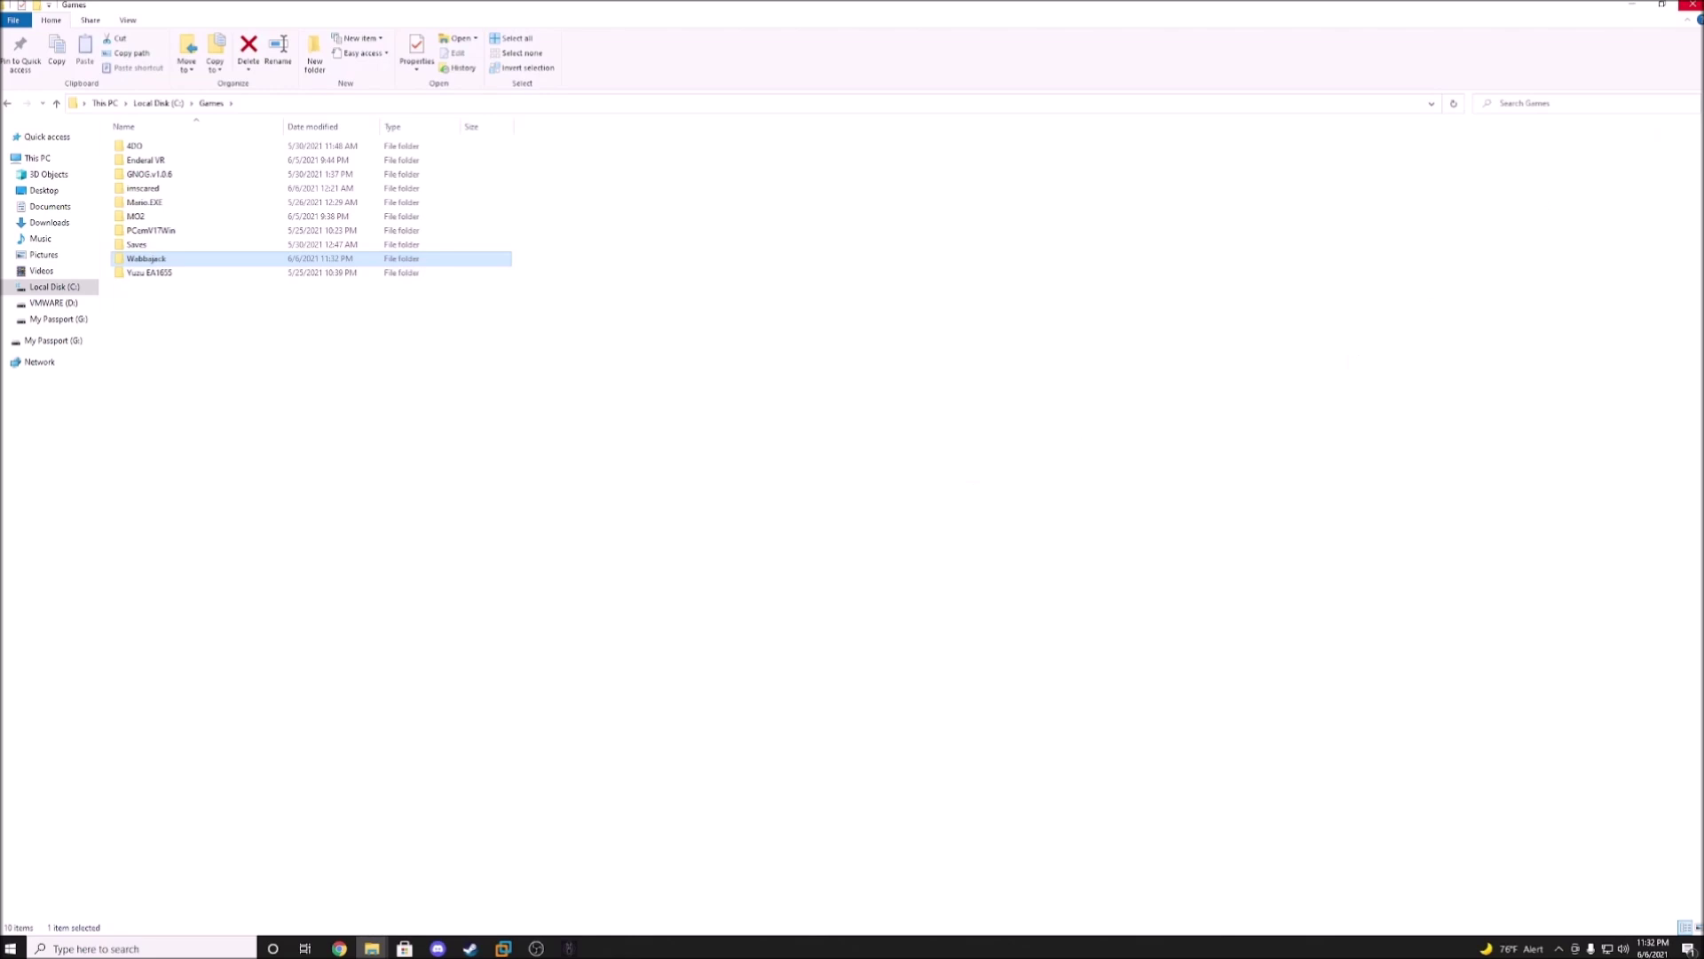
left_click(1692, 5)
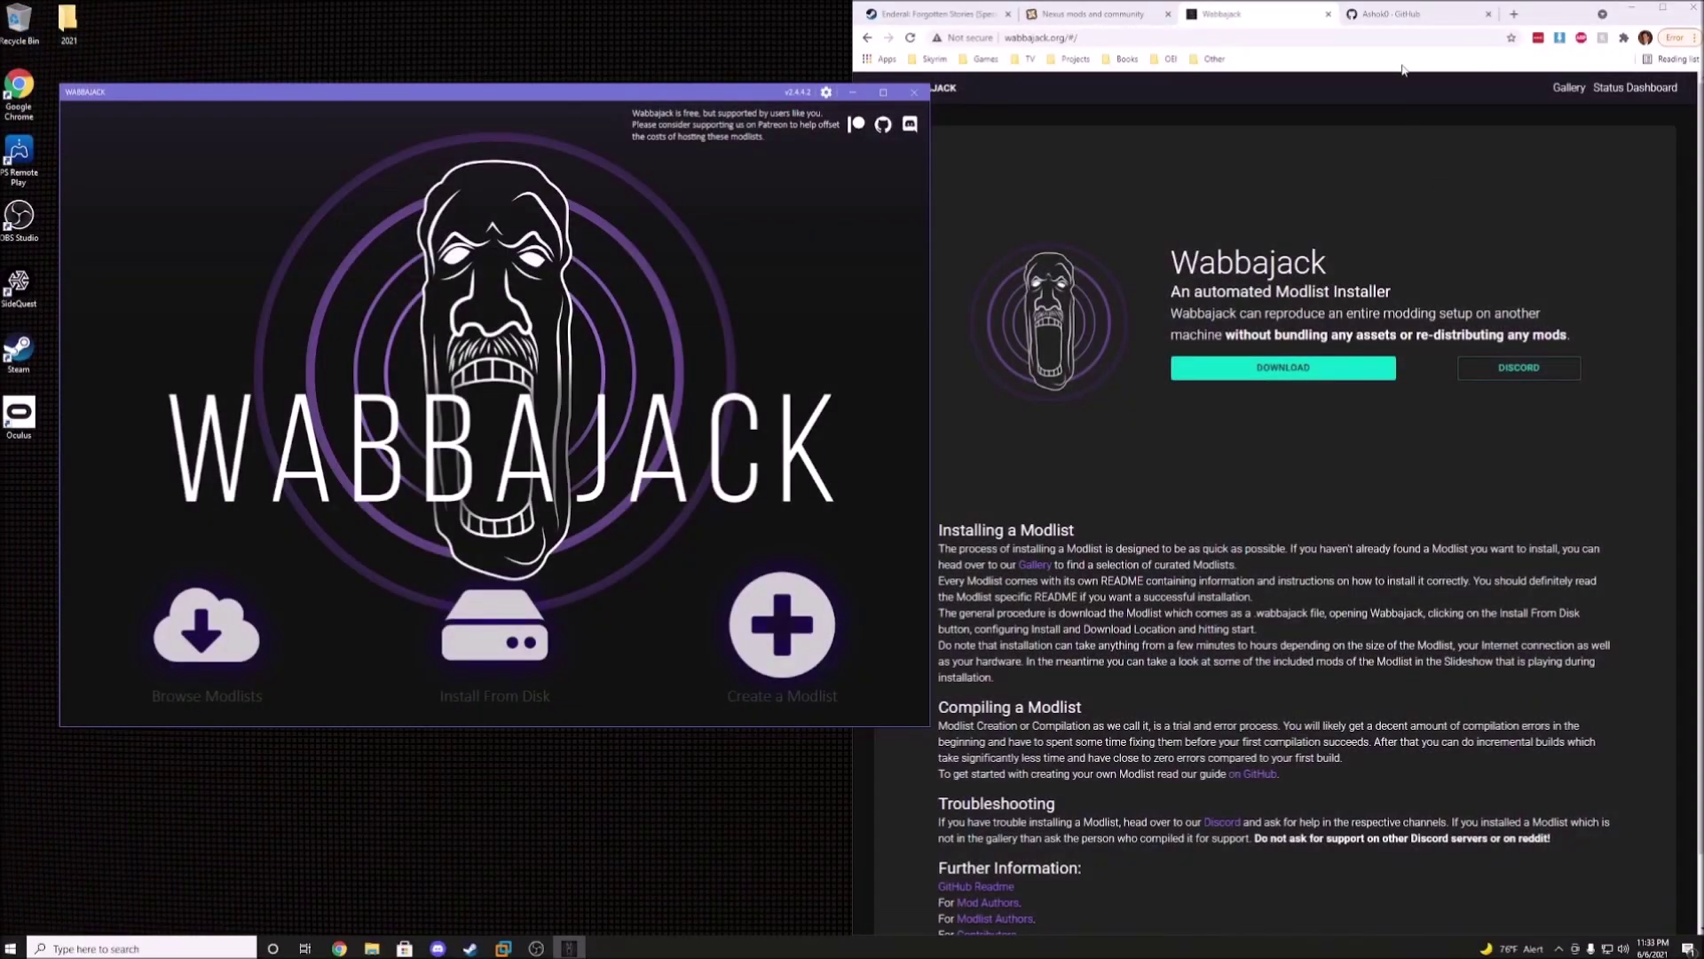
Step: Download enderal.vr.essentials.wabbajack from the EVRE release of the EnderalVREssentials repository on GitHub
left_click(1406, 19)
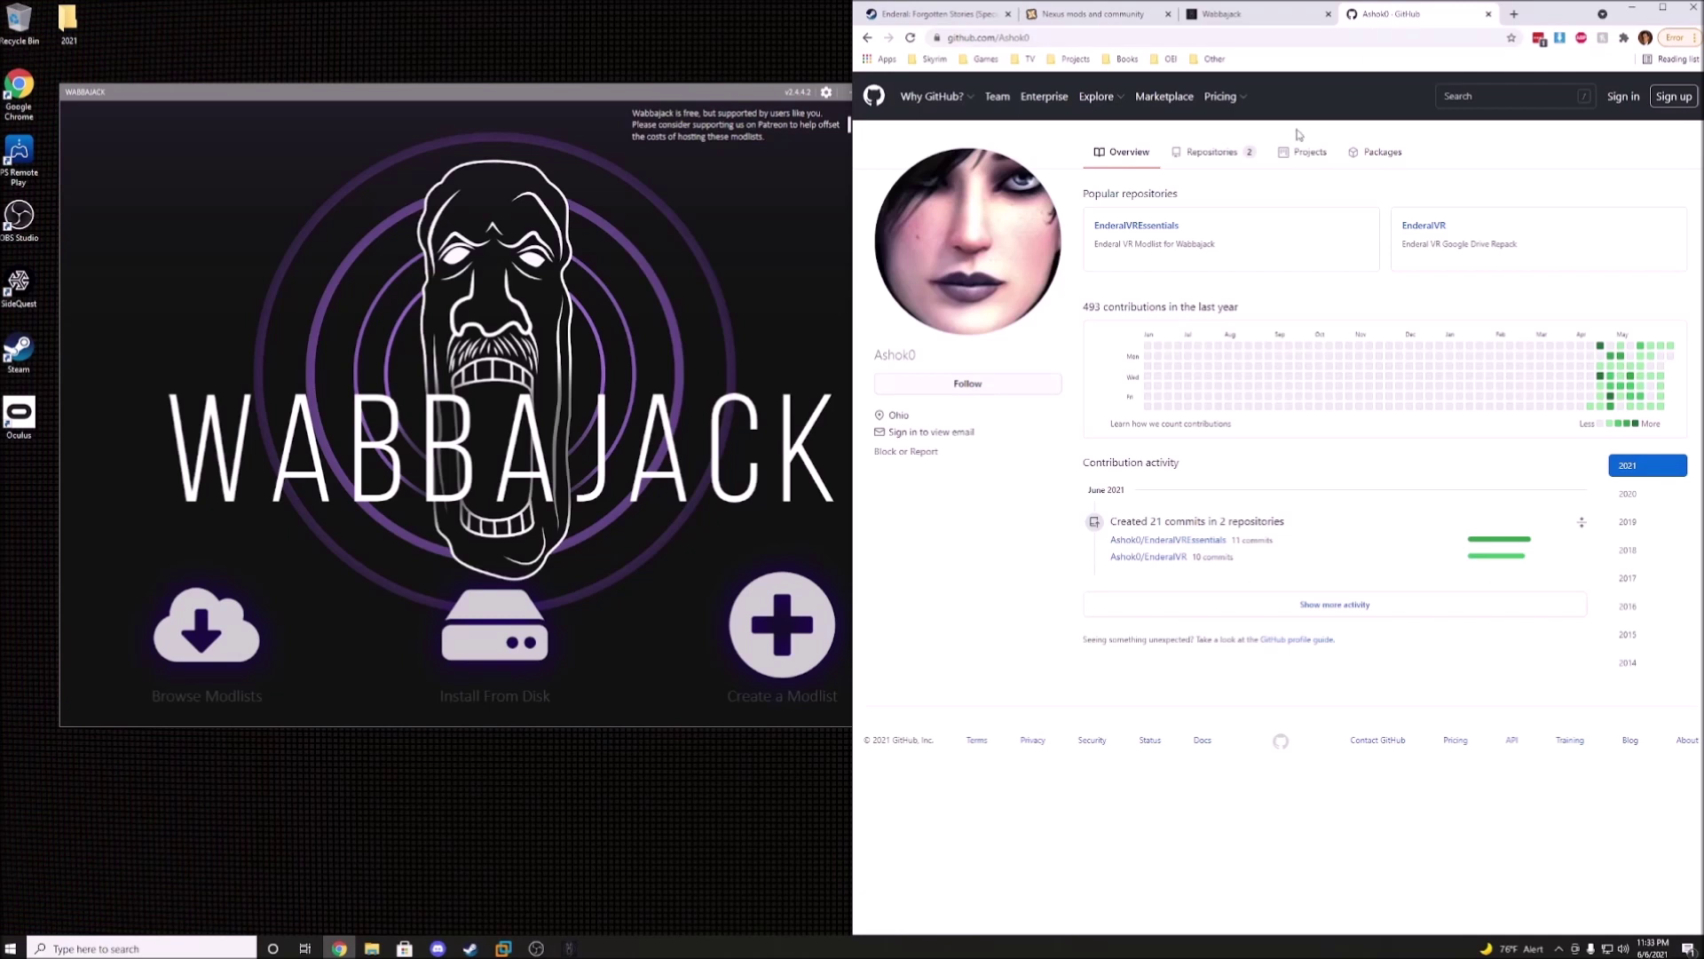
left_click(1151, 230)
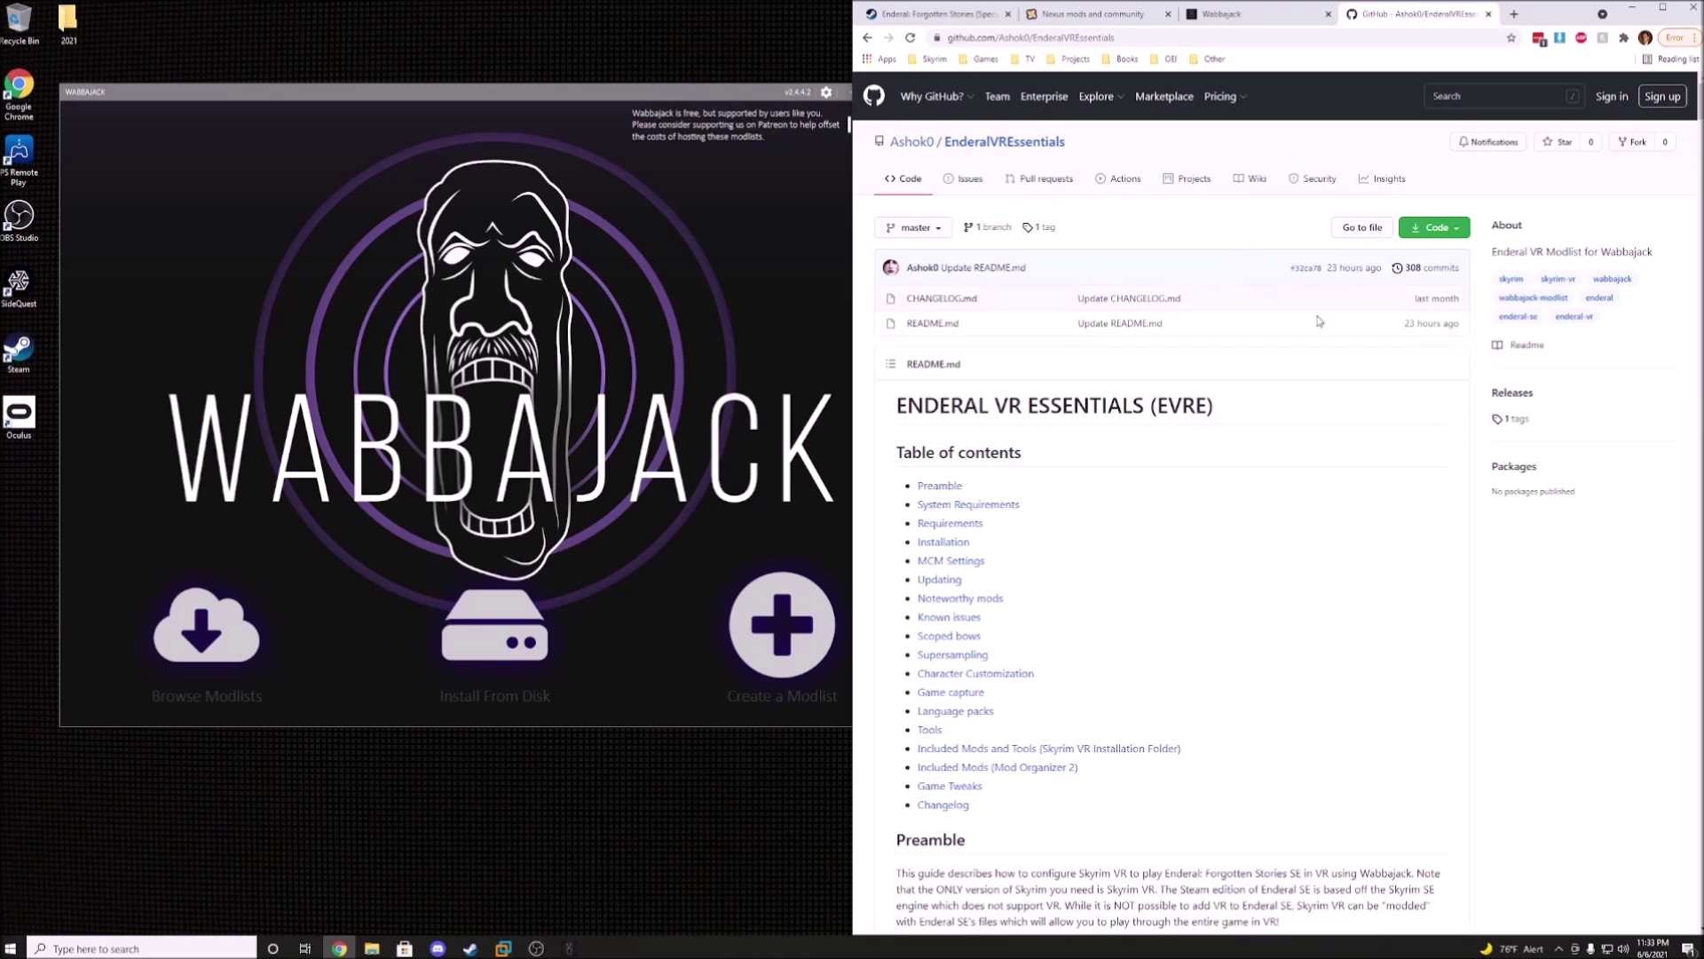
left_click(1513, 393)
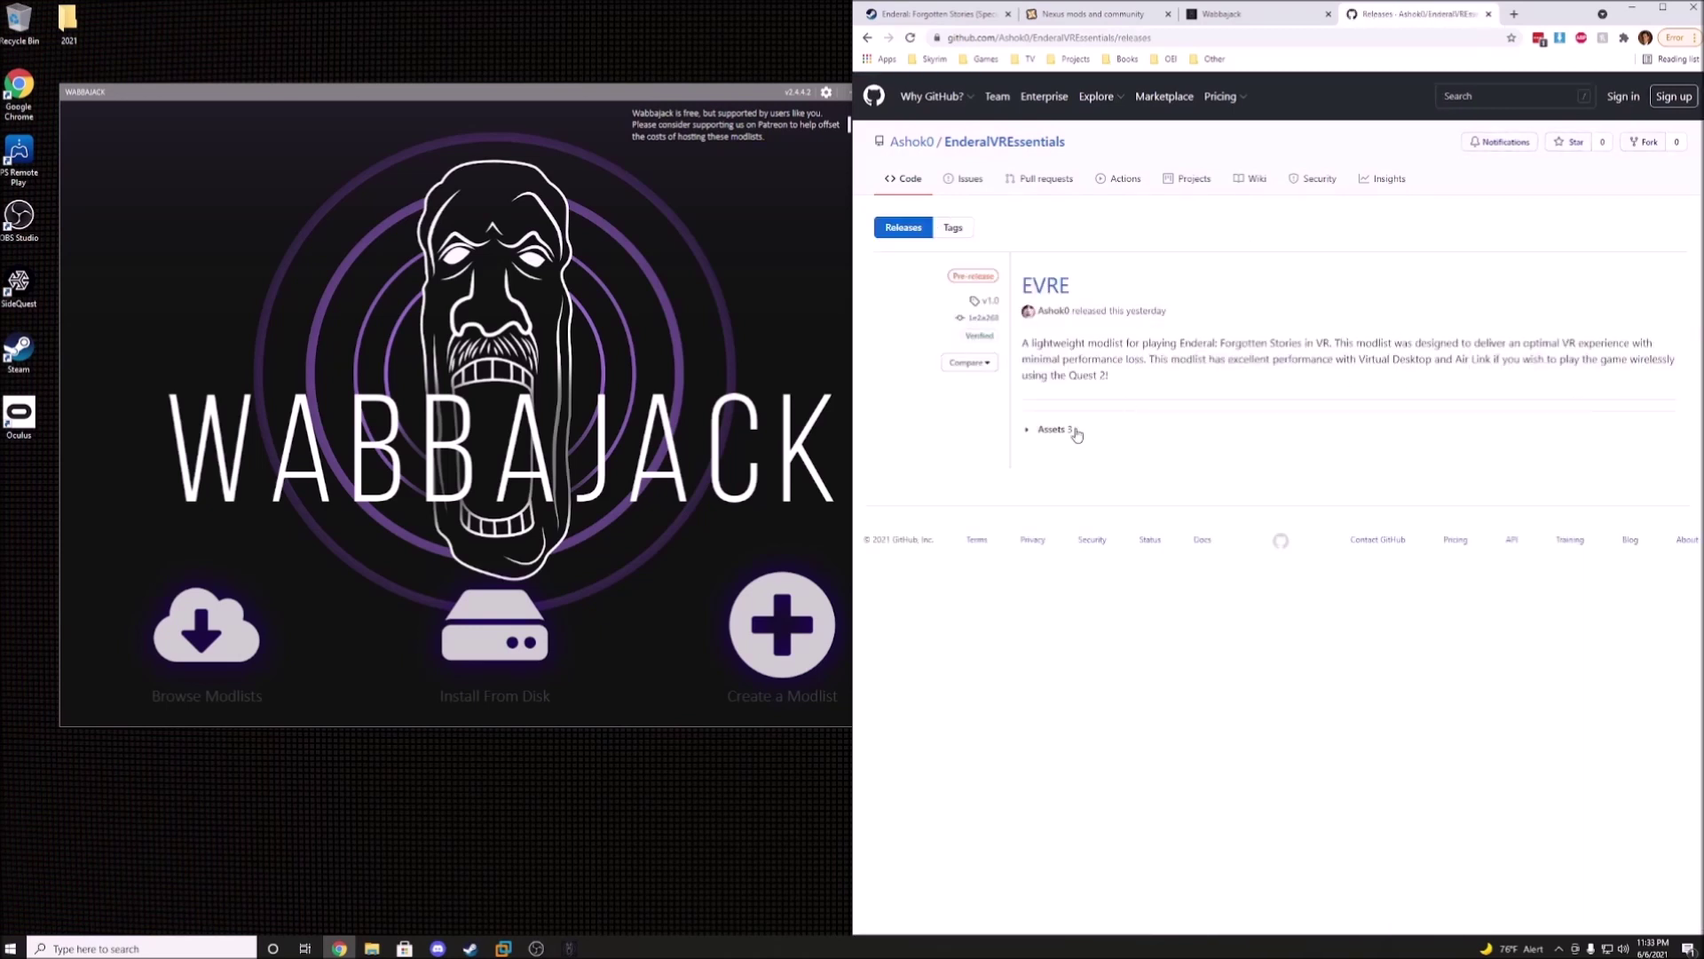
left_click(1077, 434)
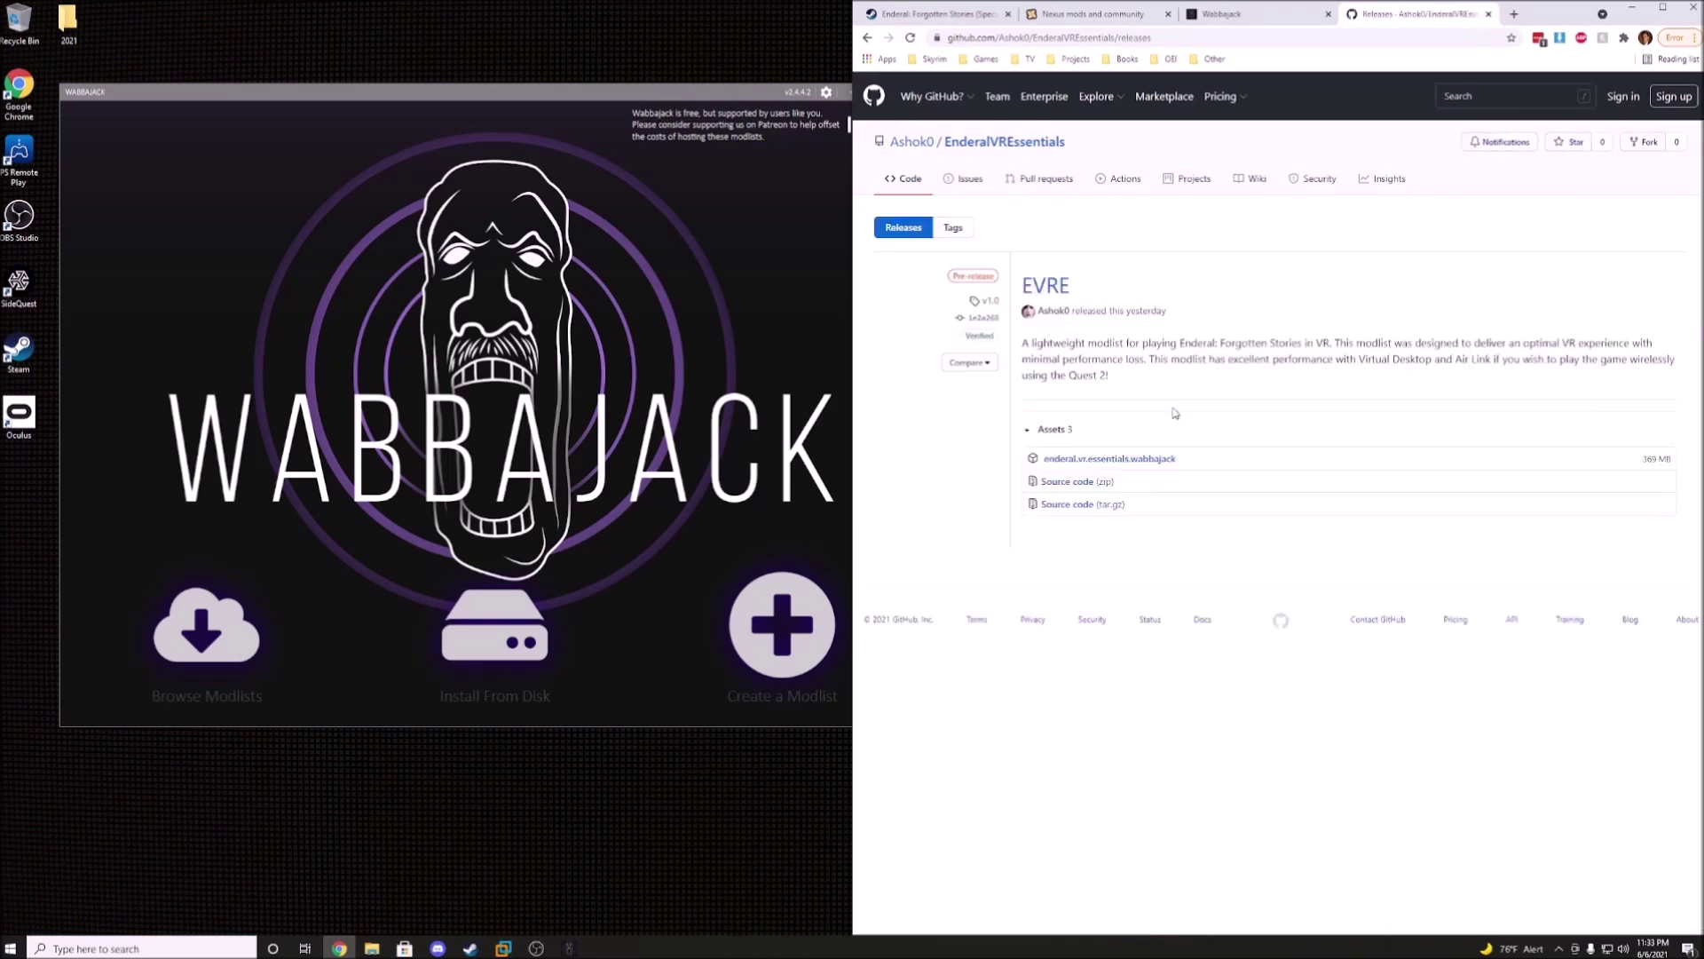
left_click(1162, 469)
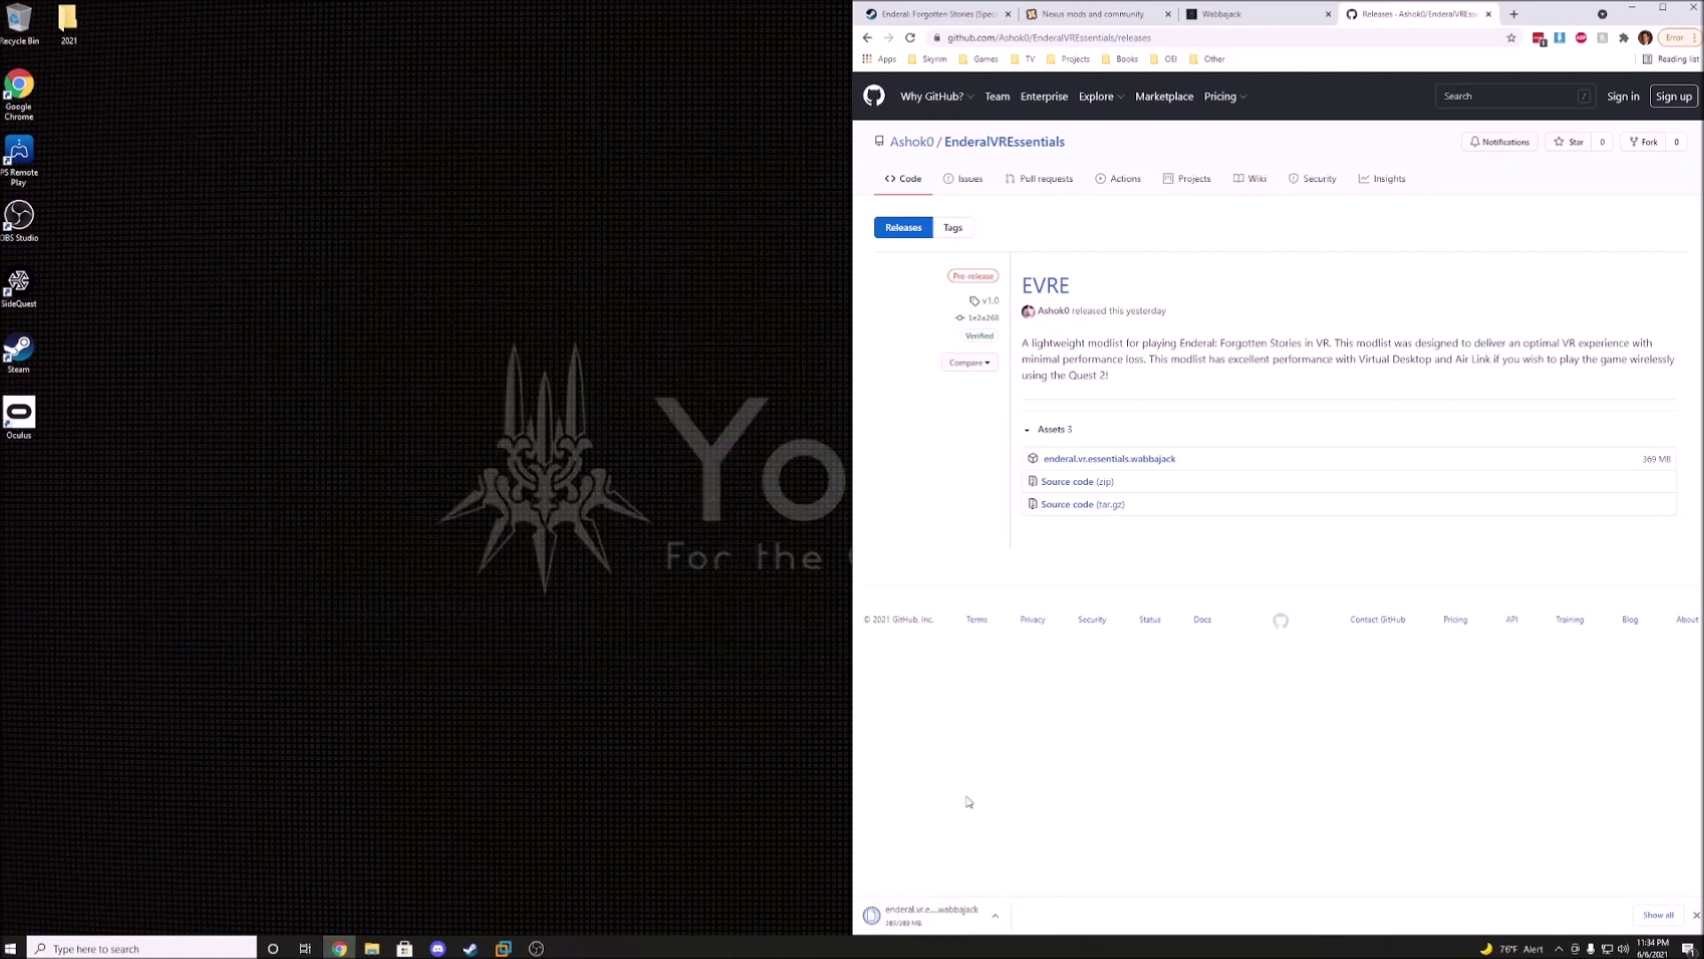
Step: Show the downloaded enderal.vr.essentials.wabbajack in its folder and open it in Wabbajack
right_click(968, 915)
left_click(1021, 883)
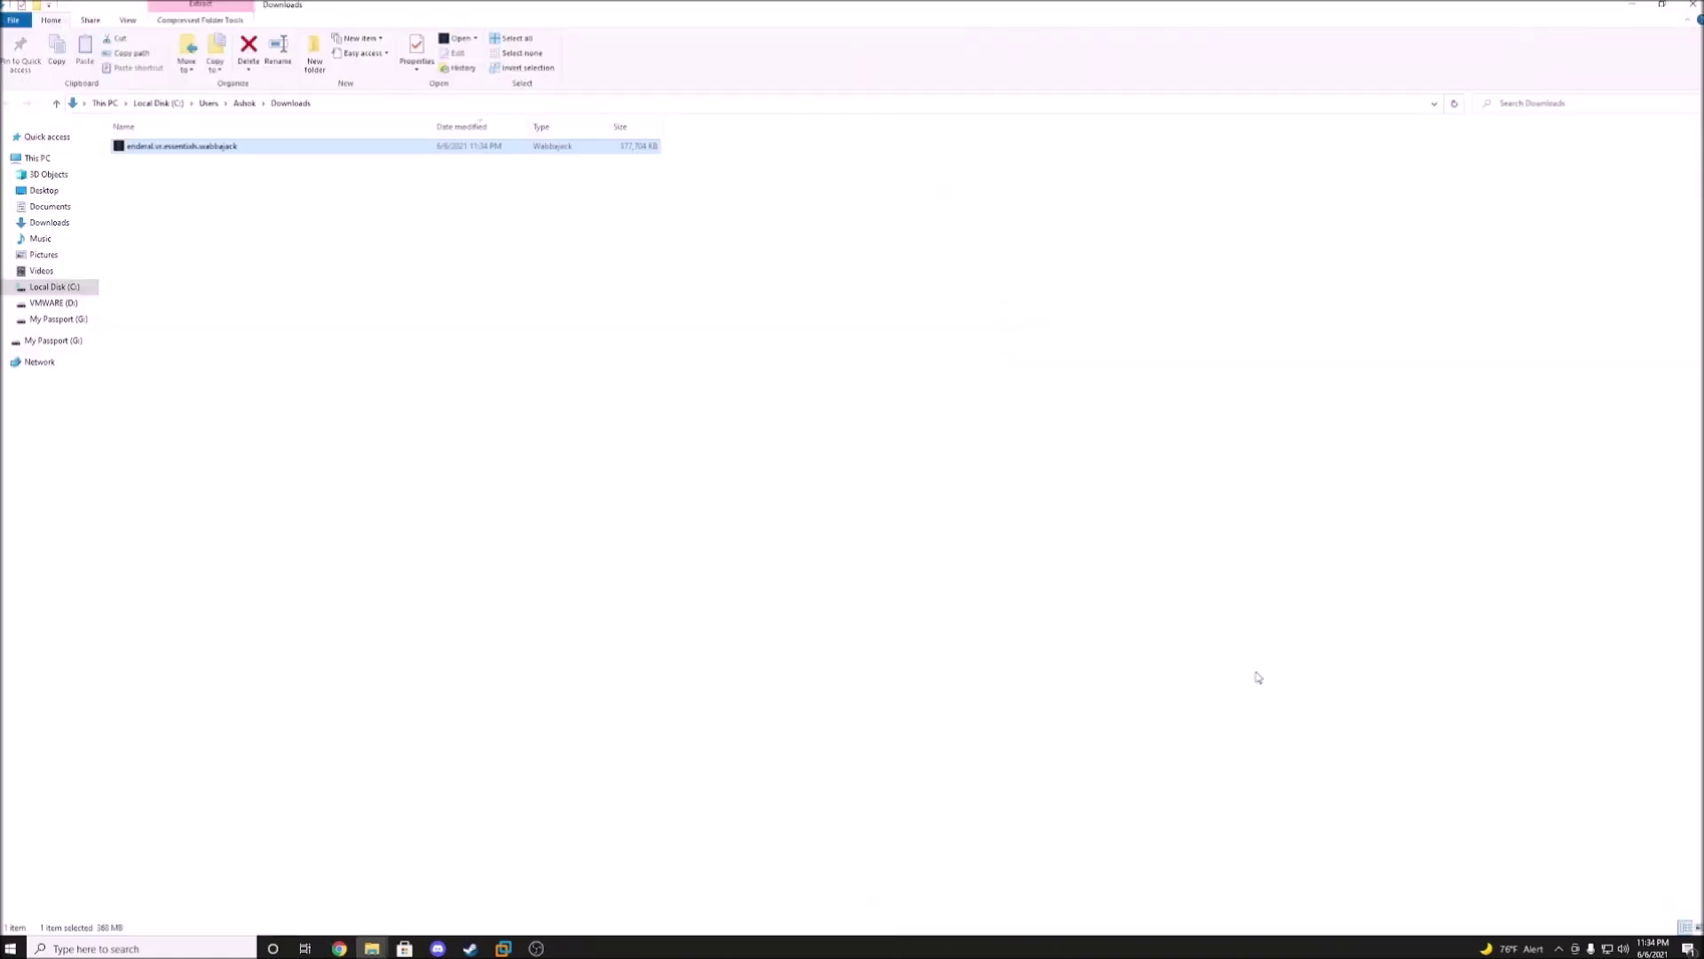
double_click(245, 152)
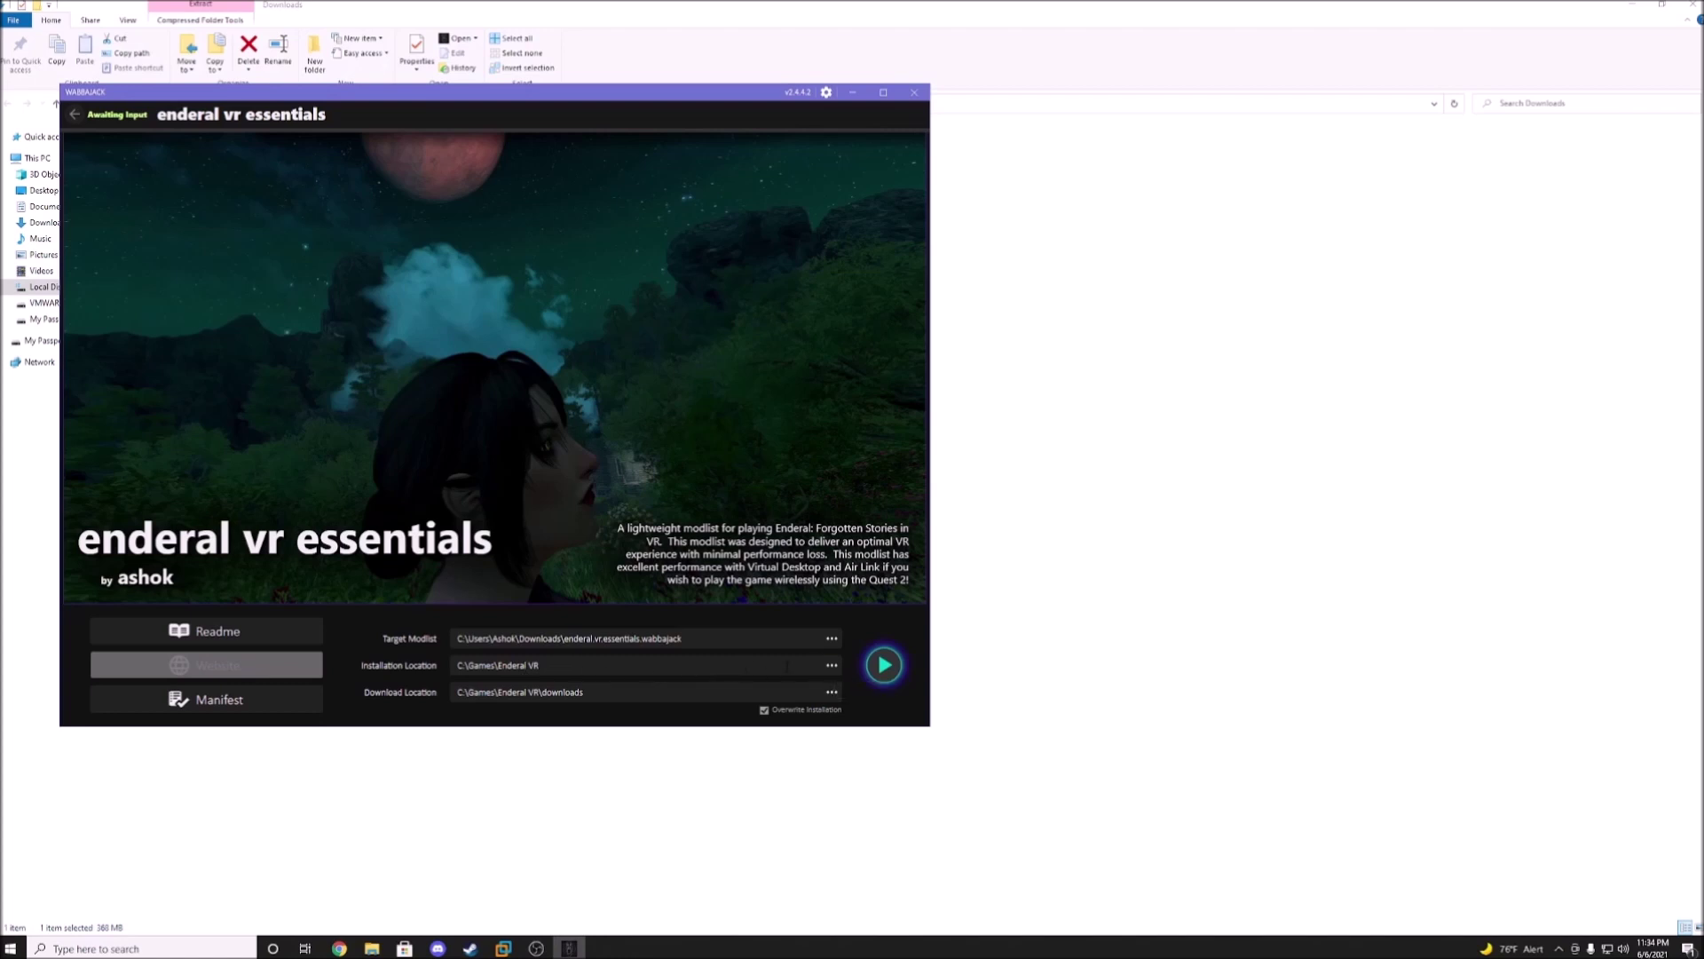
Step: Set the modlist's installation location to C:\Games\Enderal VR and start the installation
left_click(831, 667)
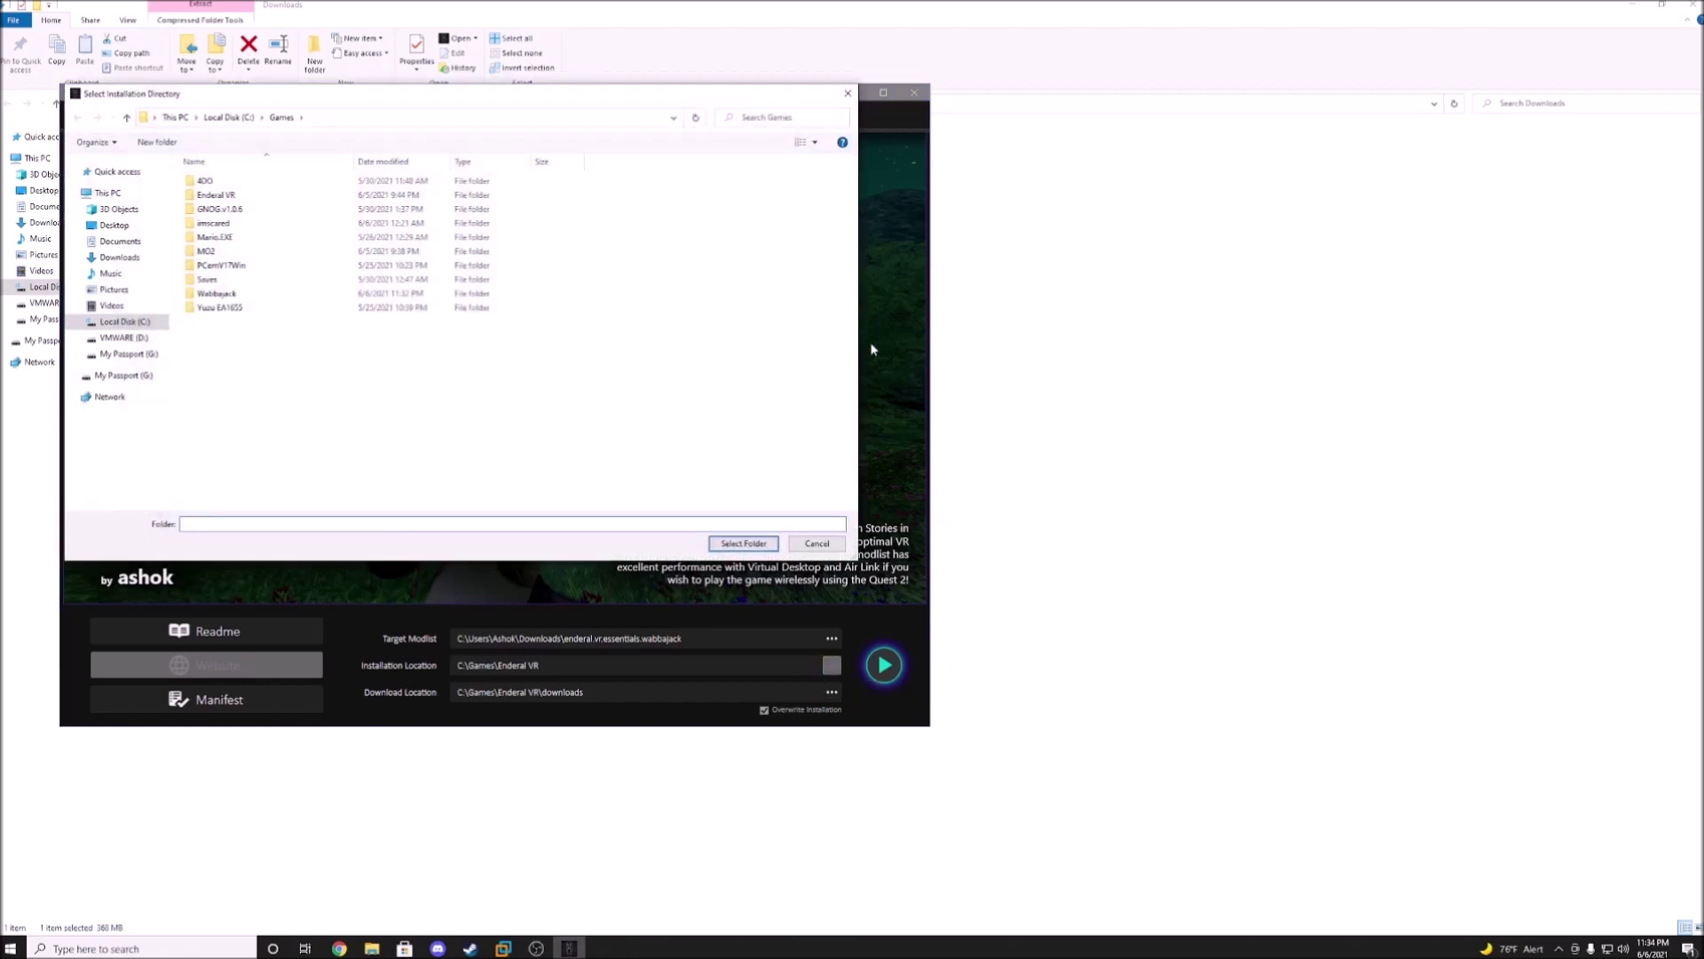
left_click(227, 196)
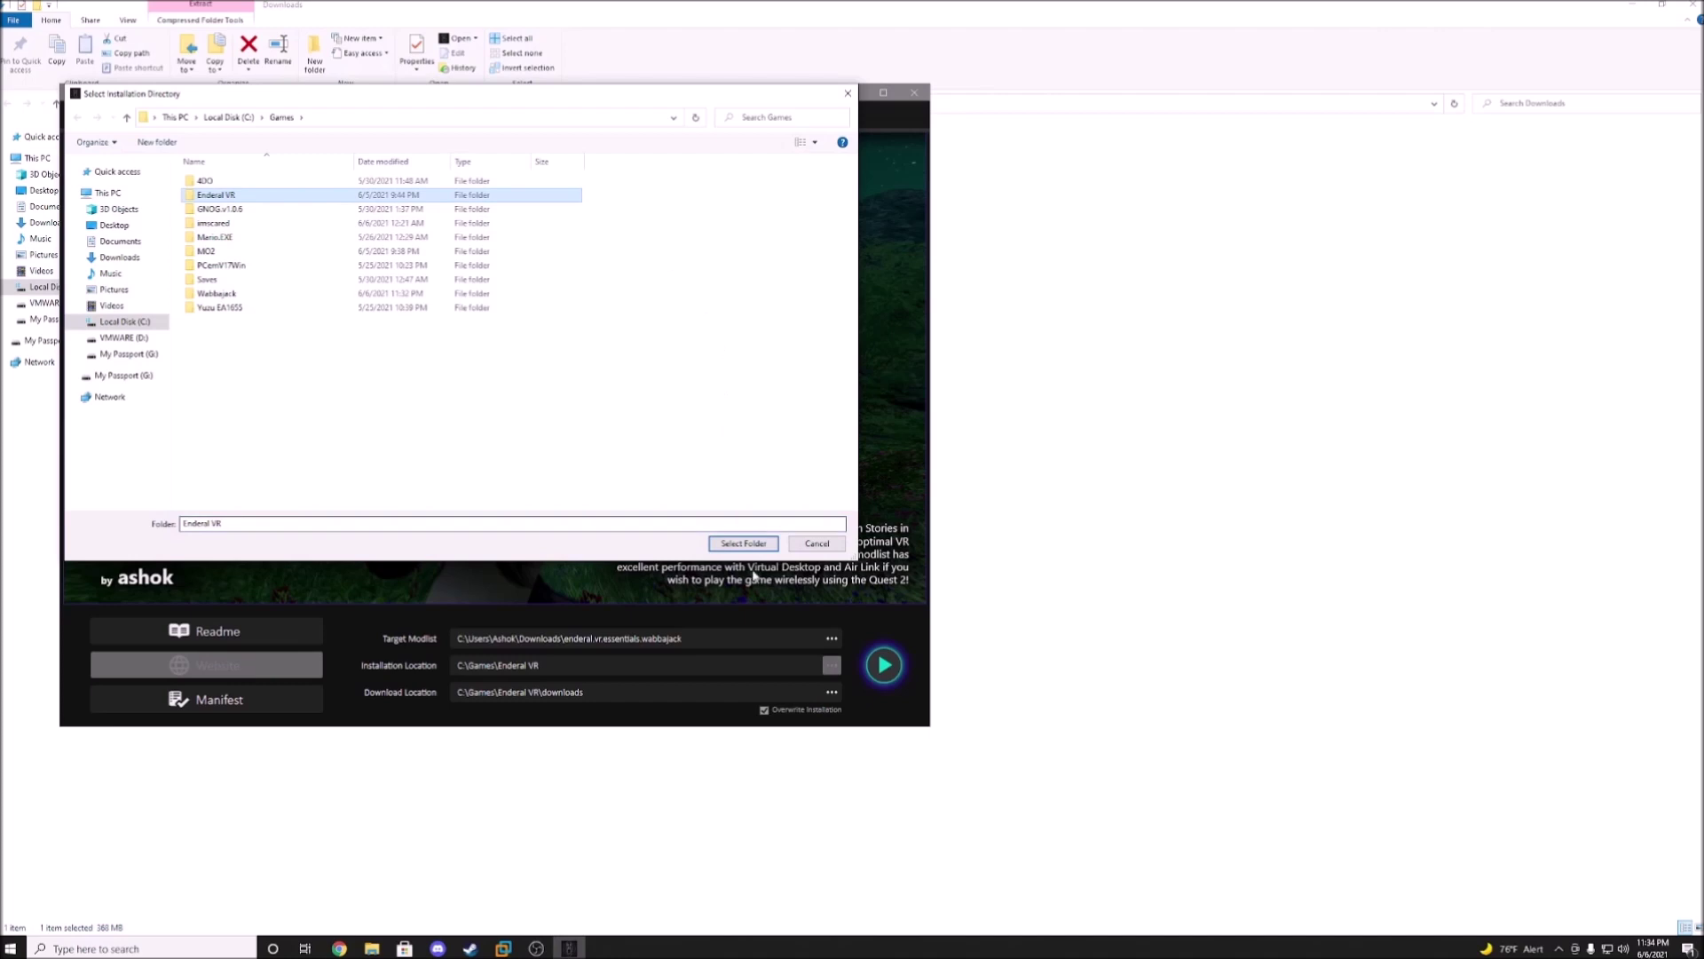
left_click(744, 544)
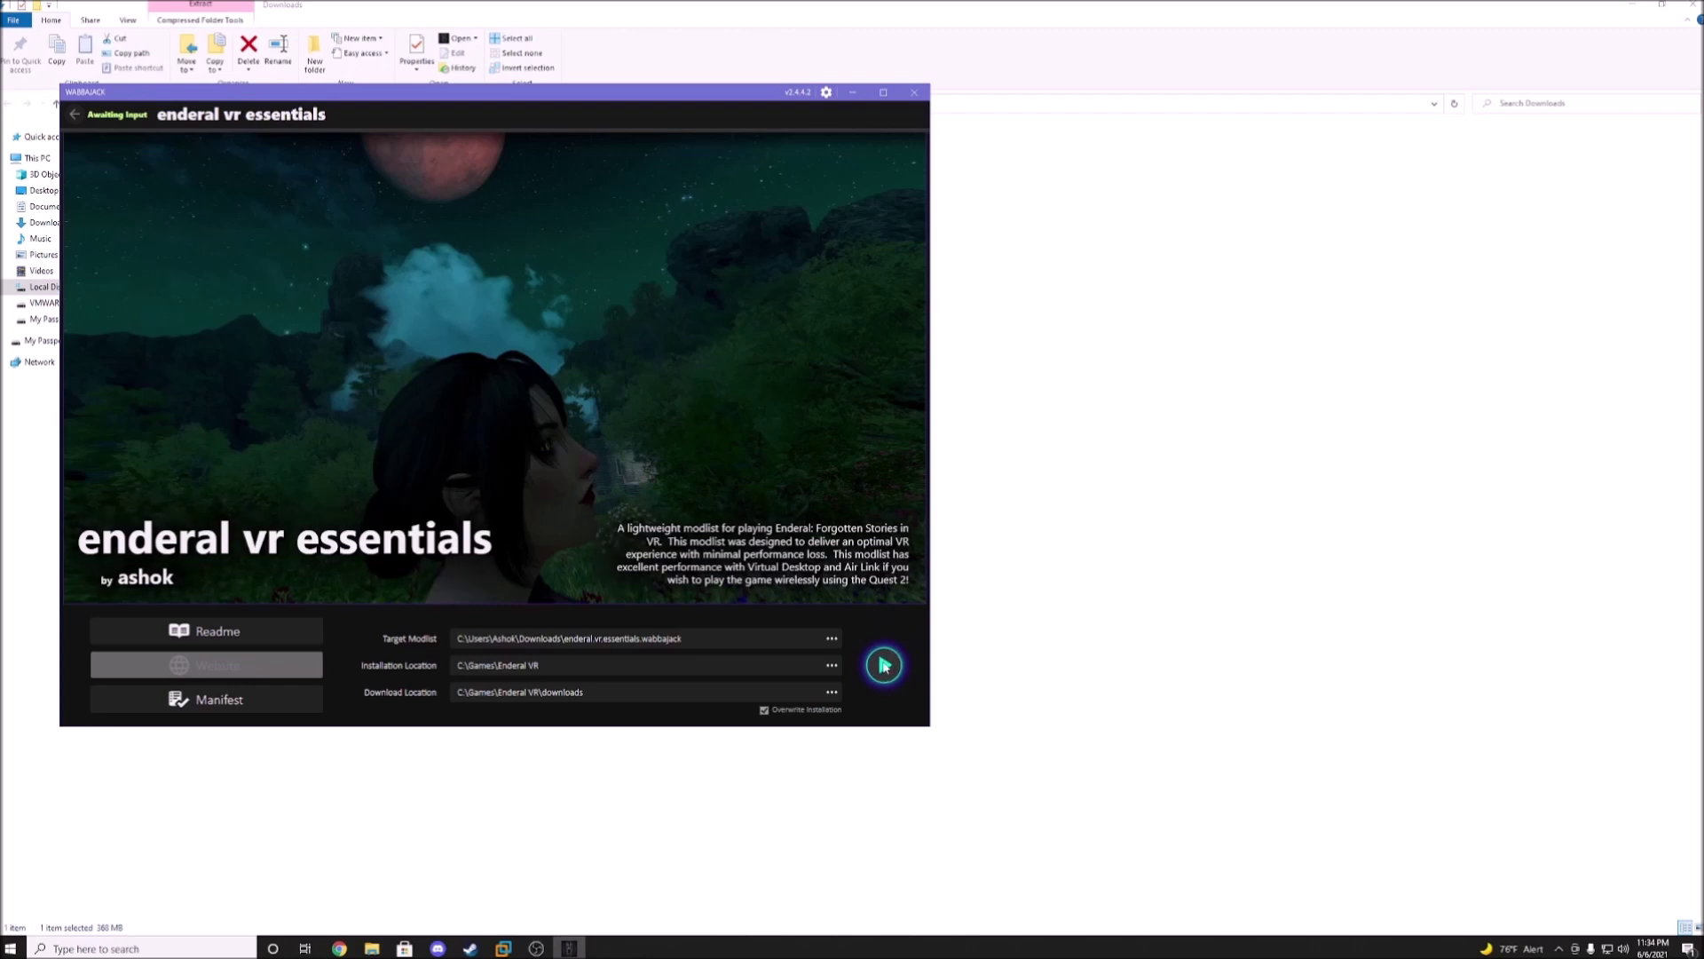
left_click(884, 665)
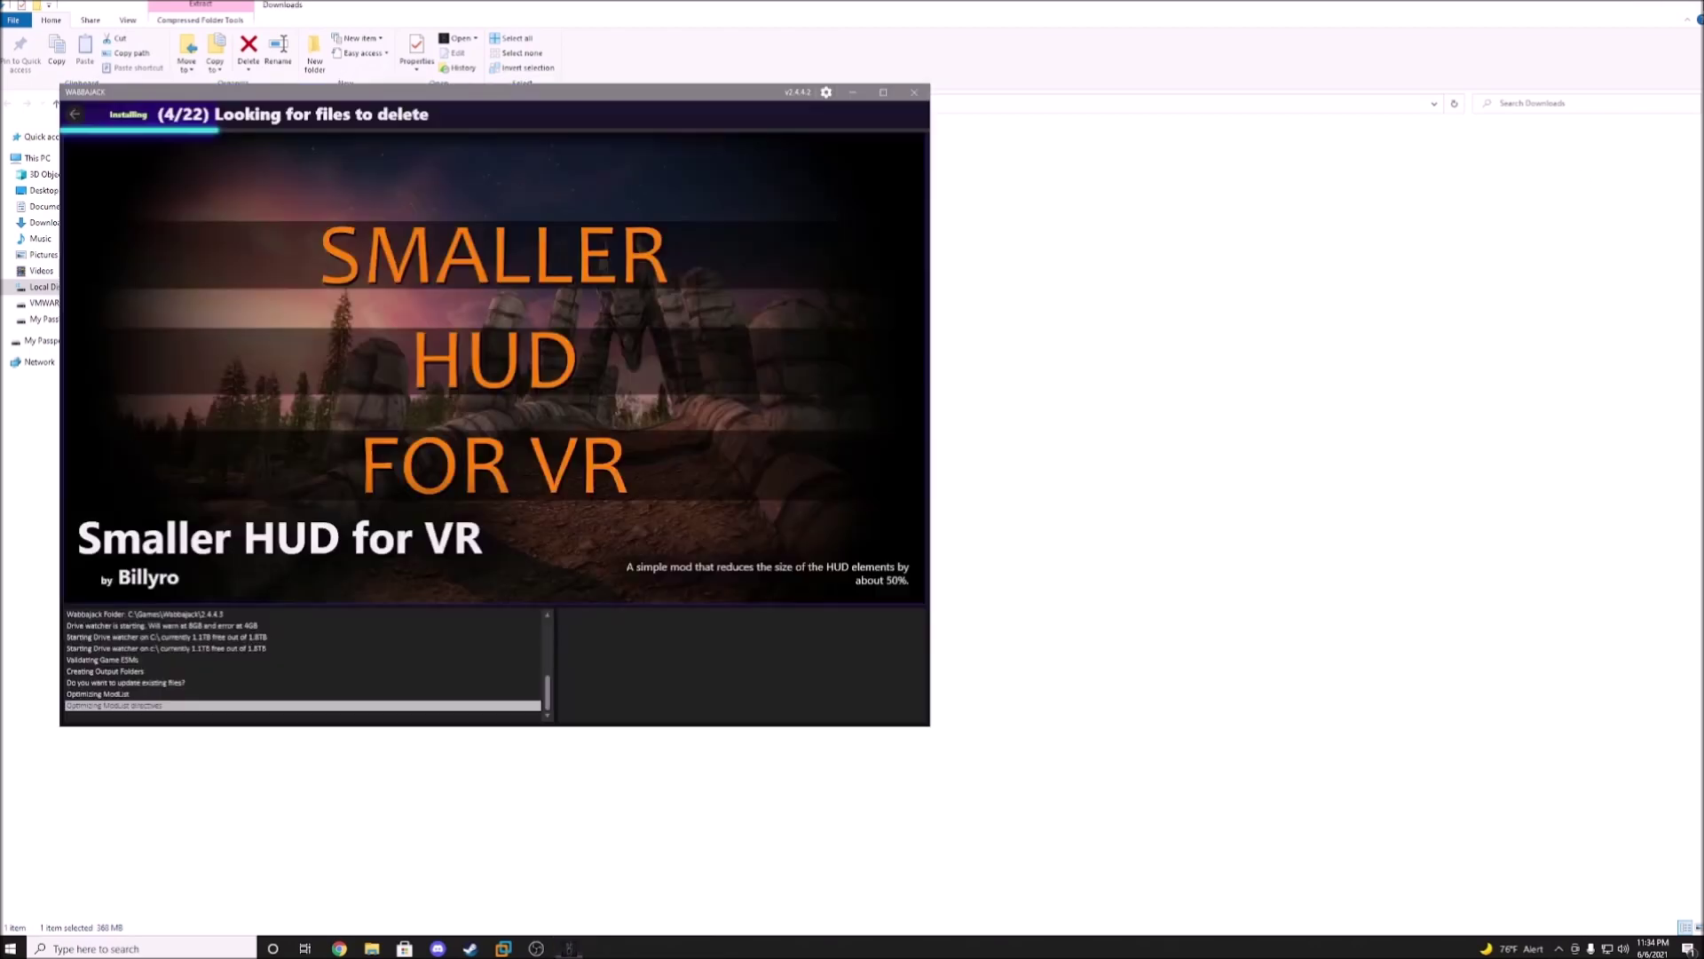
Step: Close the Downloads folder window and the browser windows, leaving Wabbajack open
left_click(1692, 11)
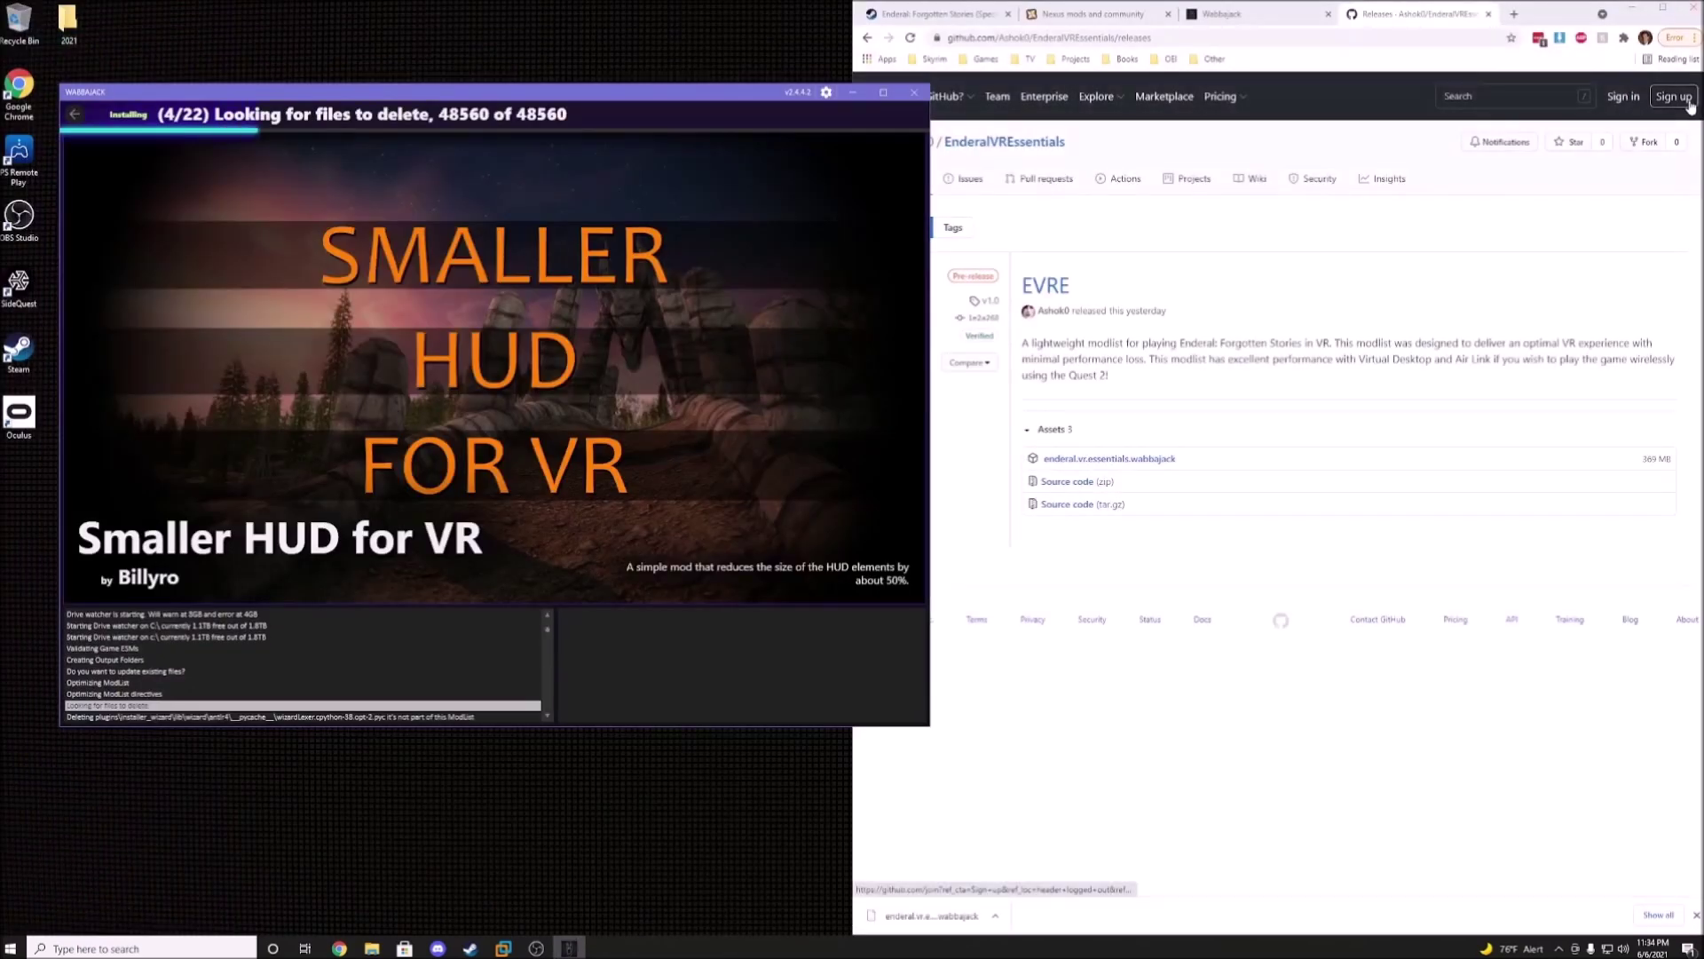
left_click(1692, 11)
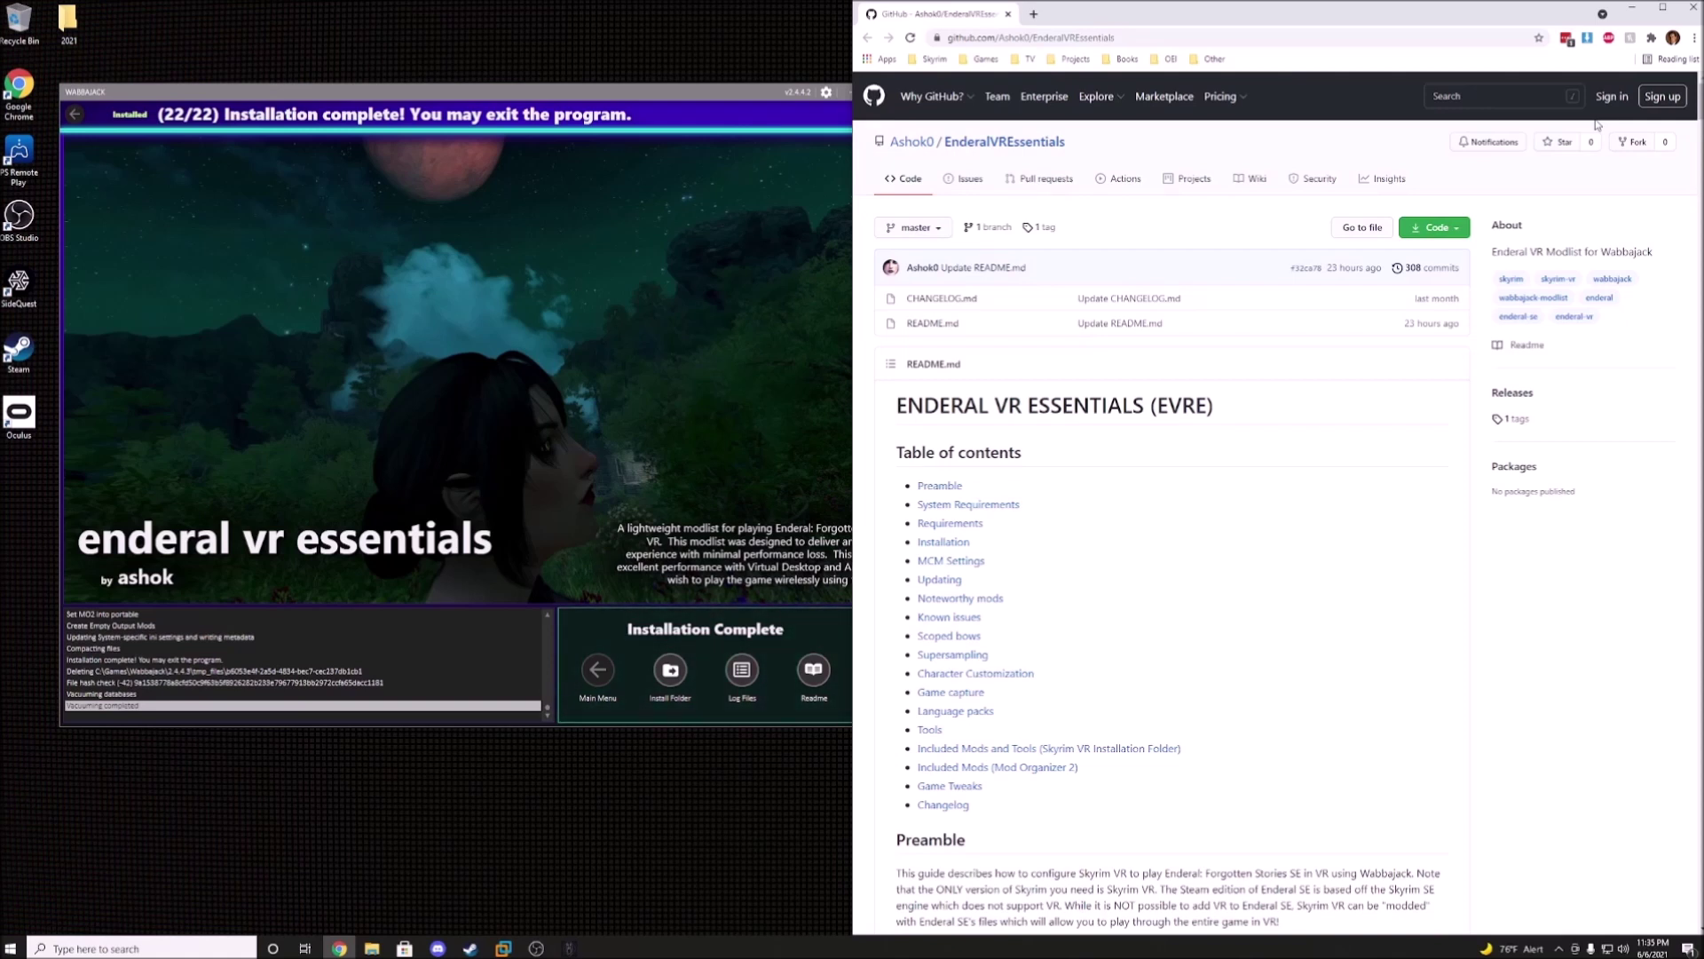
left_click(1687, 10)
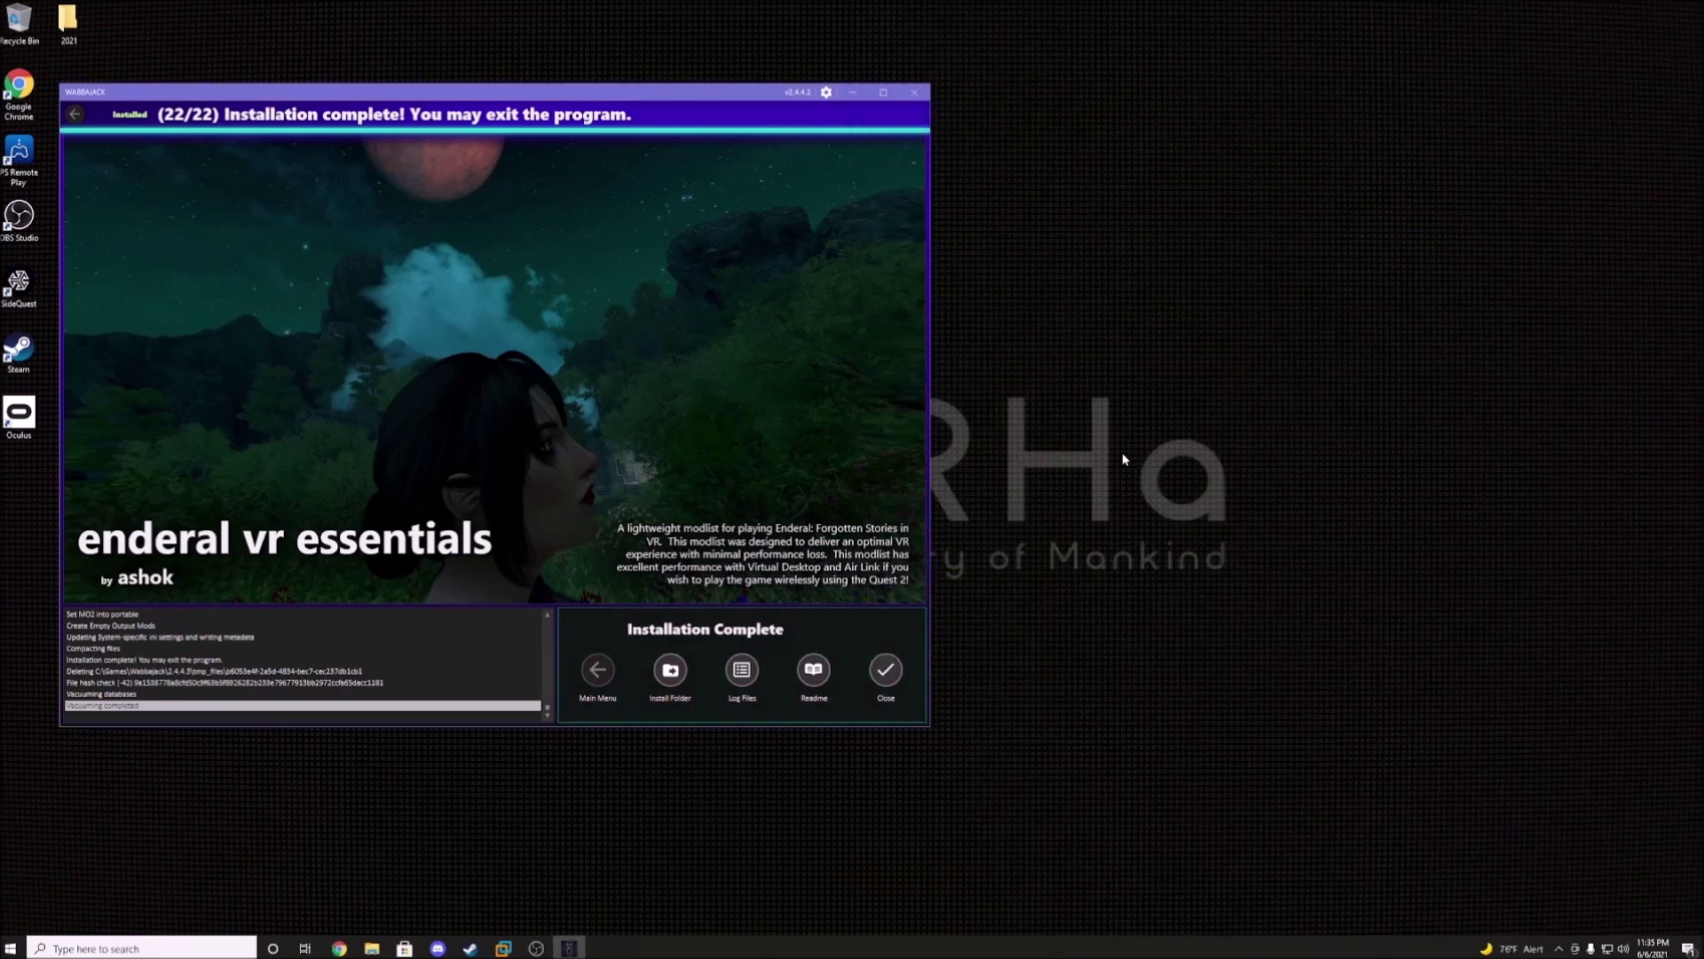
Step: Open Game Folder Files in the modlist's install folder and copy all of its contents
left_click(670, 671)
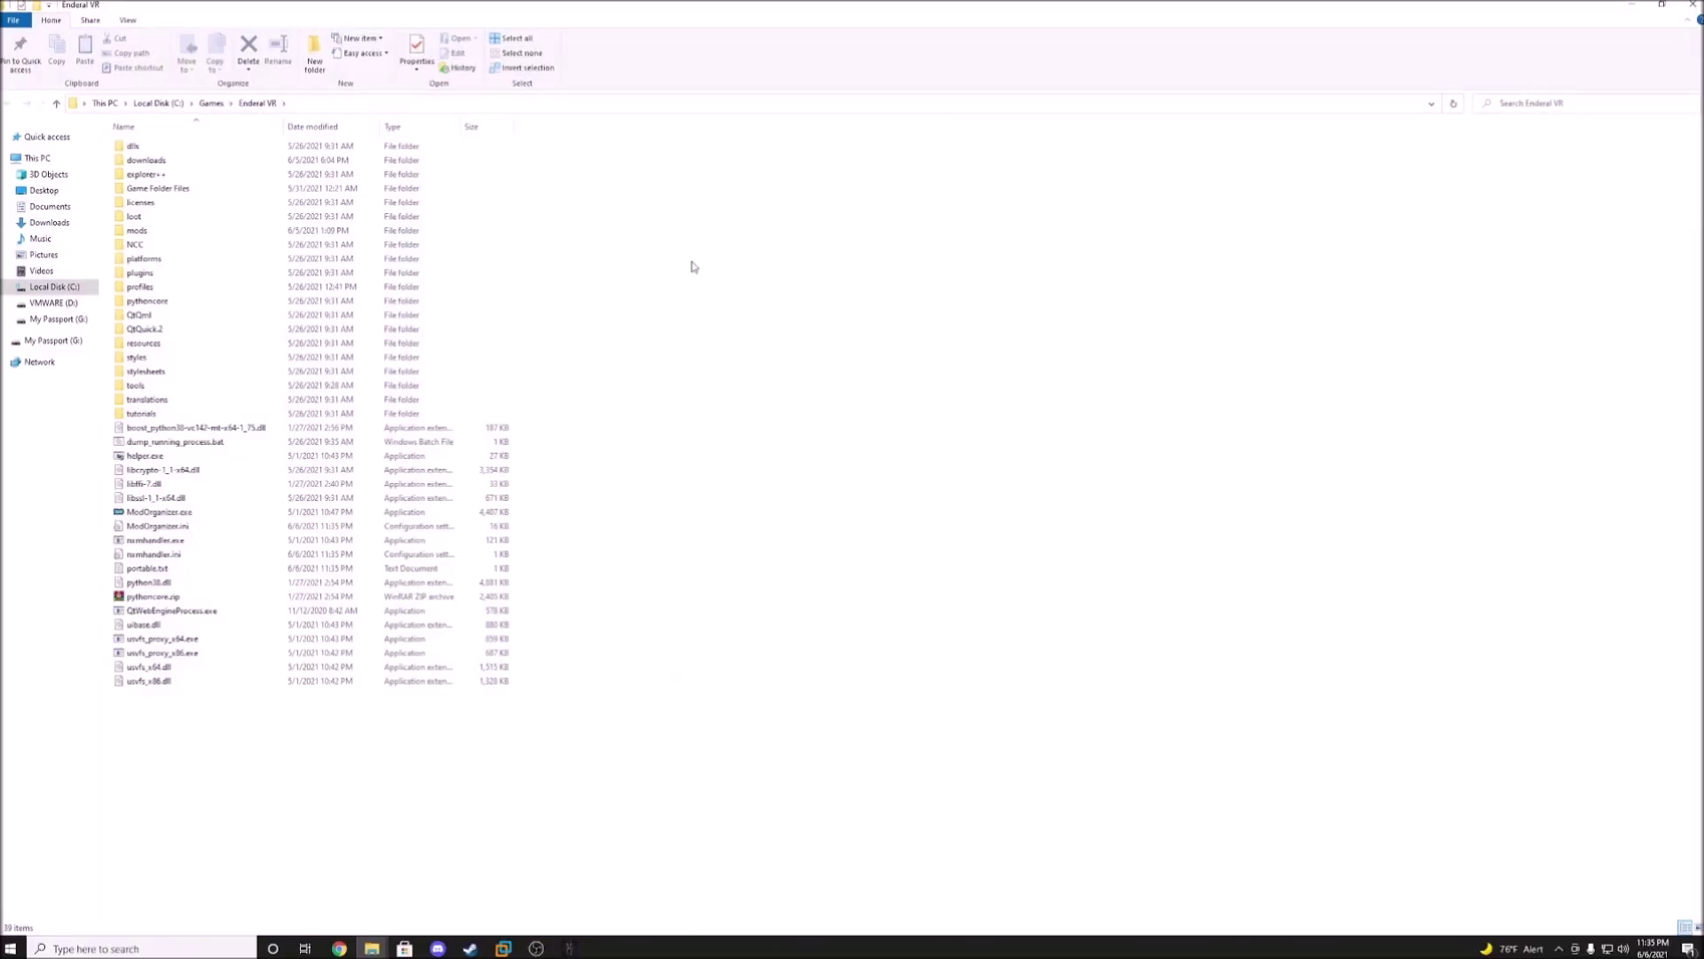
mouse_move(257, 193)
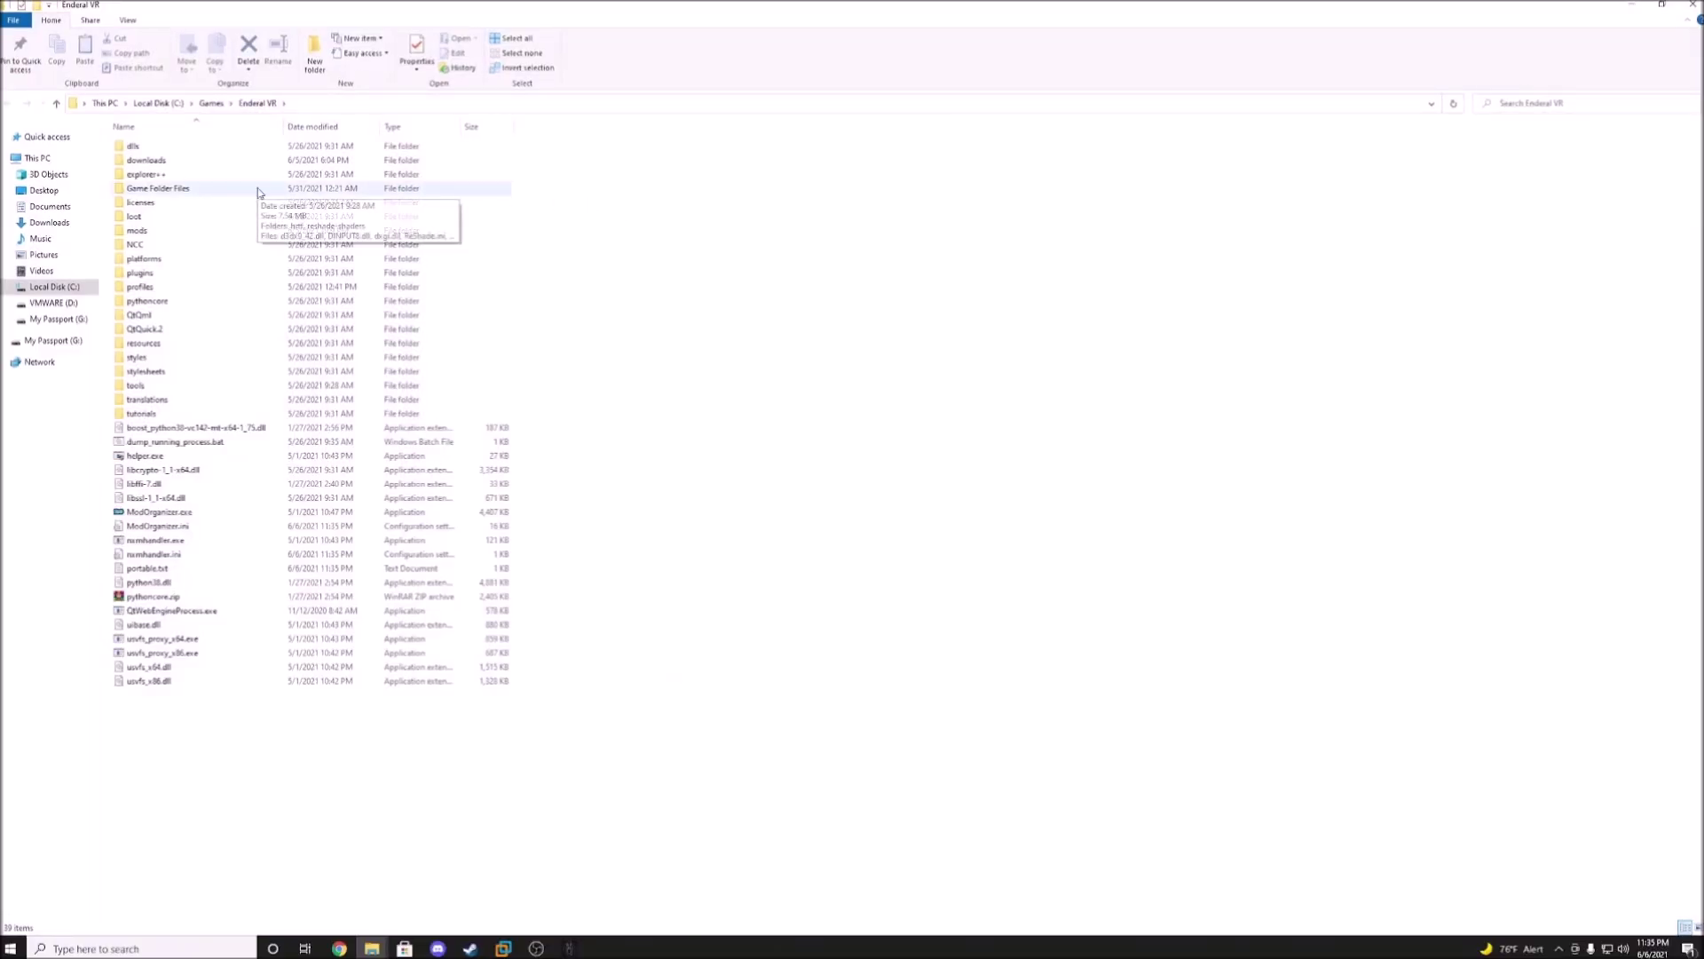
double_click(257, 190)
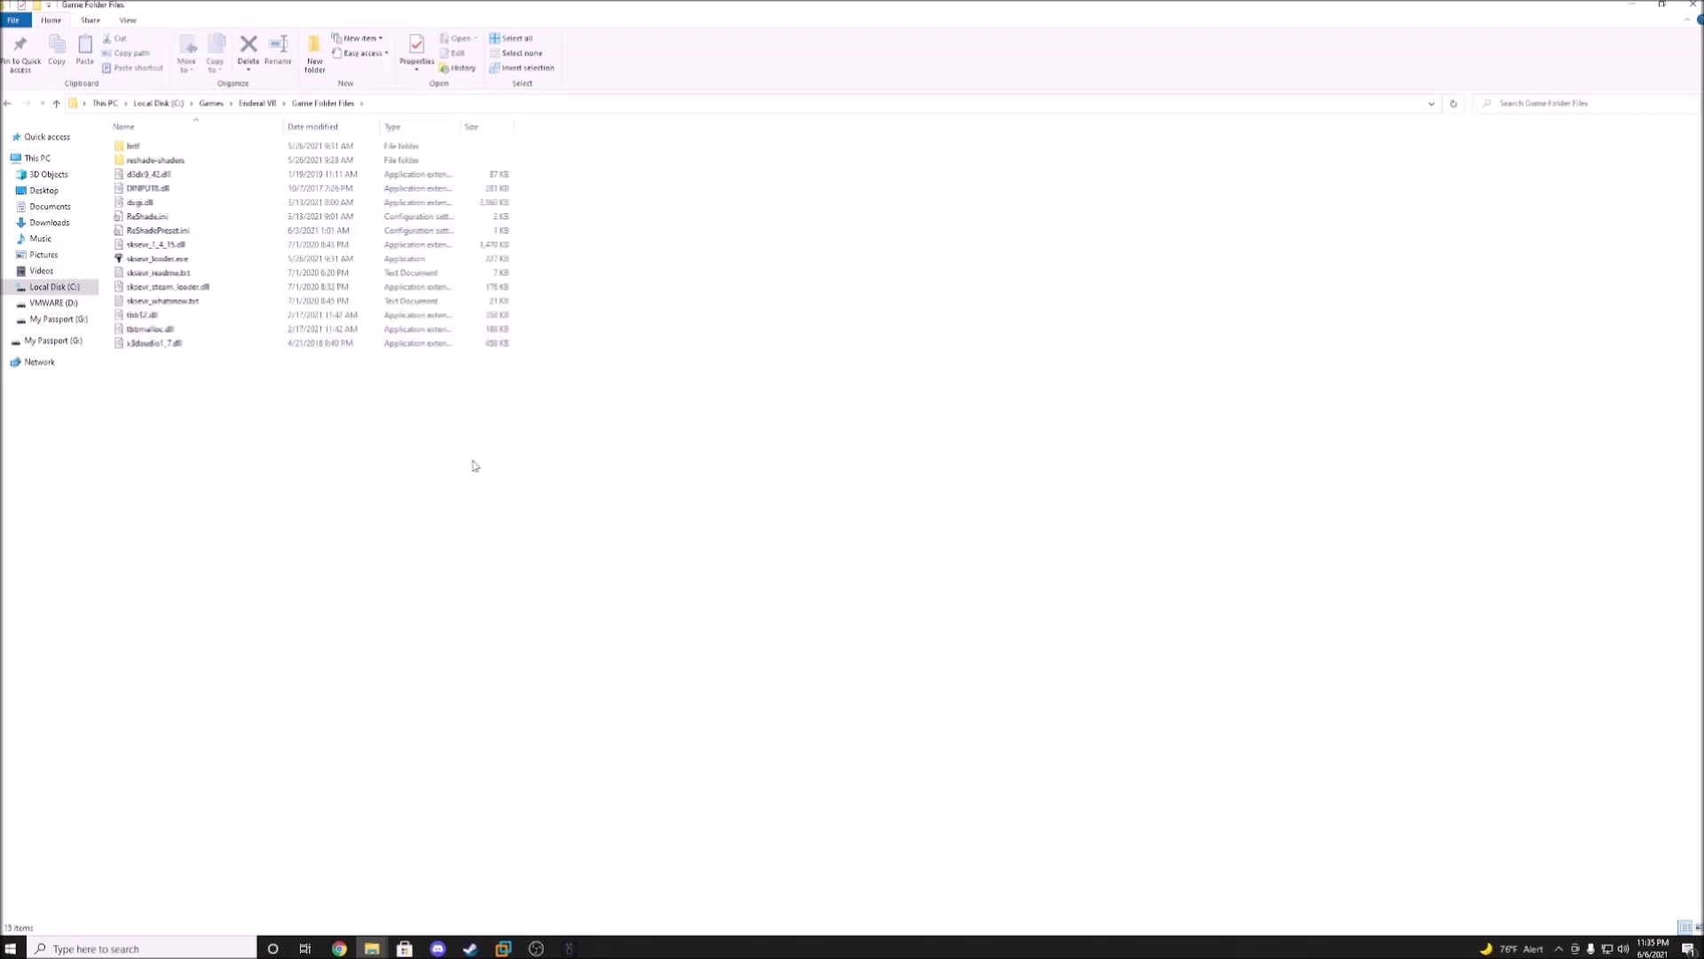
left_click_drag(716, 515, 150, 129)
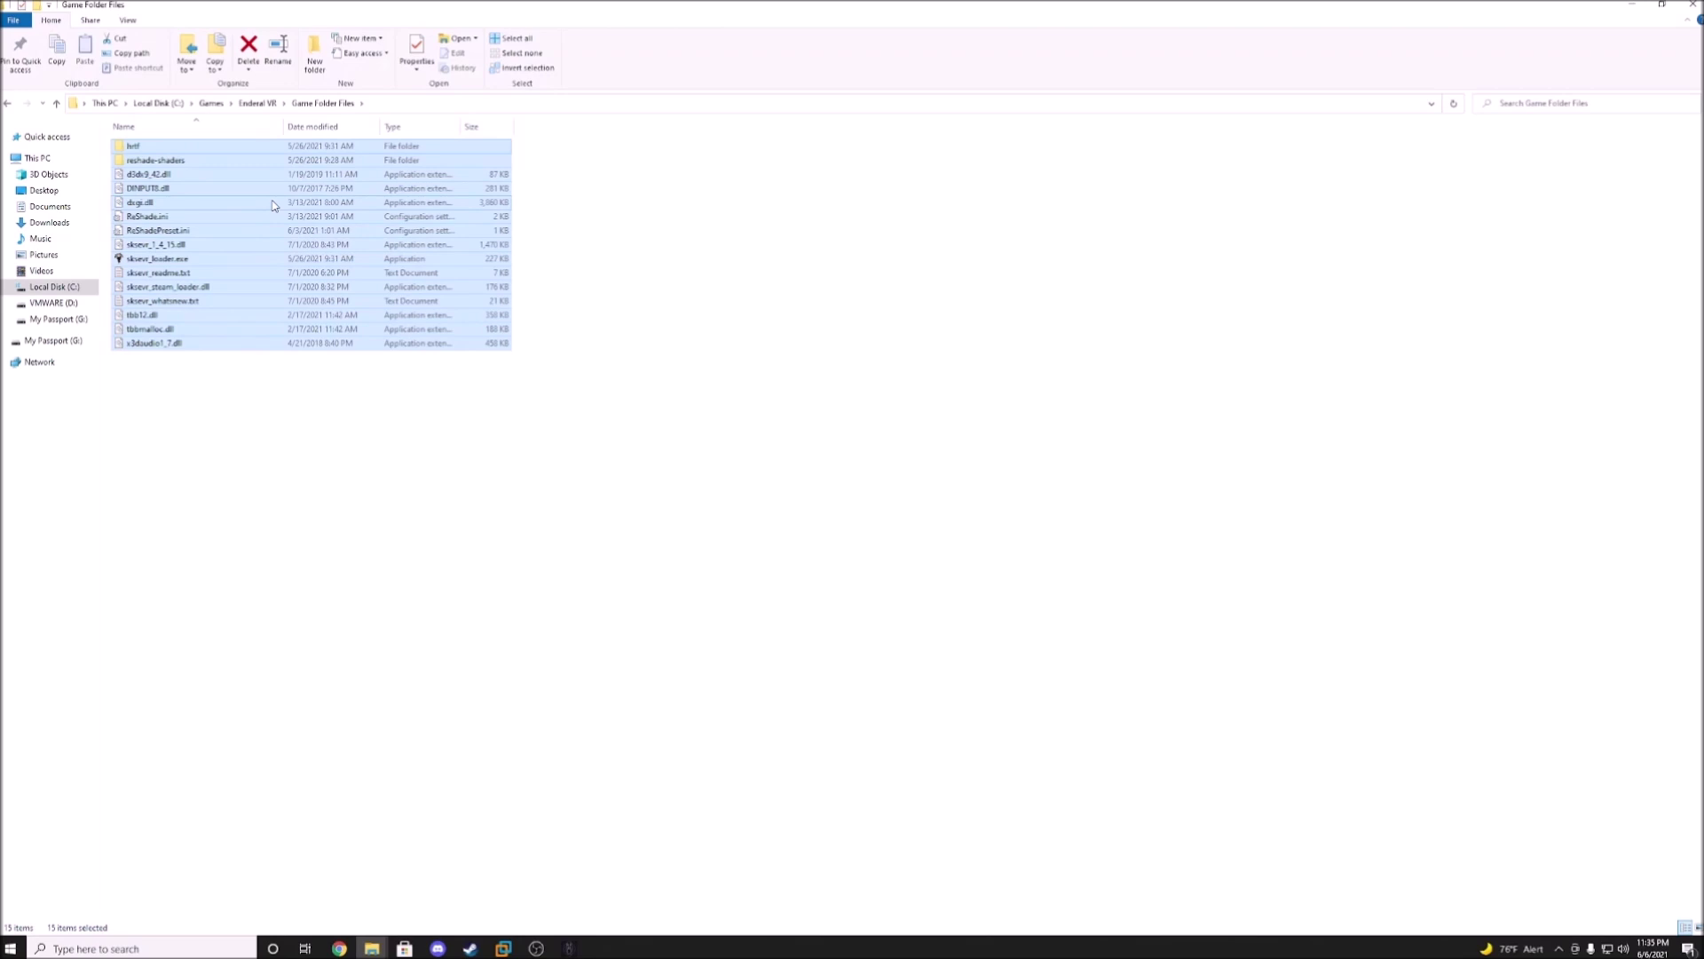
right_click(274, 203)
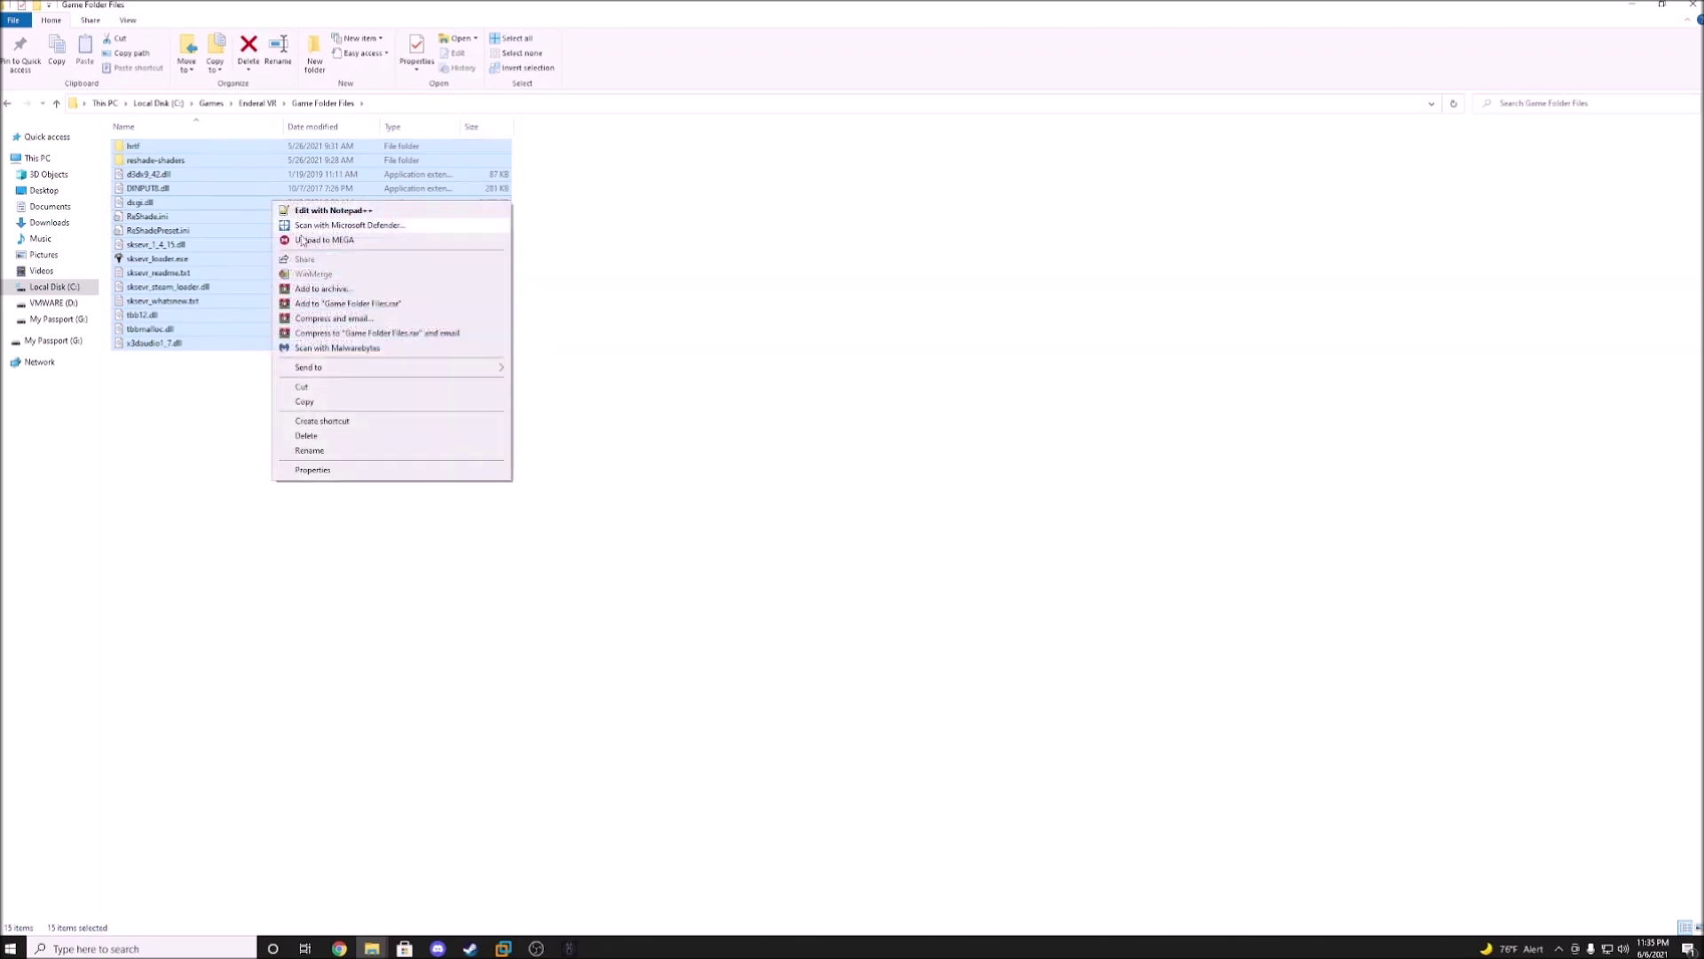
left_click(327, 404)
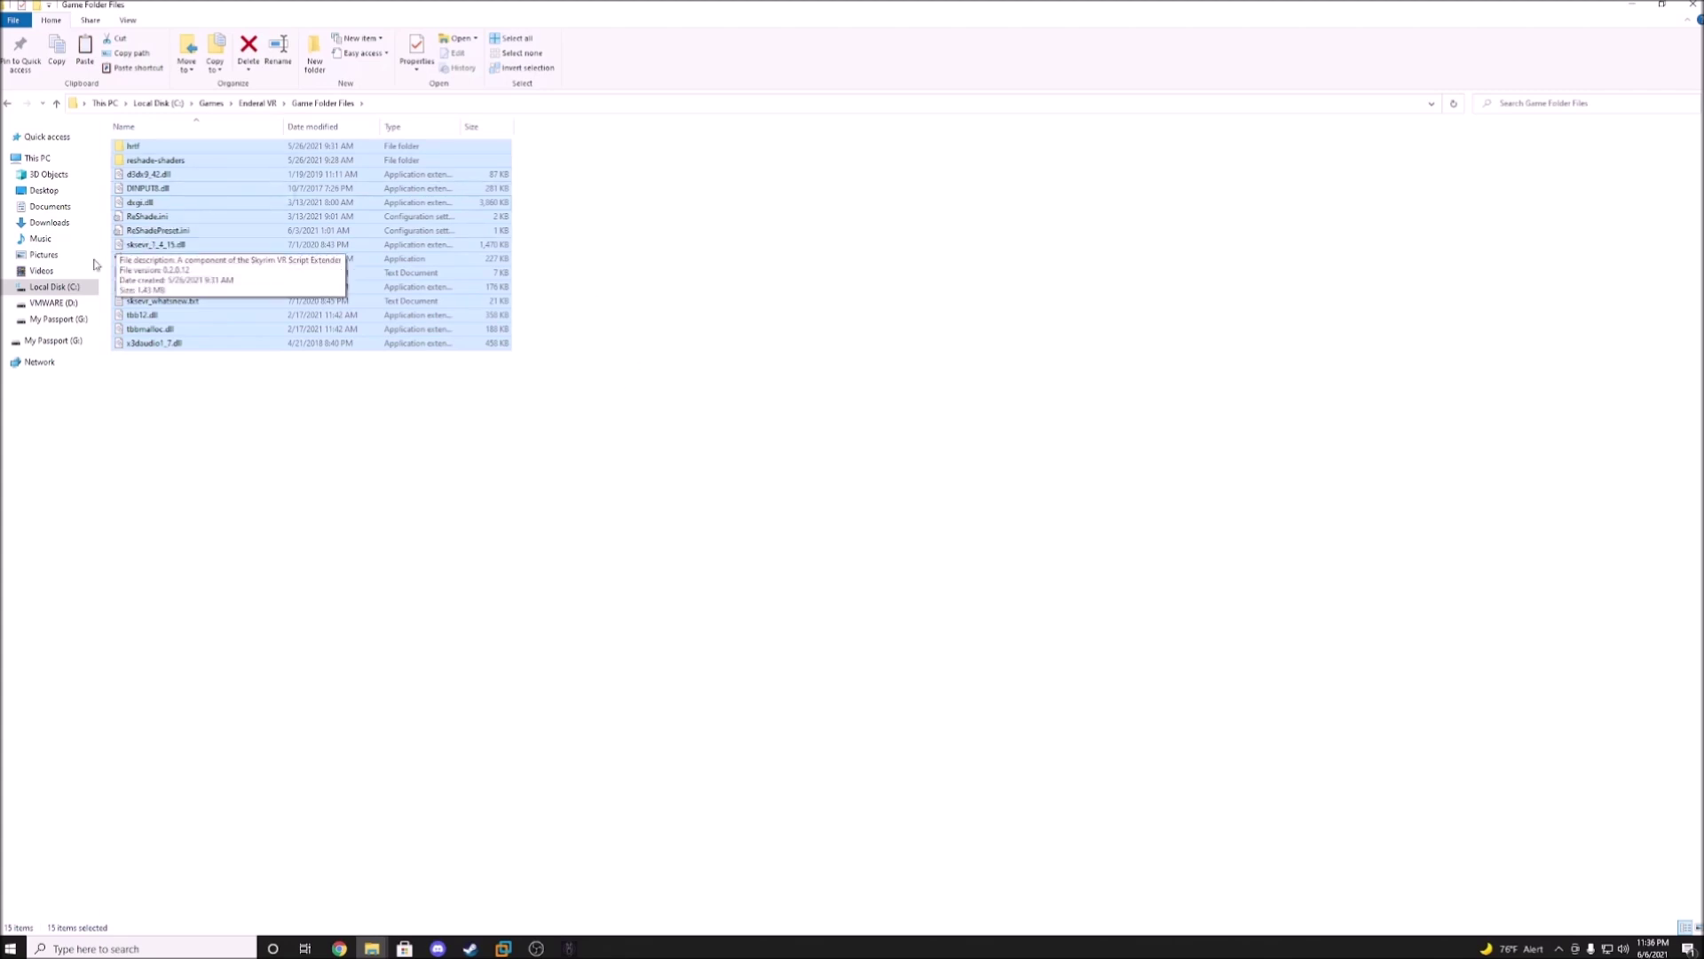
Step: Paste the copied files into C:\Program Files (x86)\Steam\steamapps\common\SkyrimVR
left_click(55, 291)
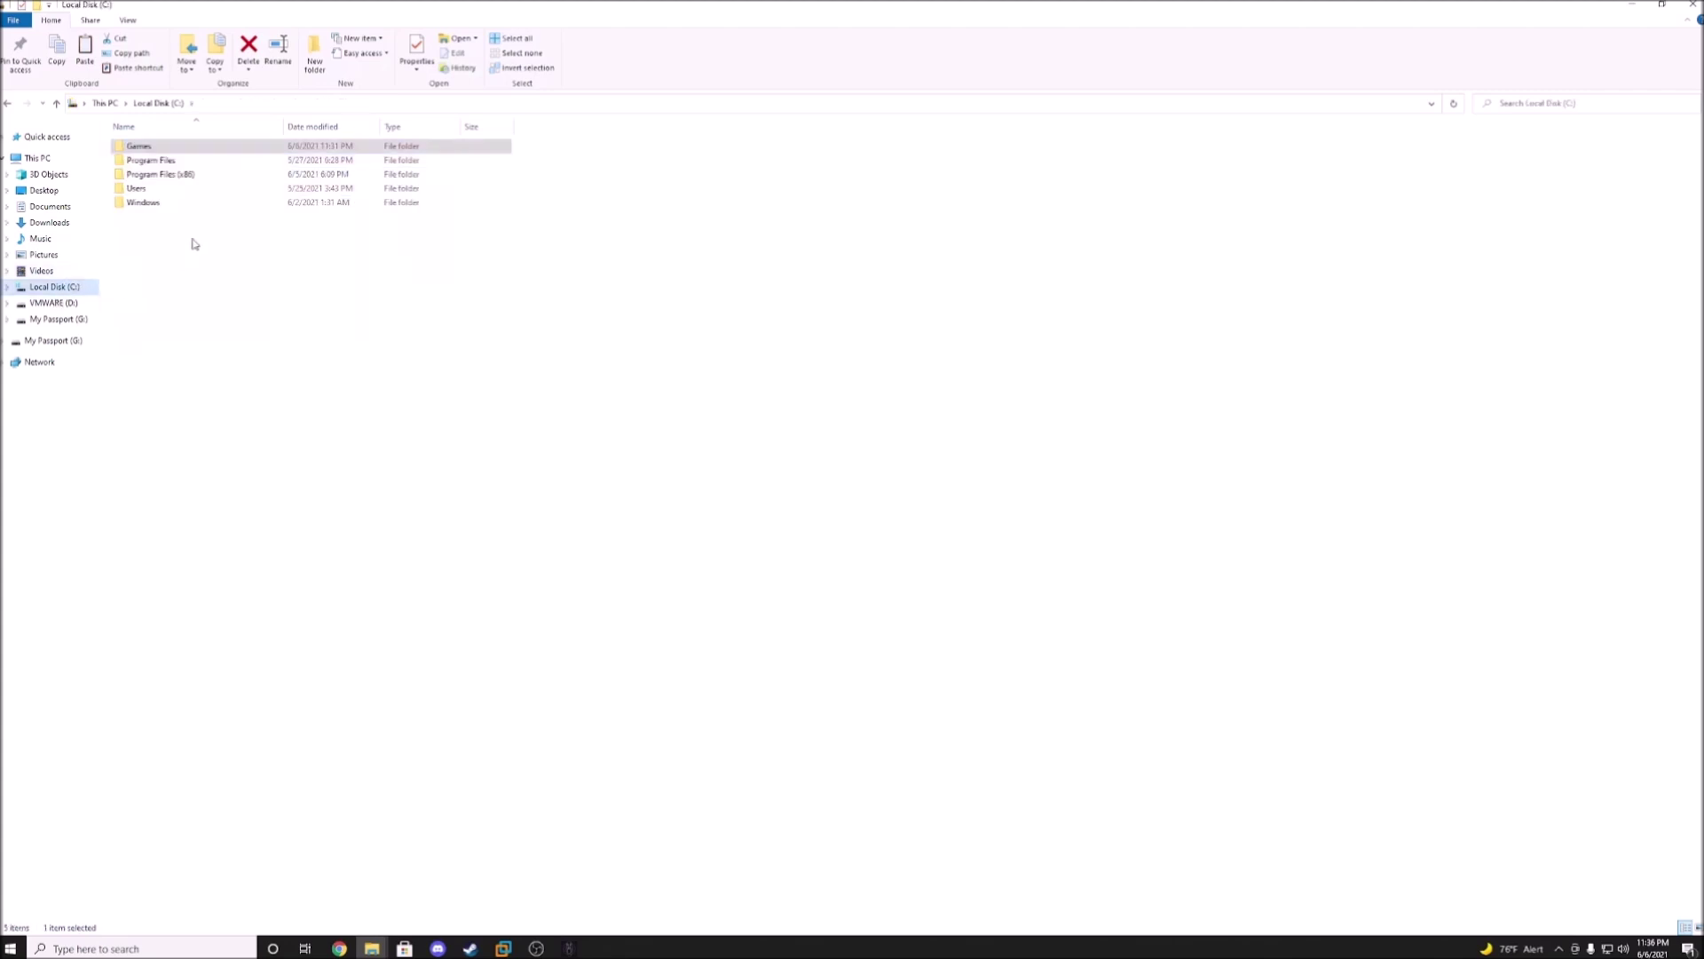
double_click(220, 177)
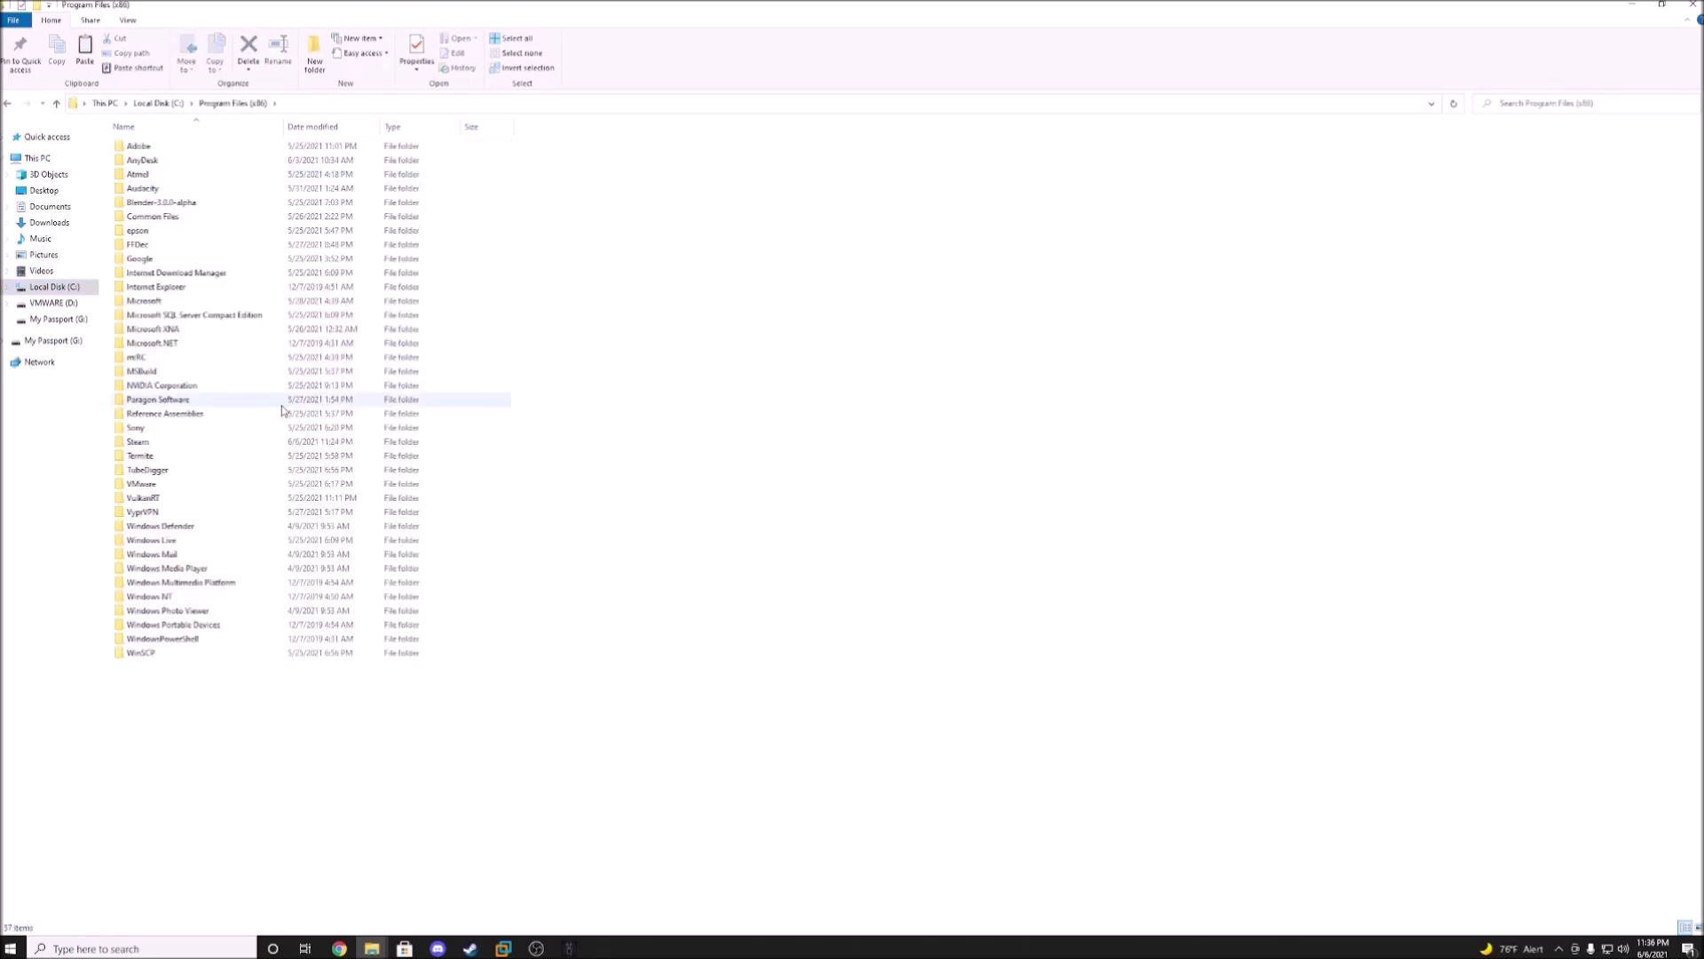
double_click(168, 443)
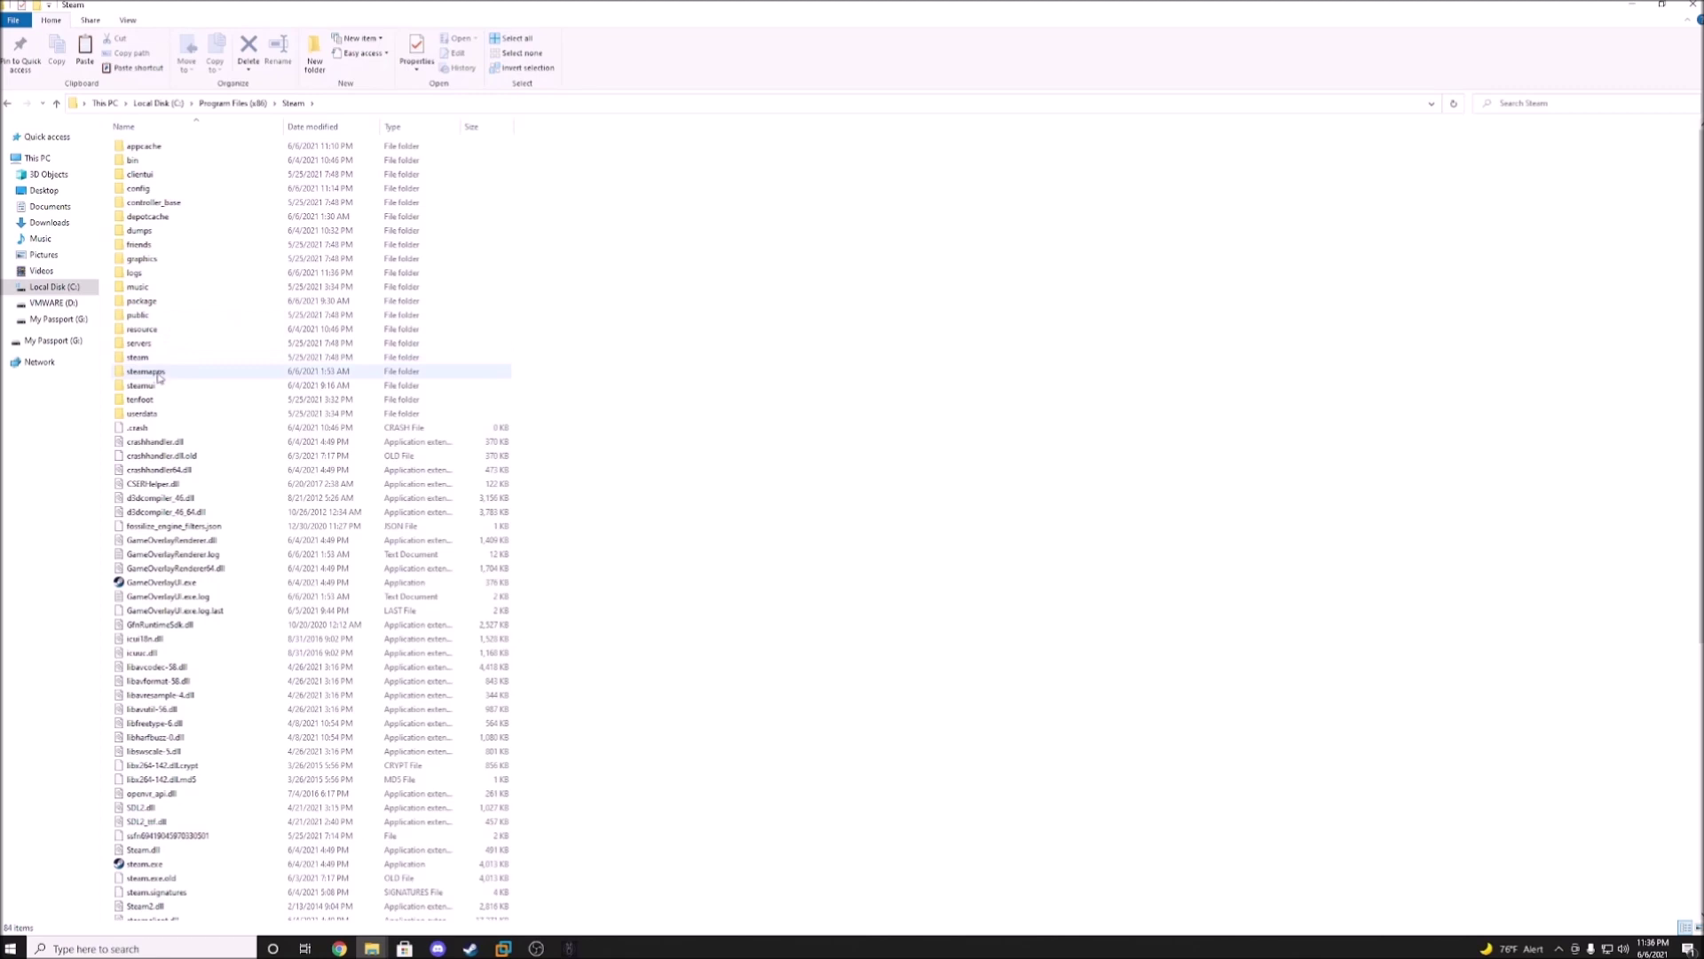
double_click(158, 375)
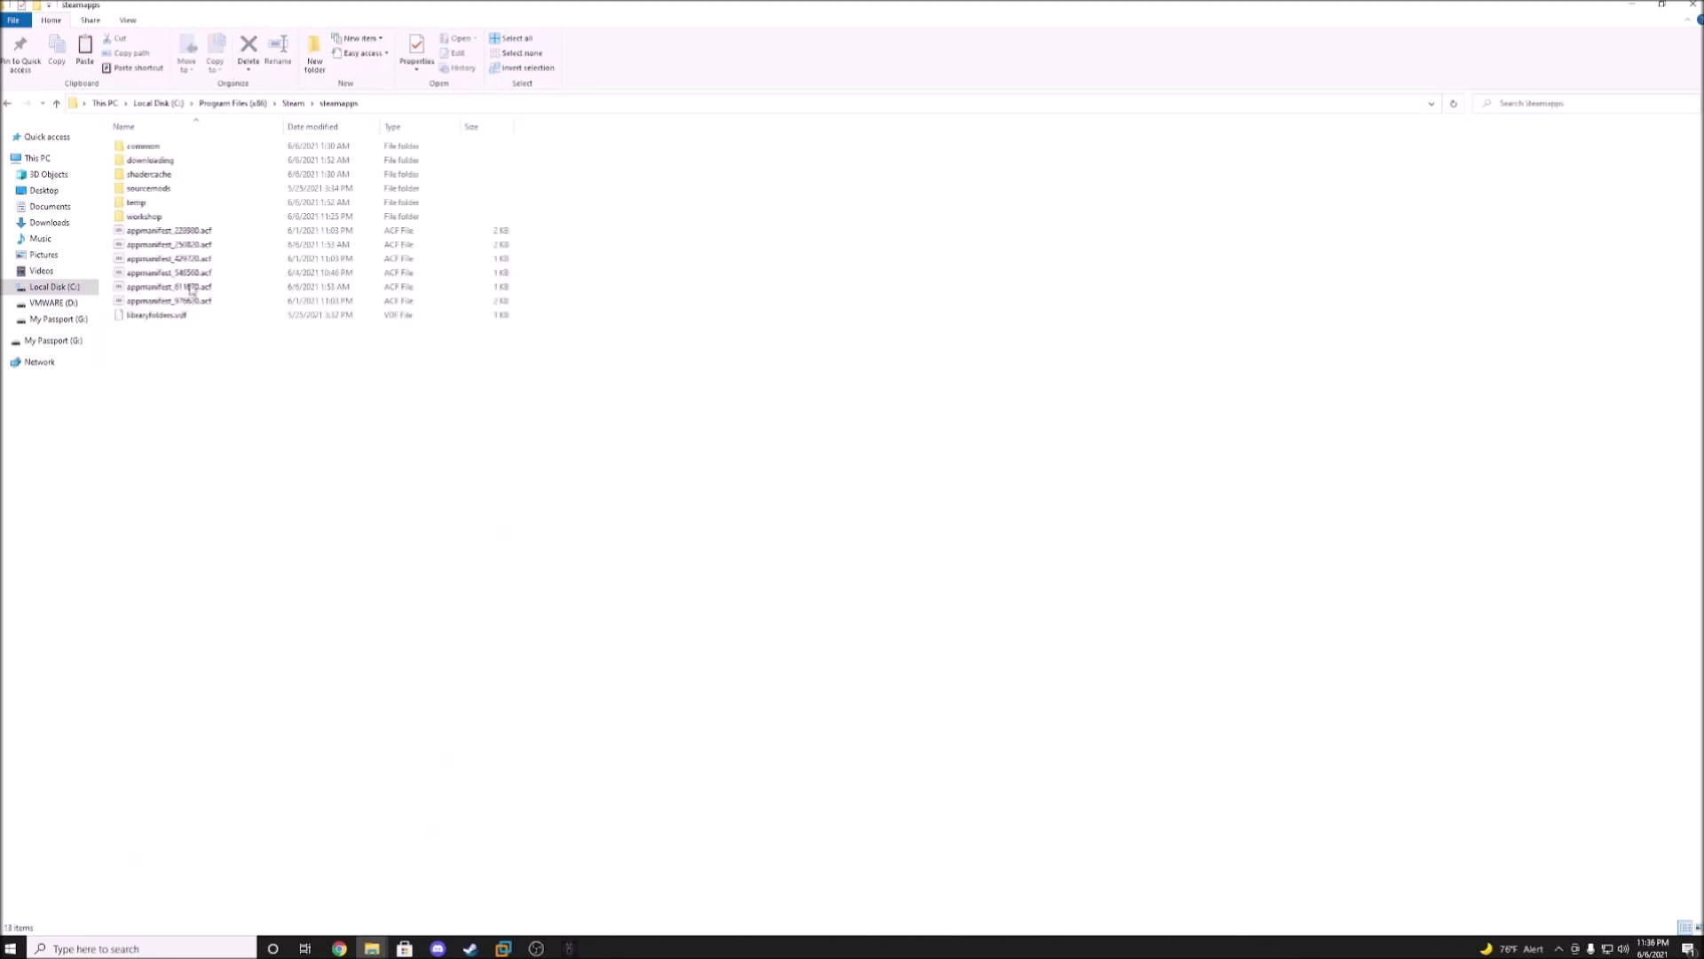
double_click(183, 147)
double_click(156, 189)
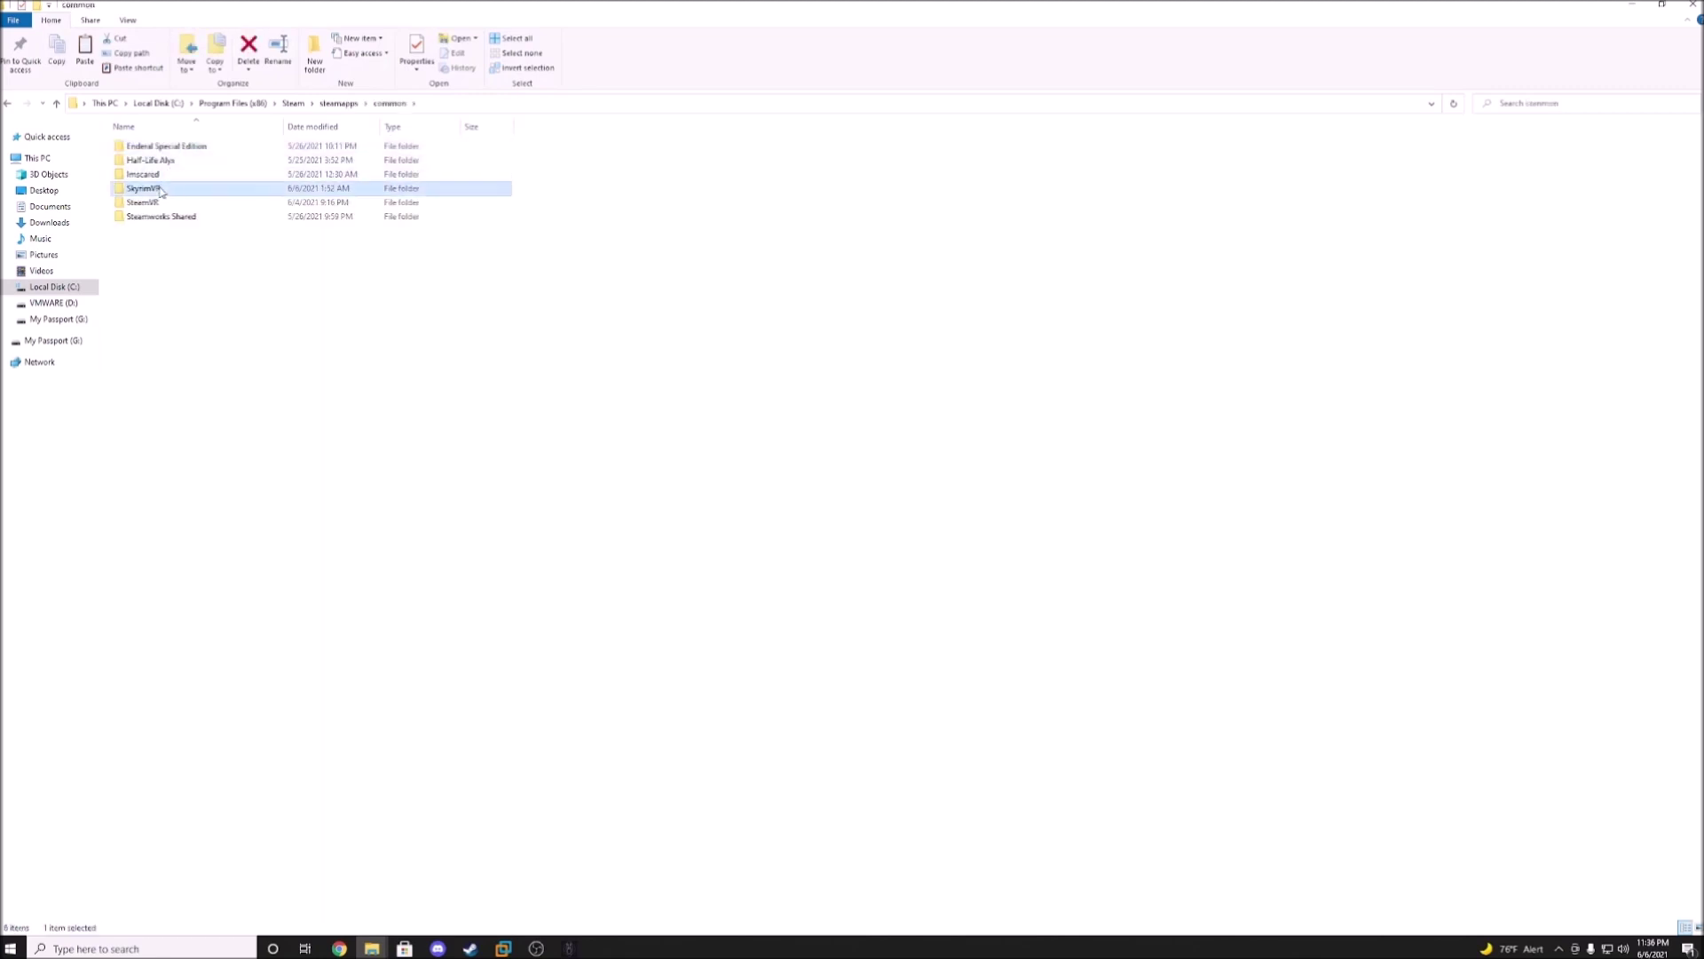
right_click(284, 347)
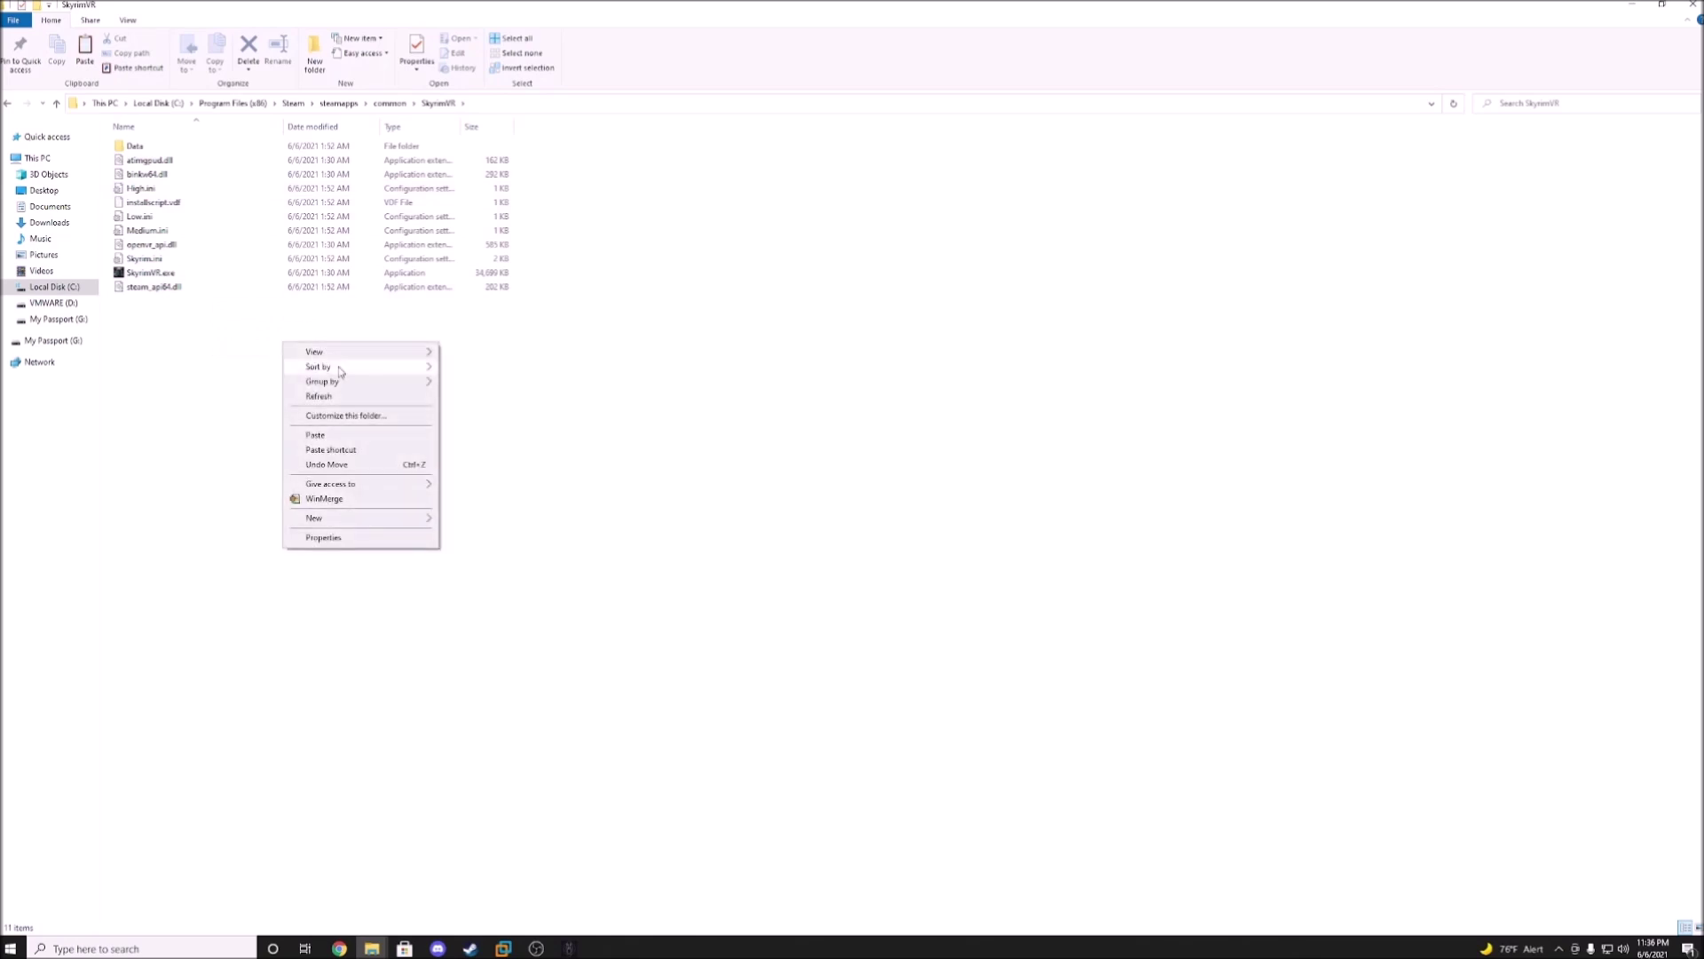
left_click(340, 439)
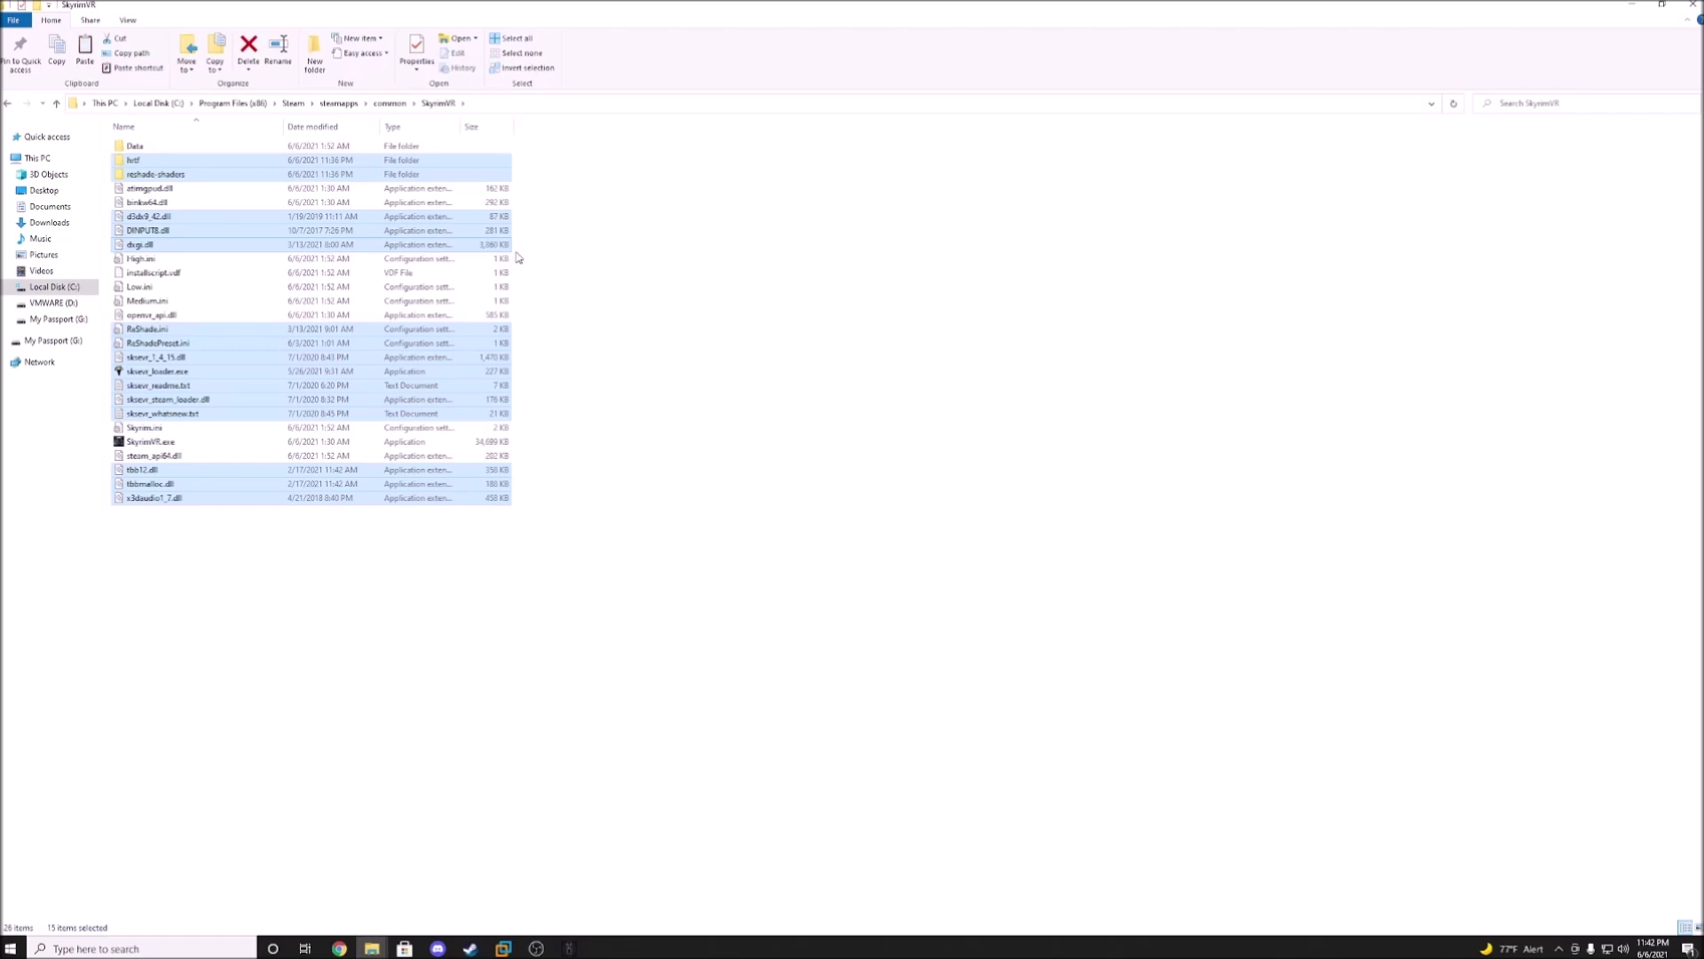
Step: Launch ModOrganizer.exe from C:\Games\Enderal VR and look through the mod list down to its end
left_click(53, 288)
double_click(171, 146)
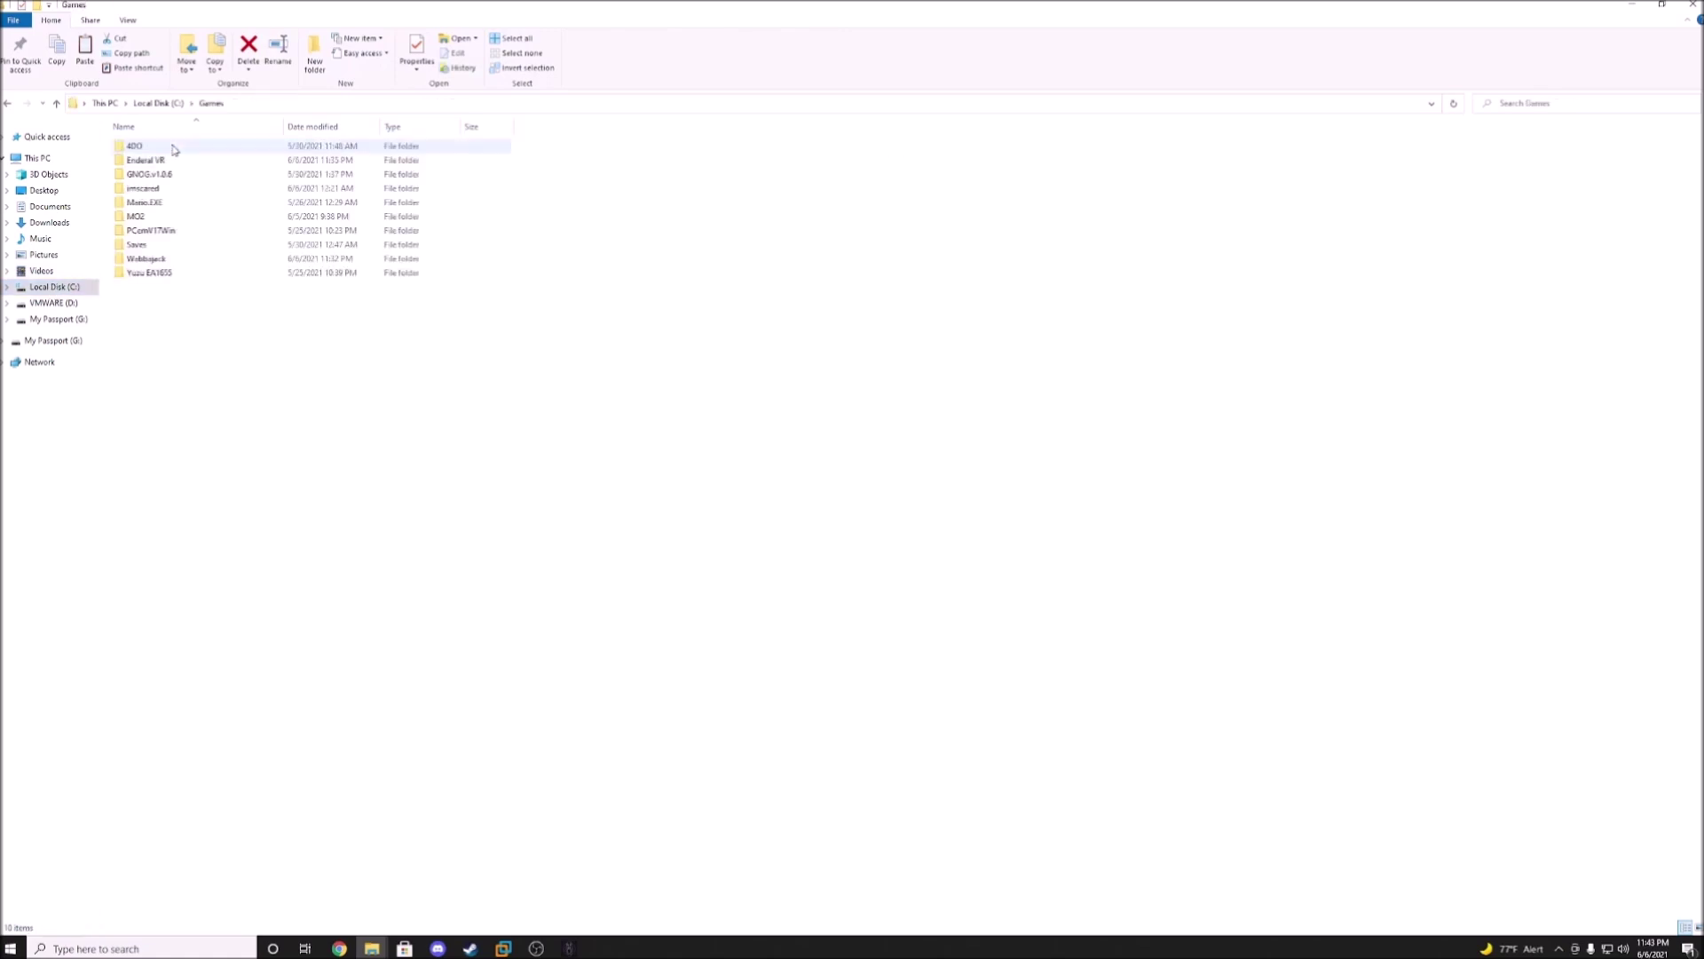
double_click(186, 162)
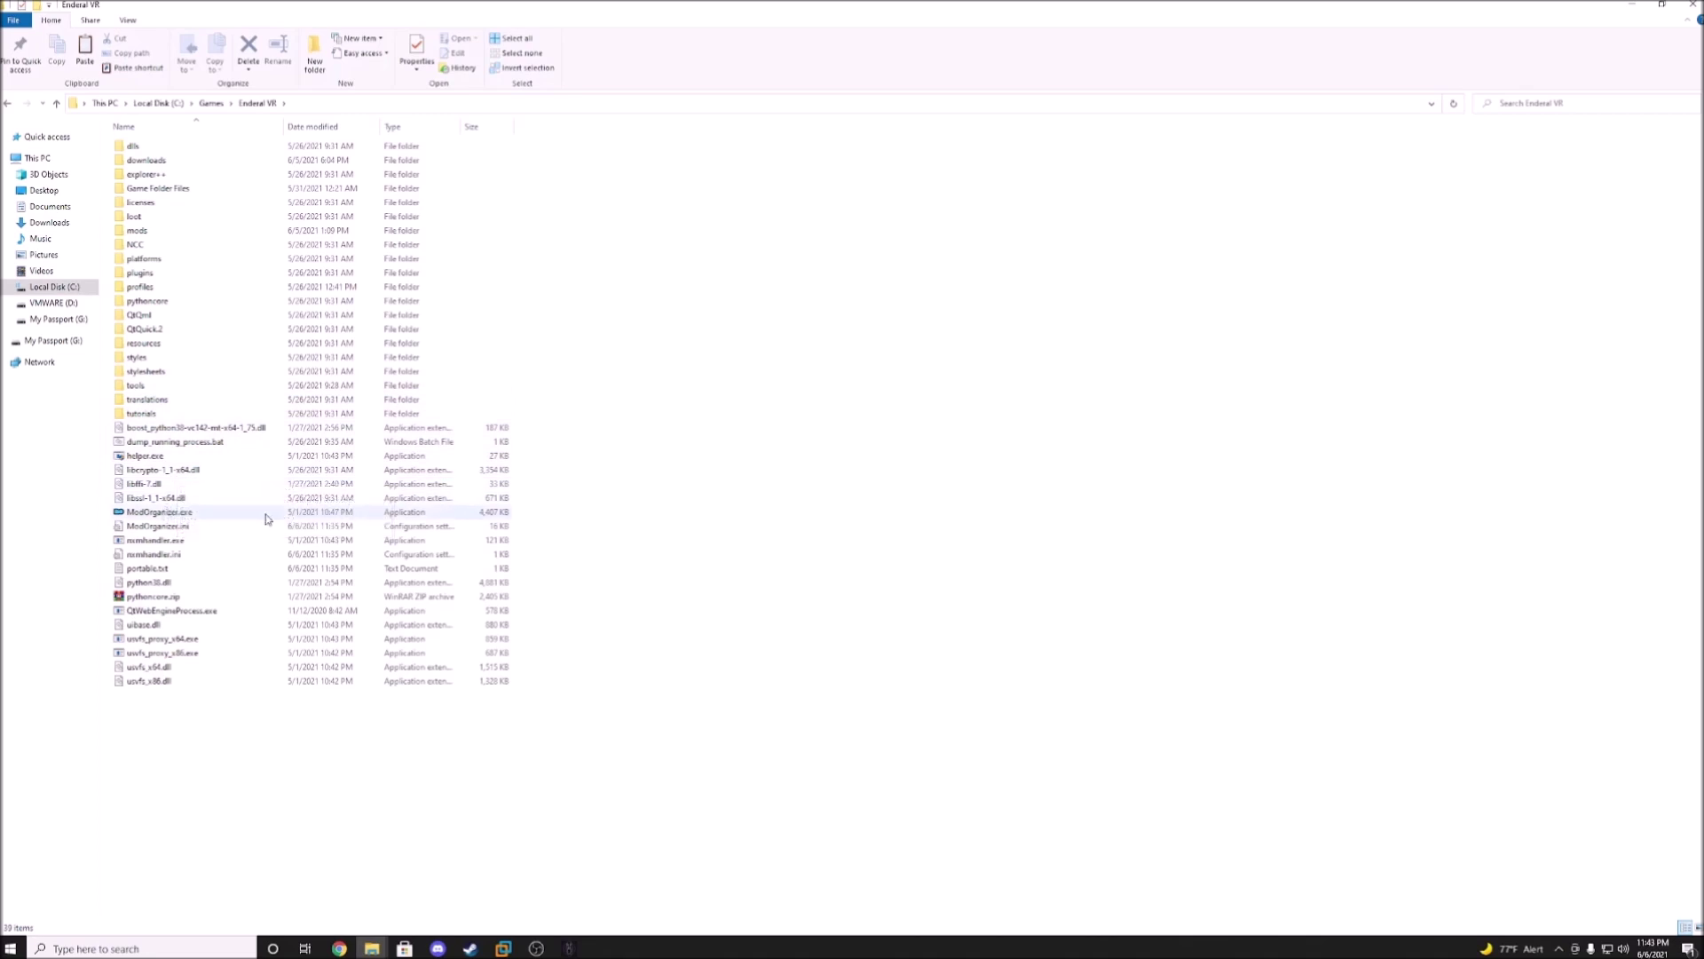
left_click(212, 513)
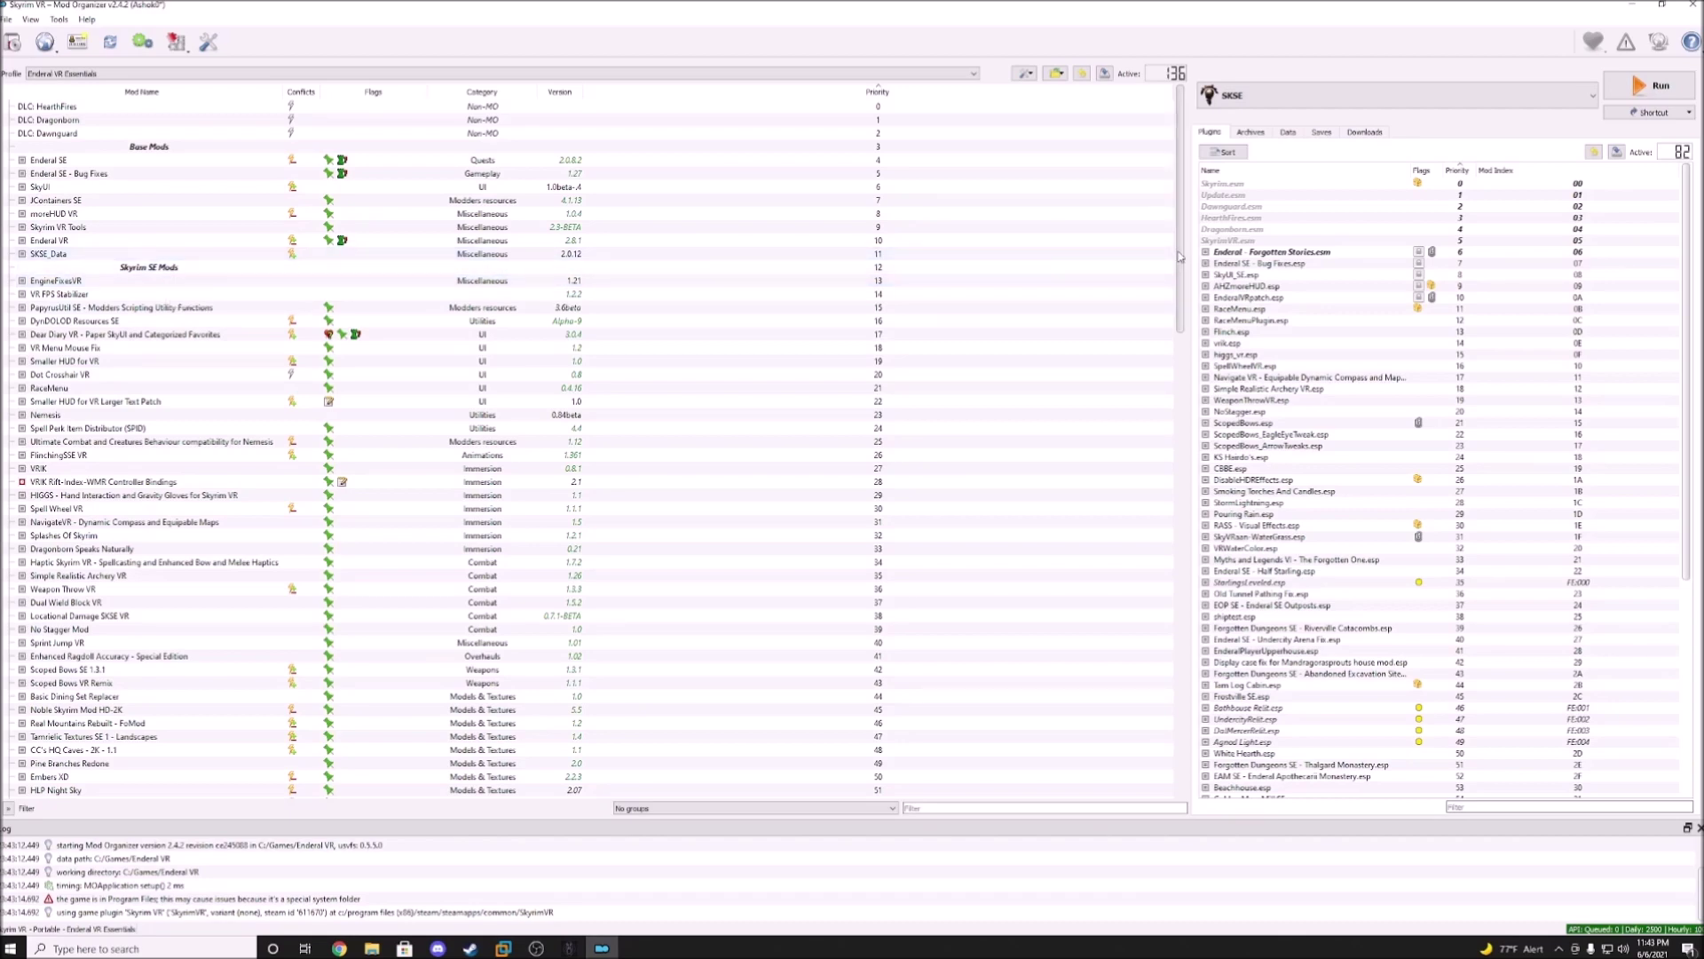
left_click_drag(1178, 257, 1143, 602)
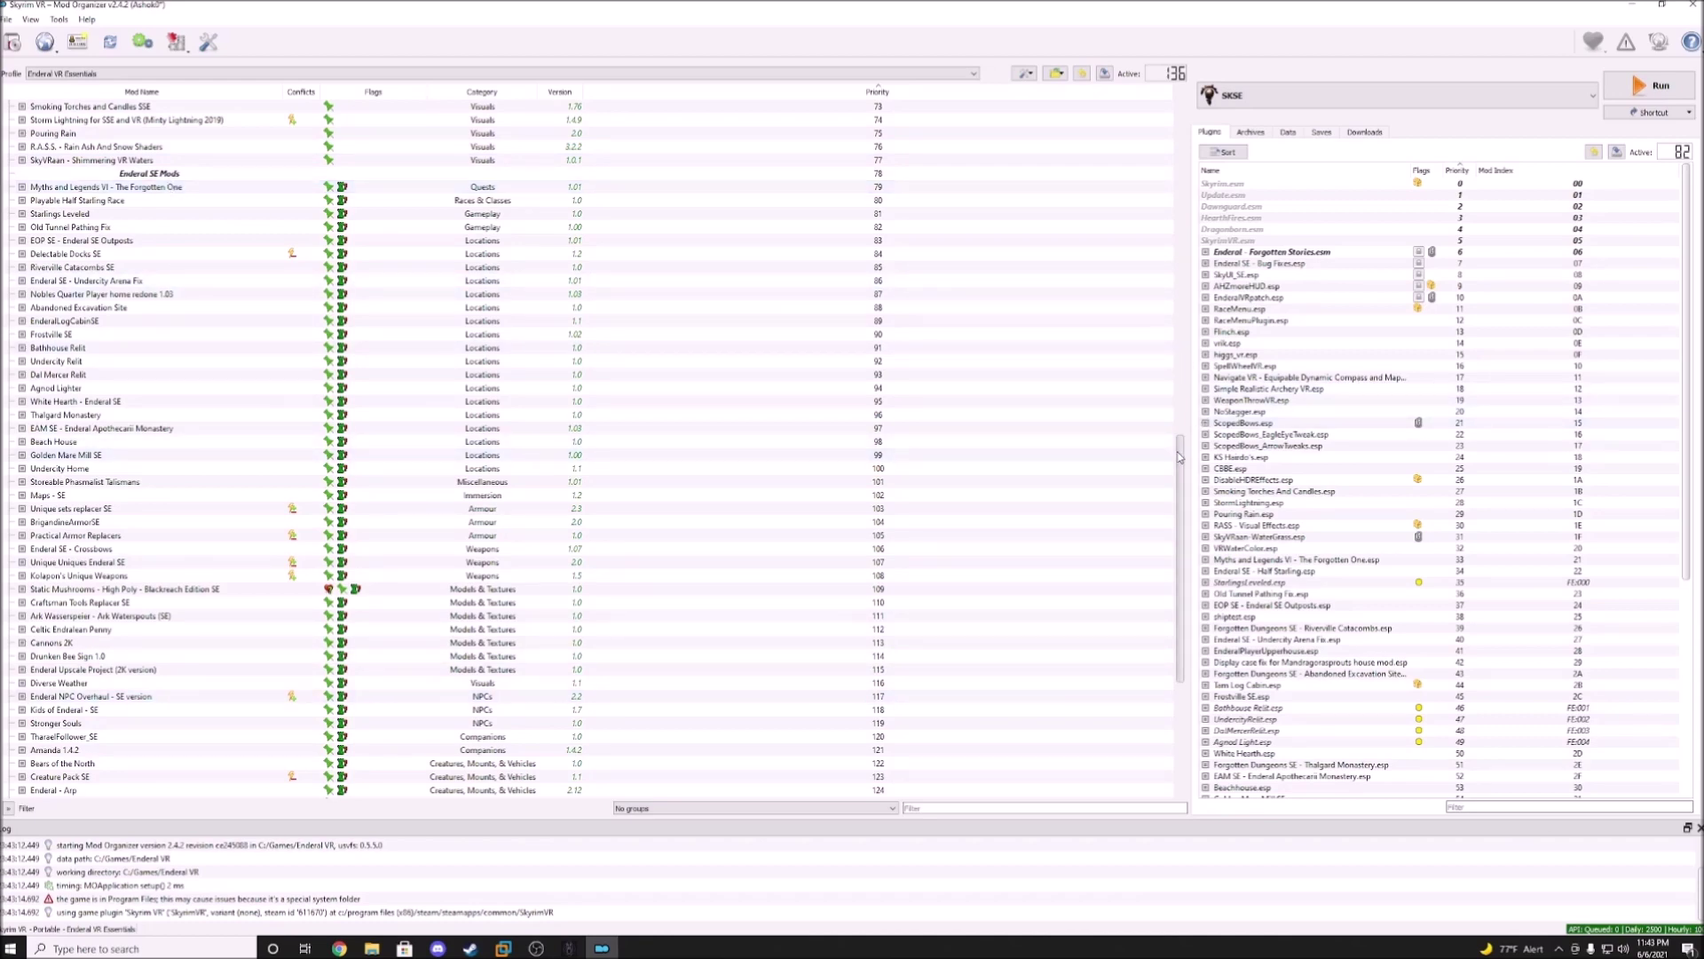
left_click_drag(1172, 452, 1174, 624)
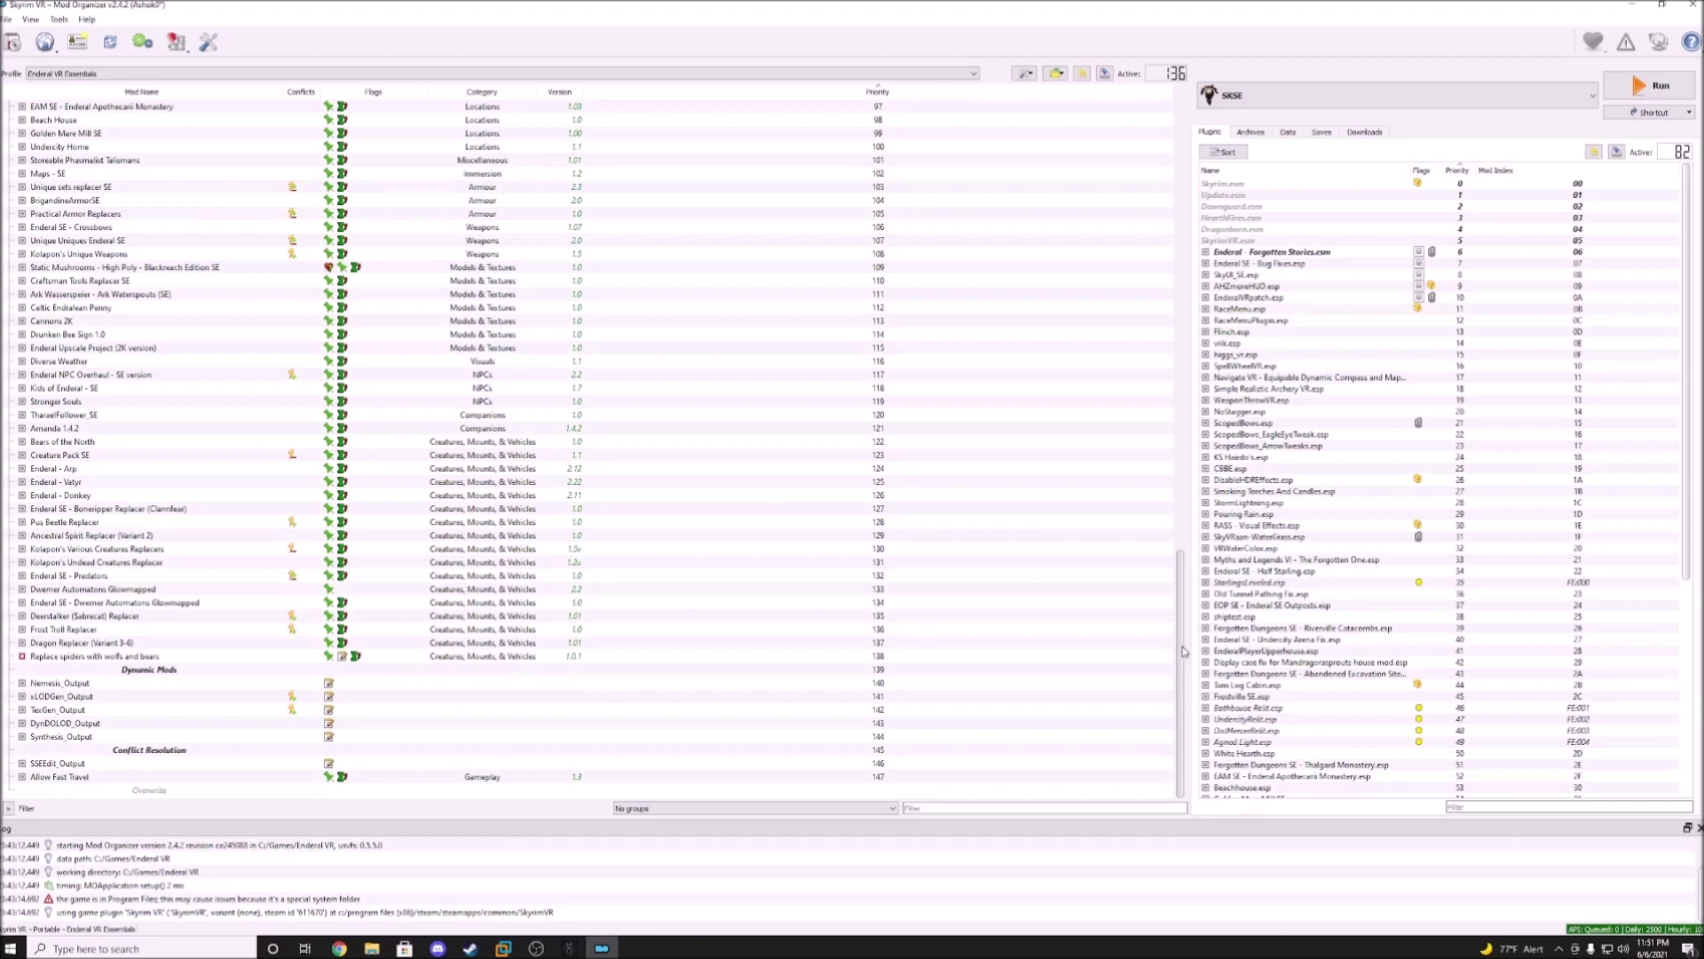
Step: Open the profile's game INI files in the INI Editor, view skyrimprefs.ini as well, and close the editor without saving
left_click(57, 21)
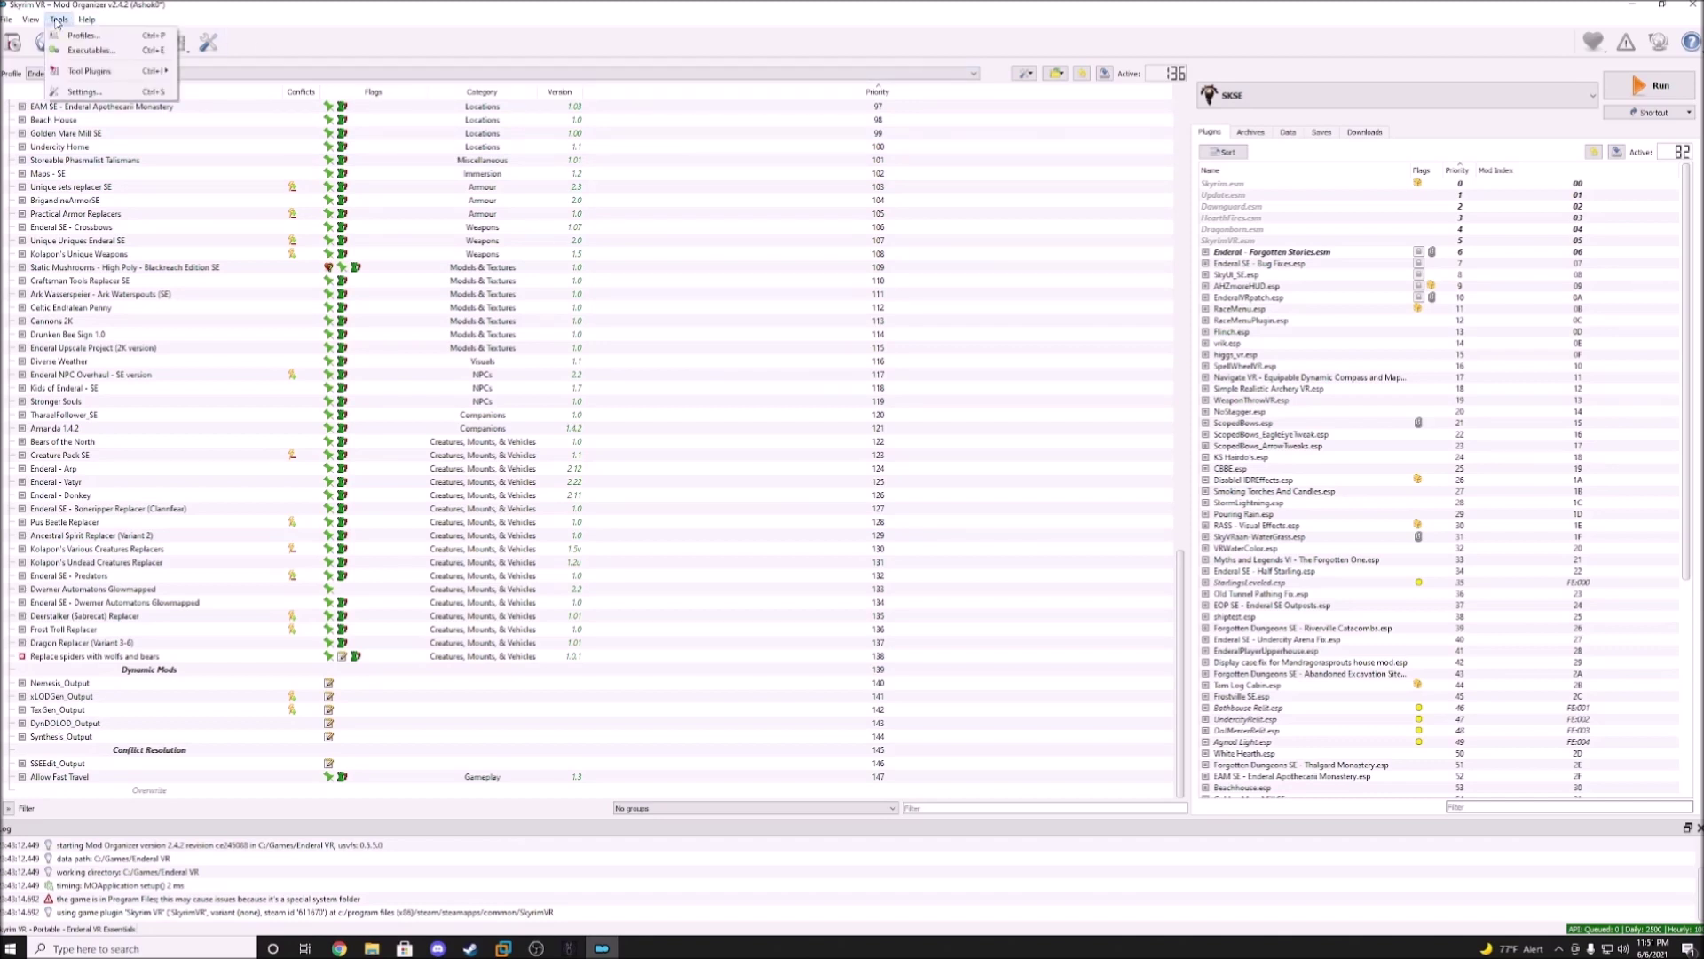
mouse_move(73, 76)
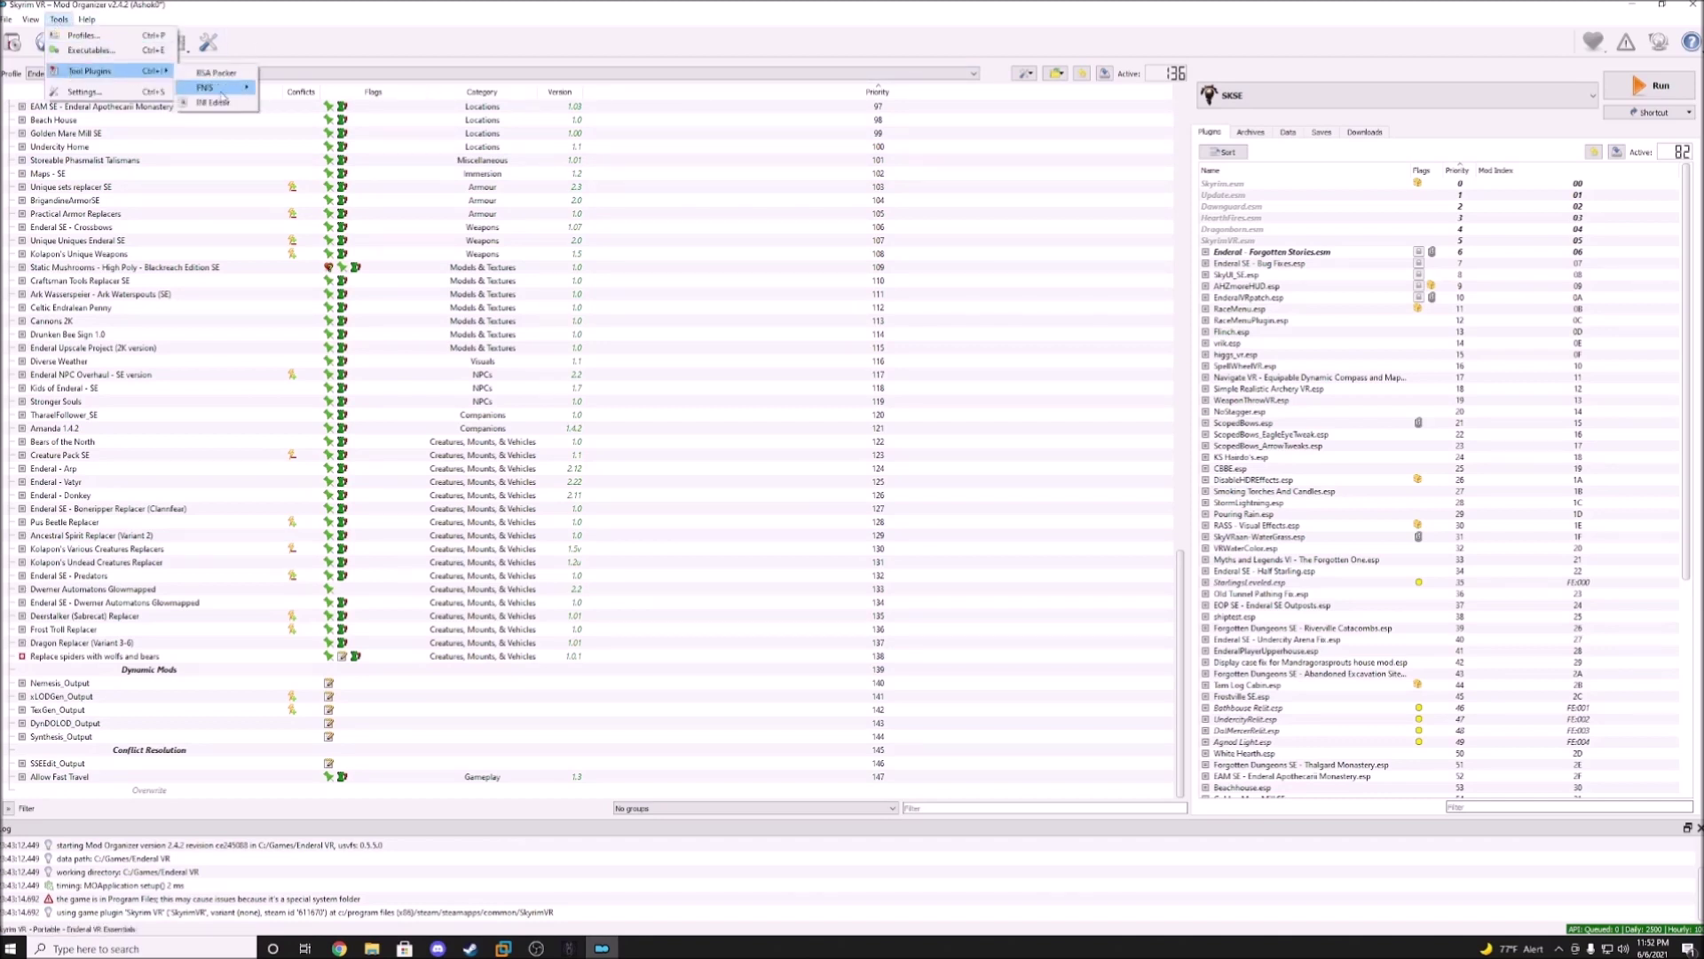
left_click(218, 103)
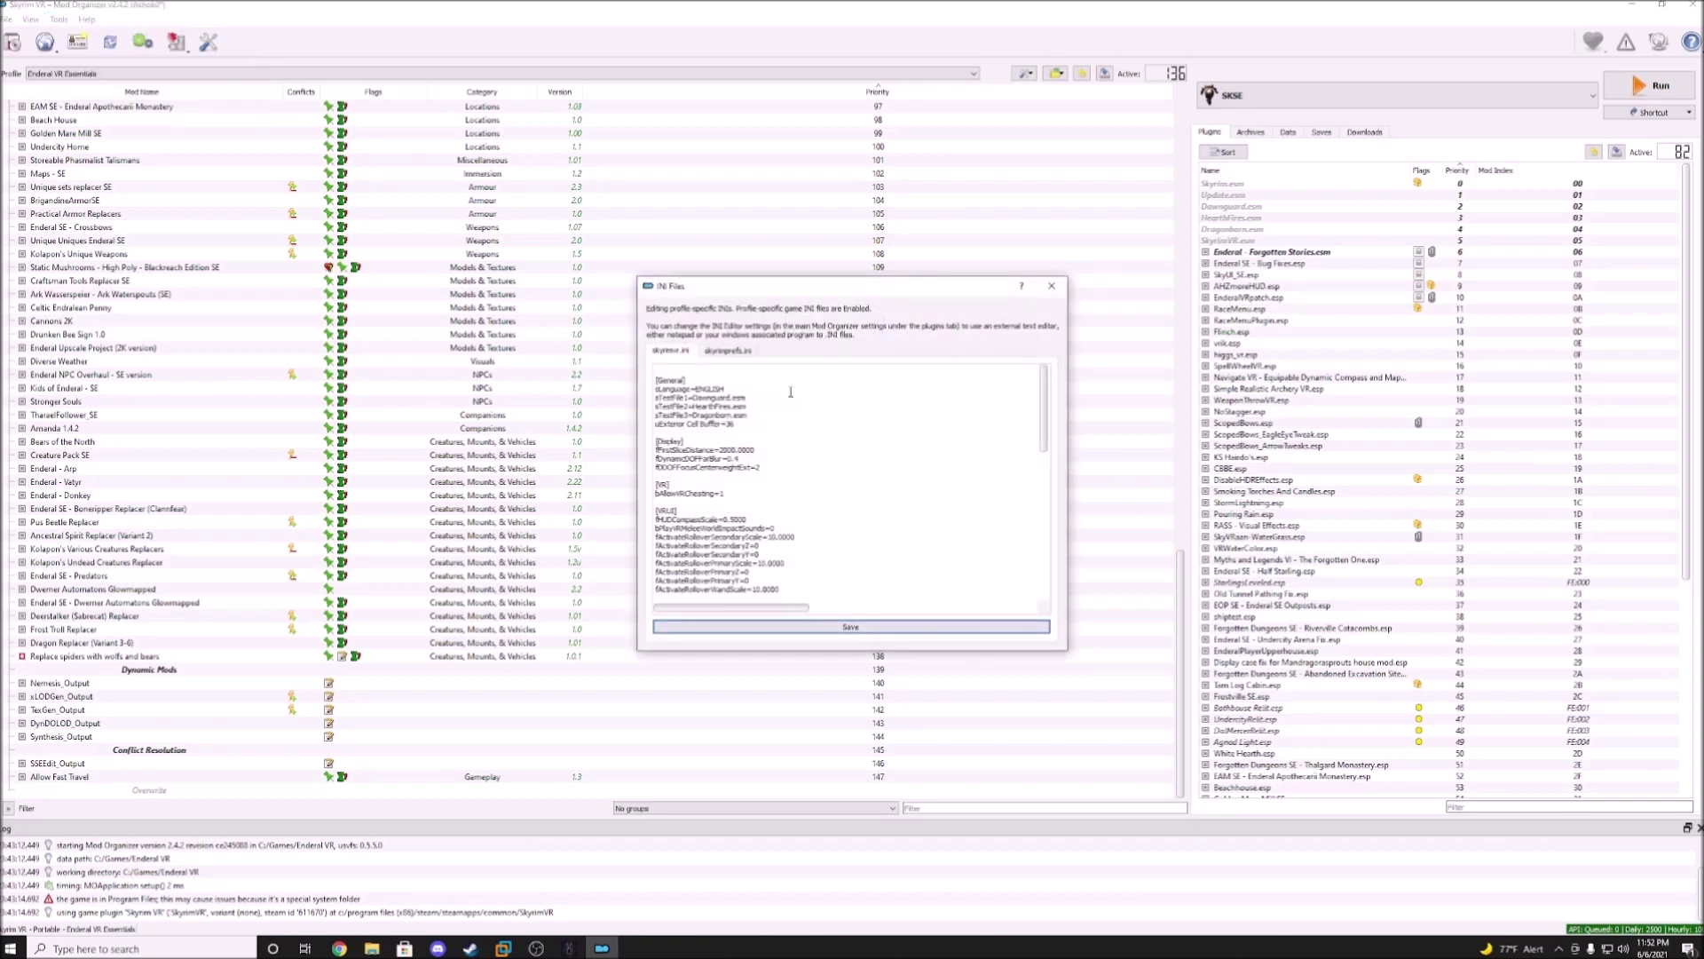
left_click(725, 352)
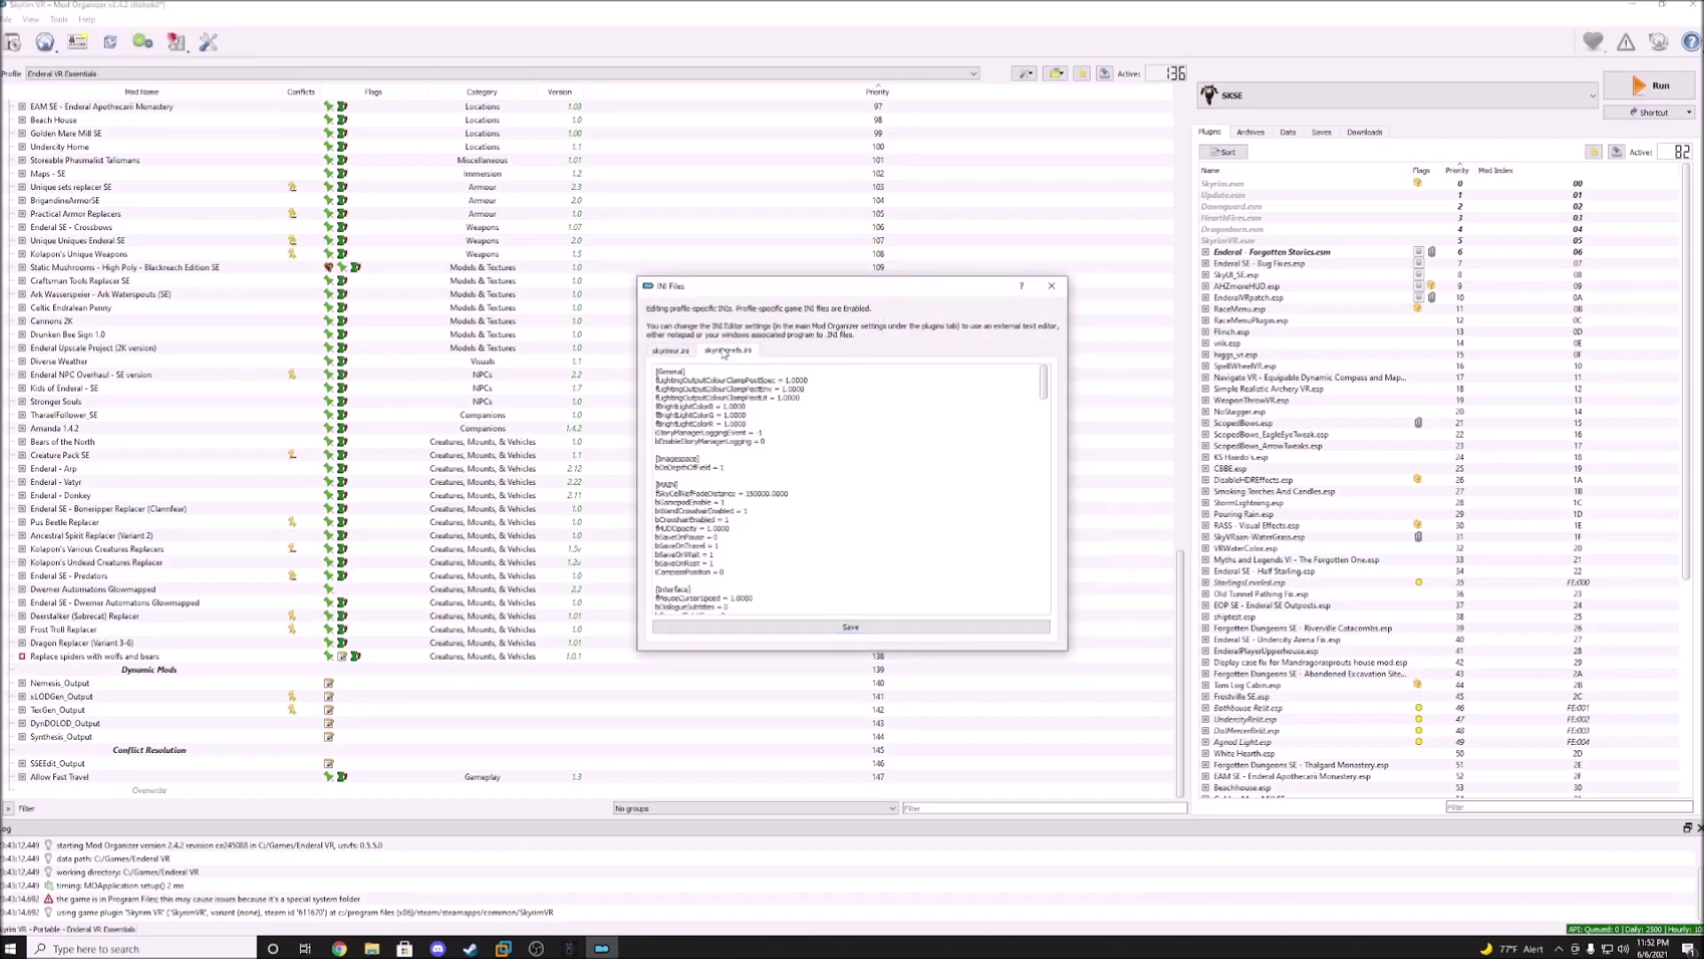
left_click(1049, 287)
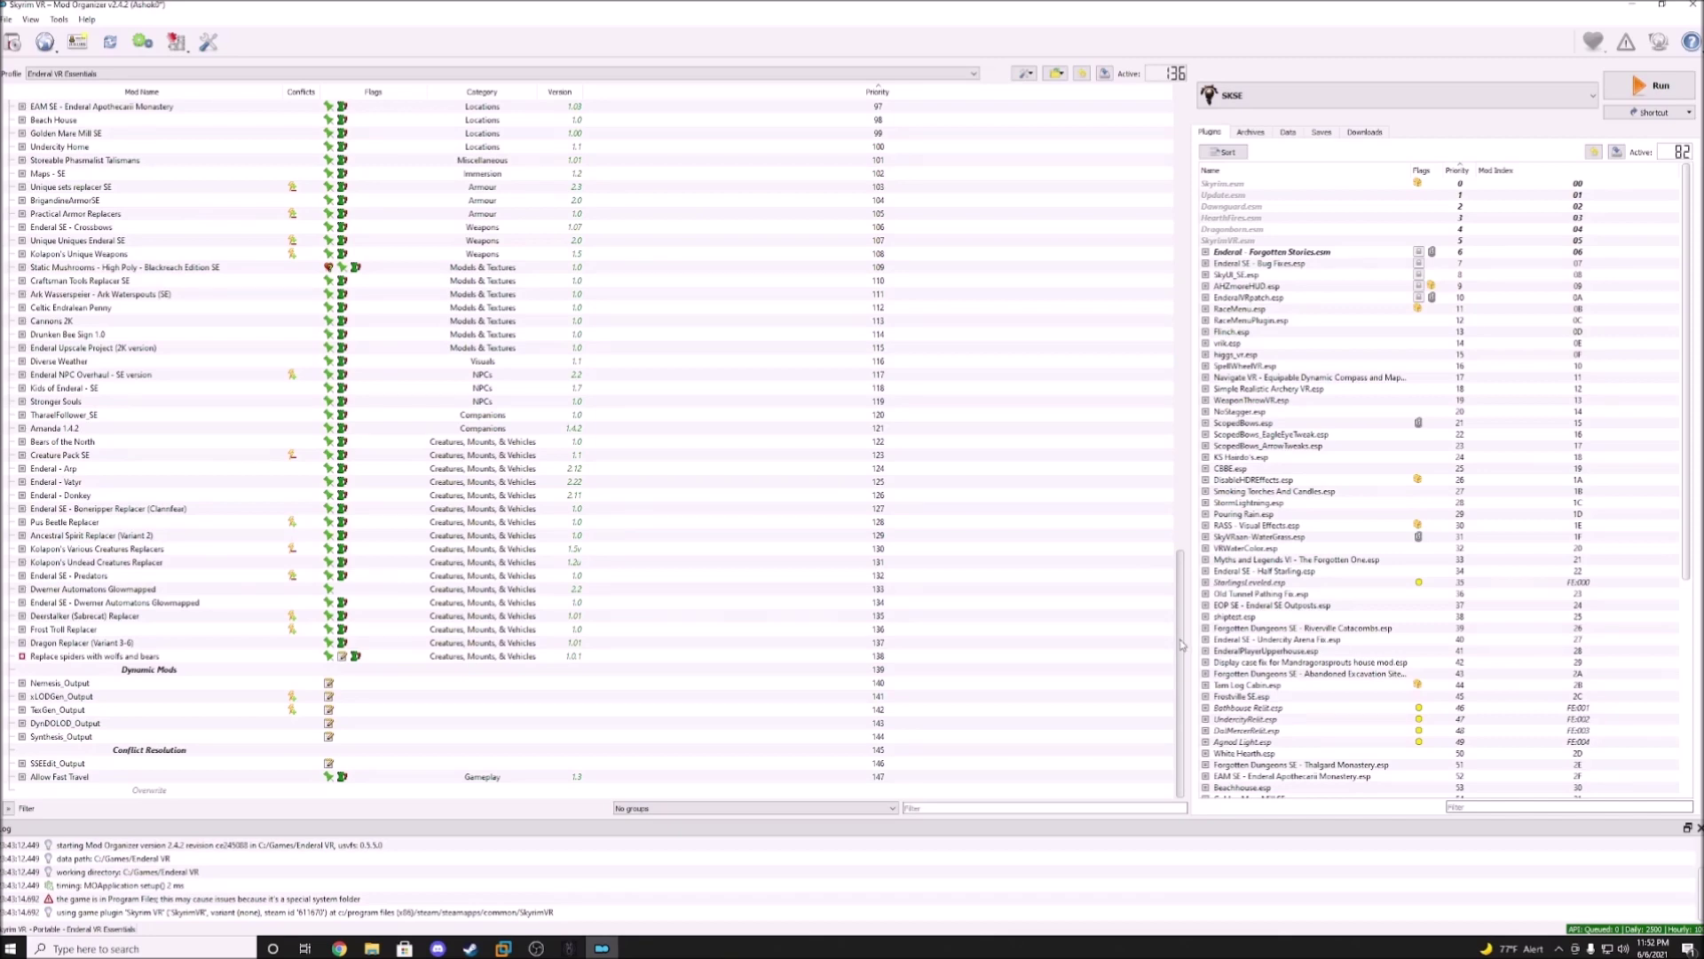
Step: Enable the optional mods High Poly Project and Replace spiders with wolfs and bears in the mod list
left_click_drag(1182, 645, 1190, 153)
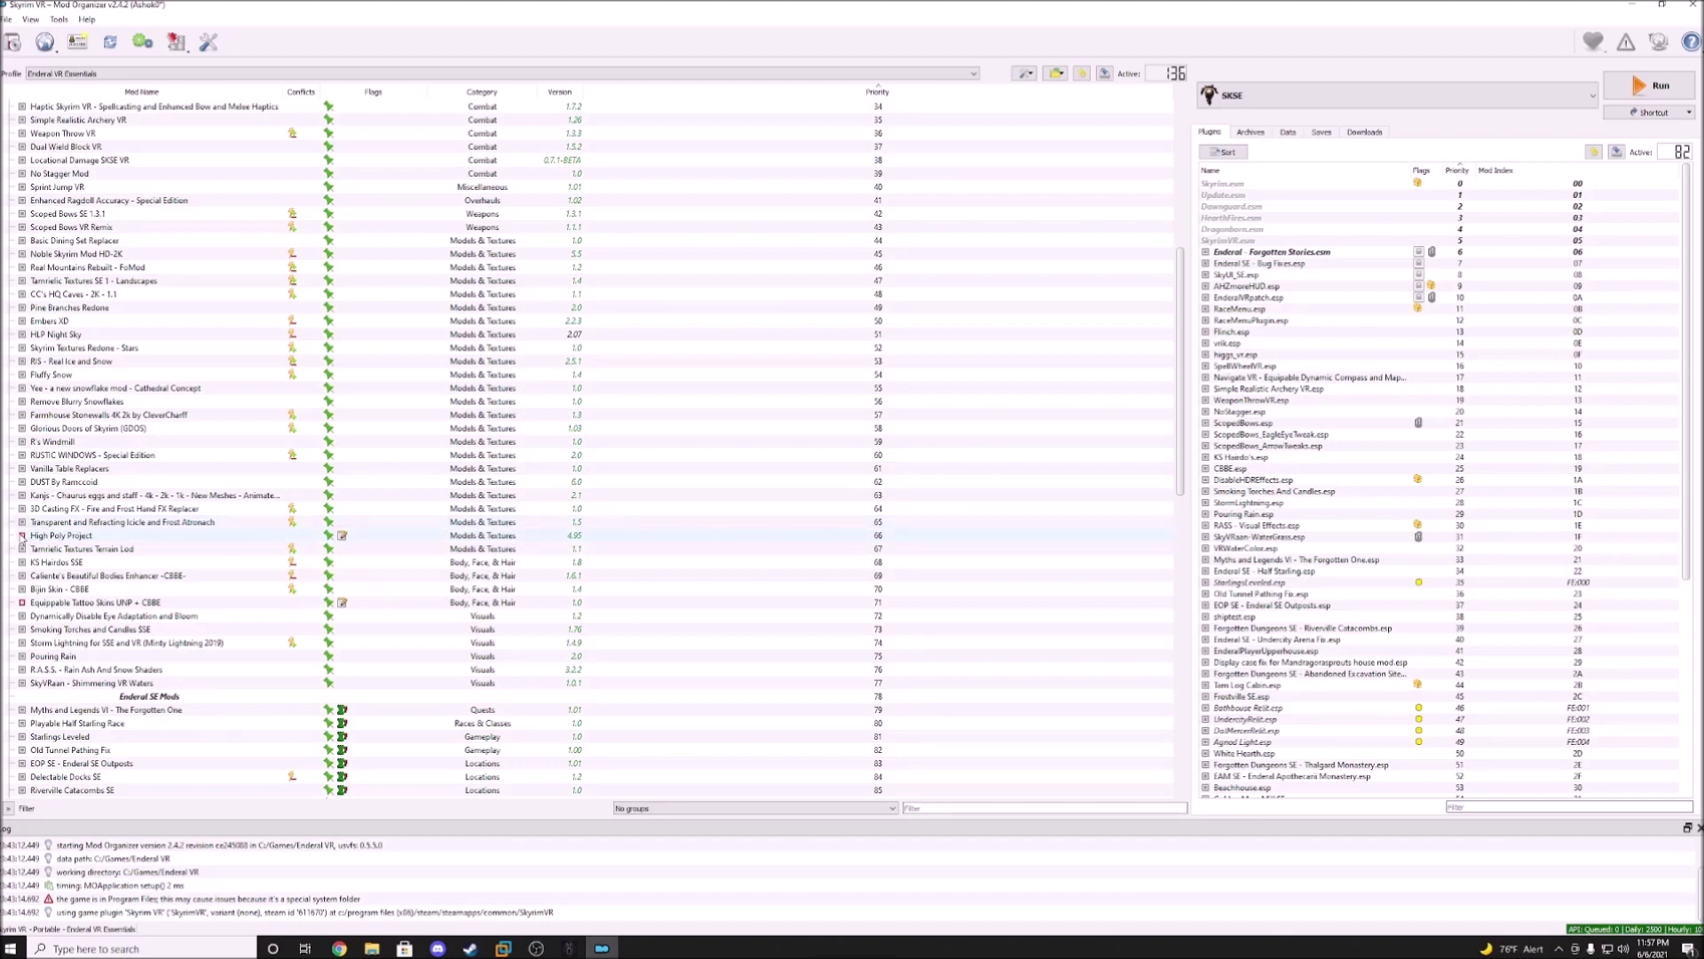
left_click(24, 536)
scroll(111, 536, "down", 1)
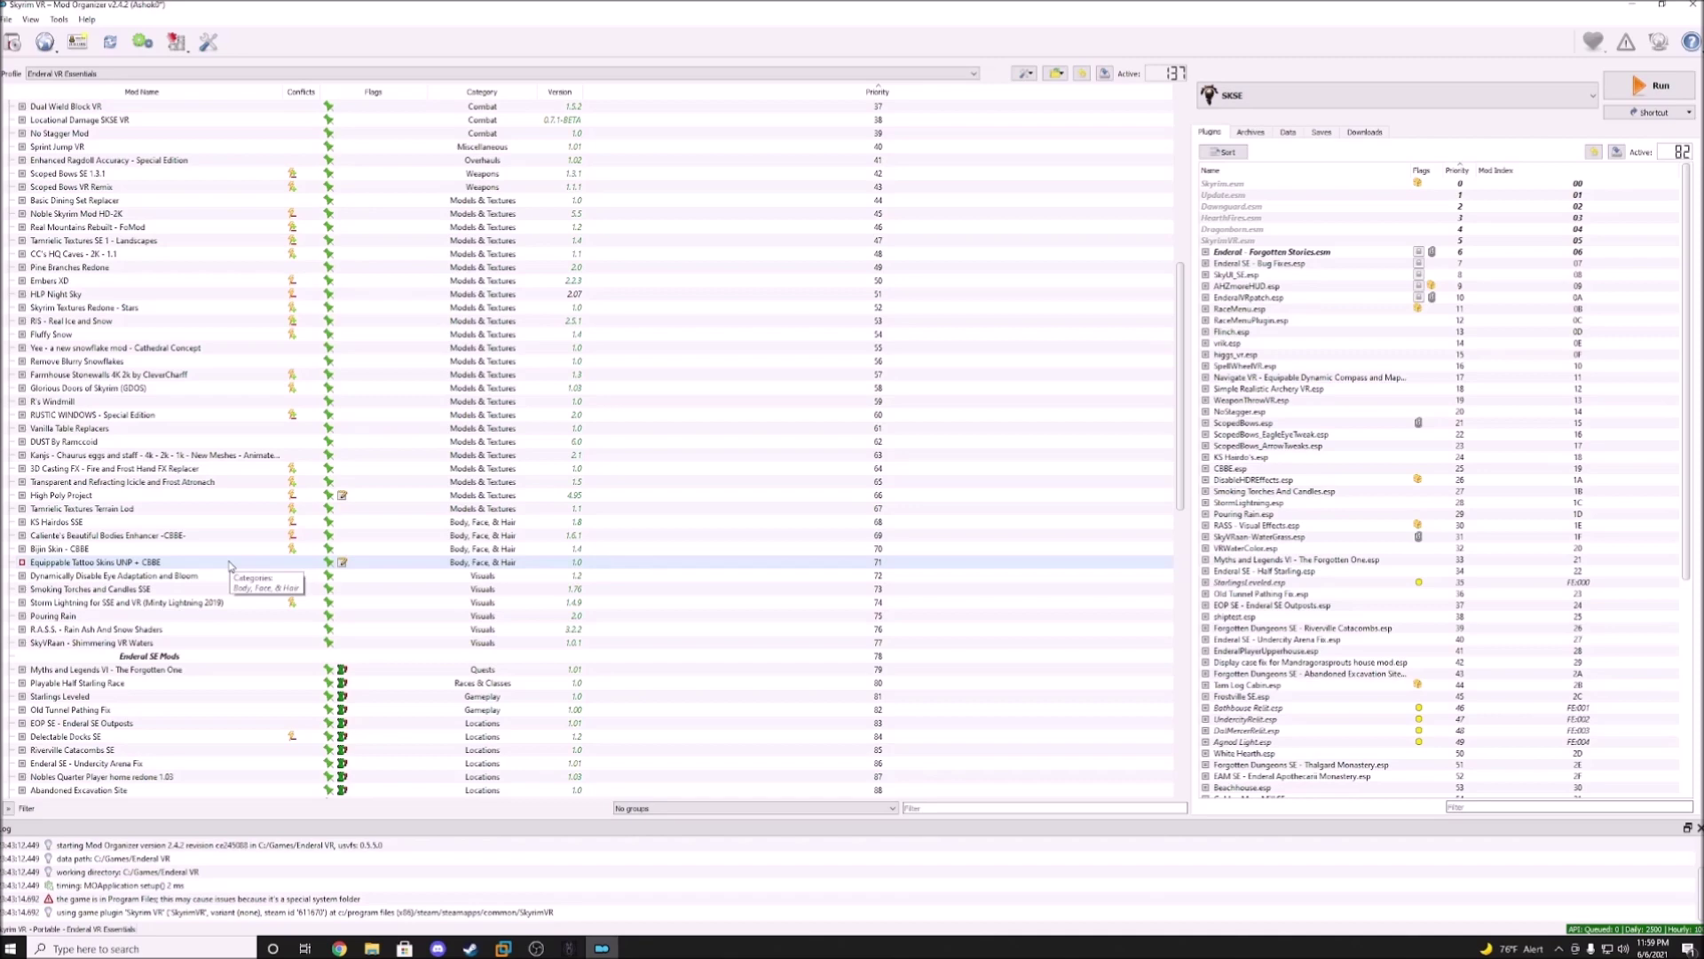
scroll(229, 565, "down", 19)
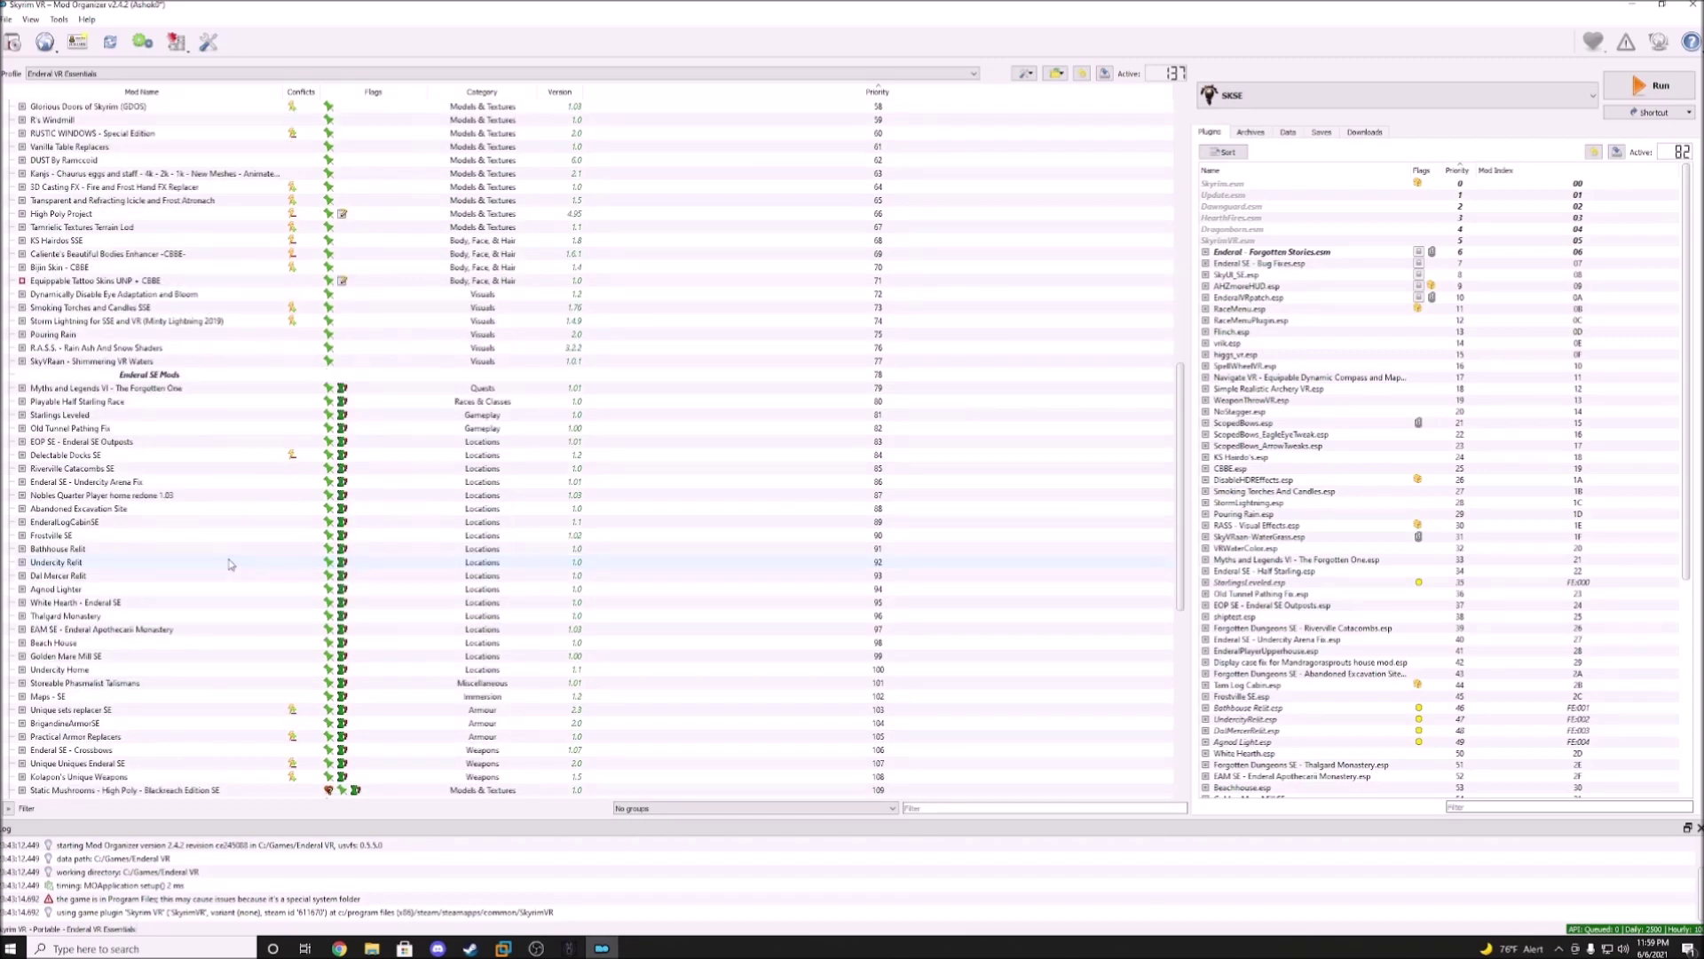
scroll(229, 565, "down", 1)
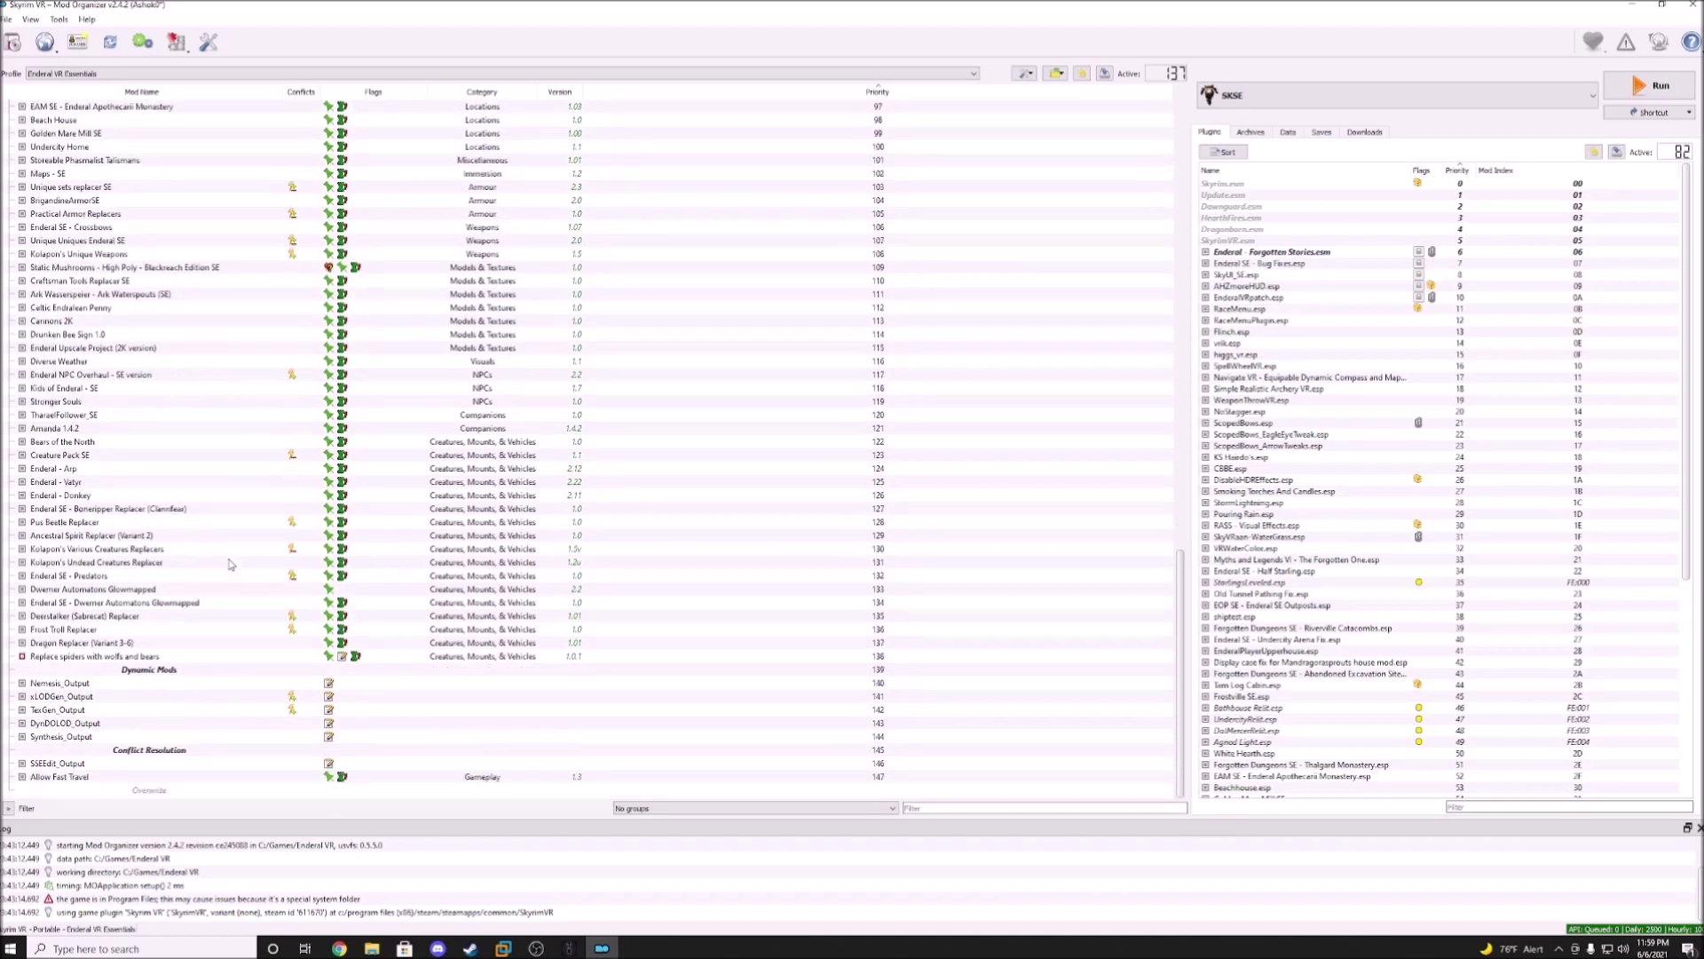
left_click(22, 657)
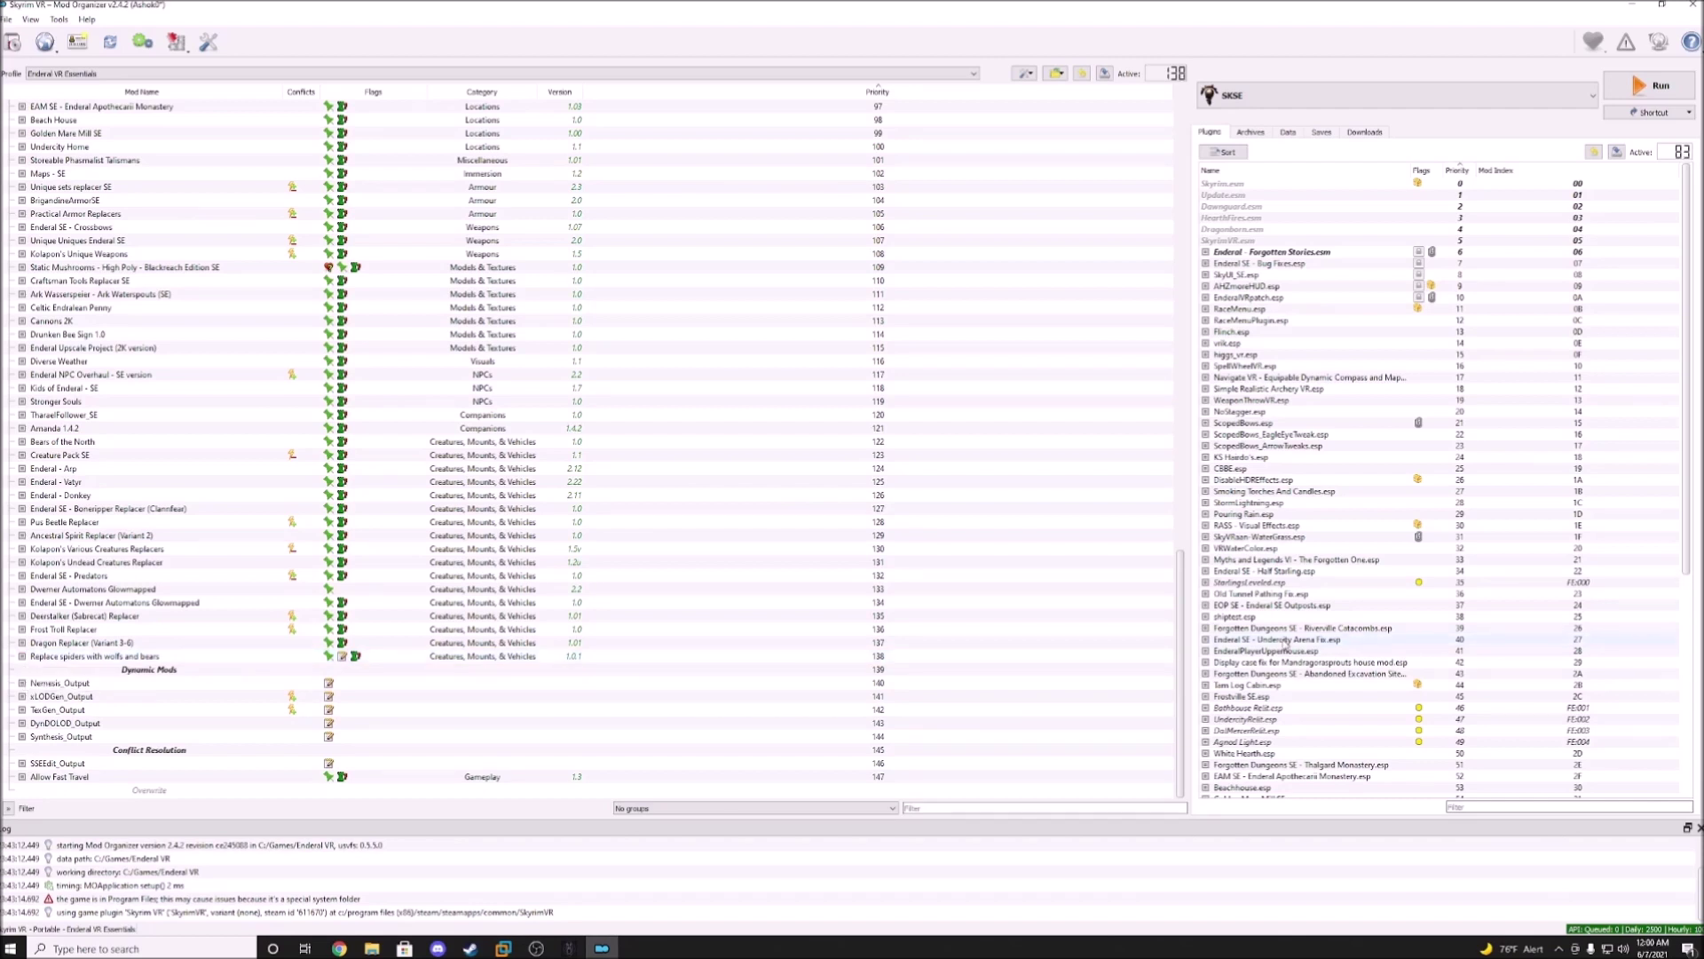
Step: Choose SKSE as the executable and run it to launch the game
left_click(1319, 103)
left_click(1312, 142)
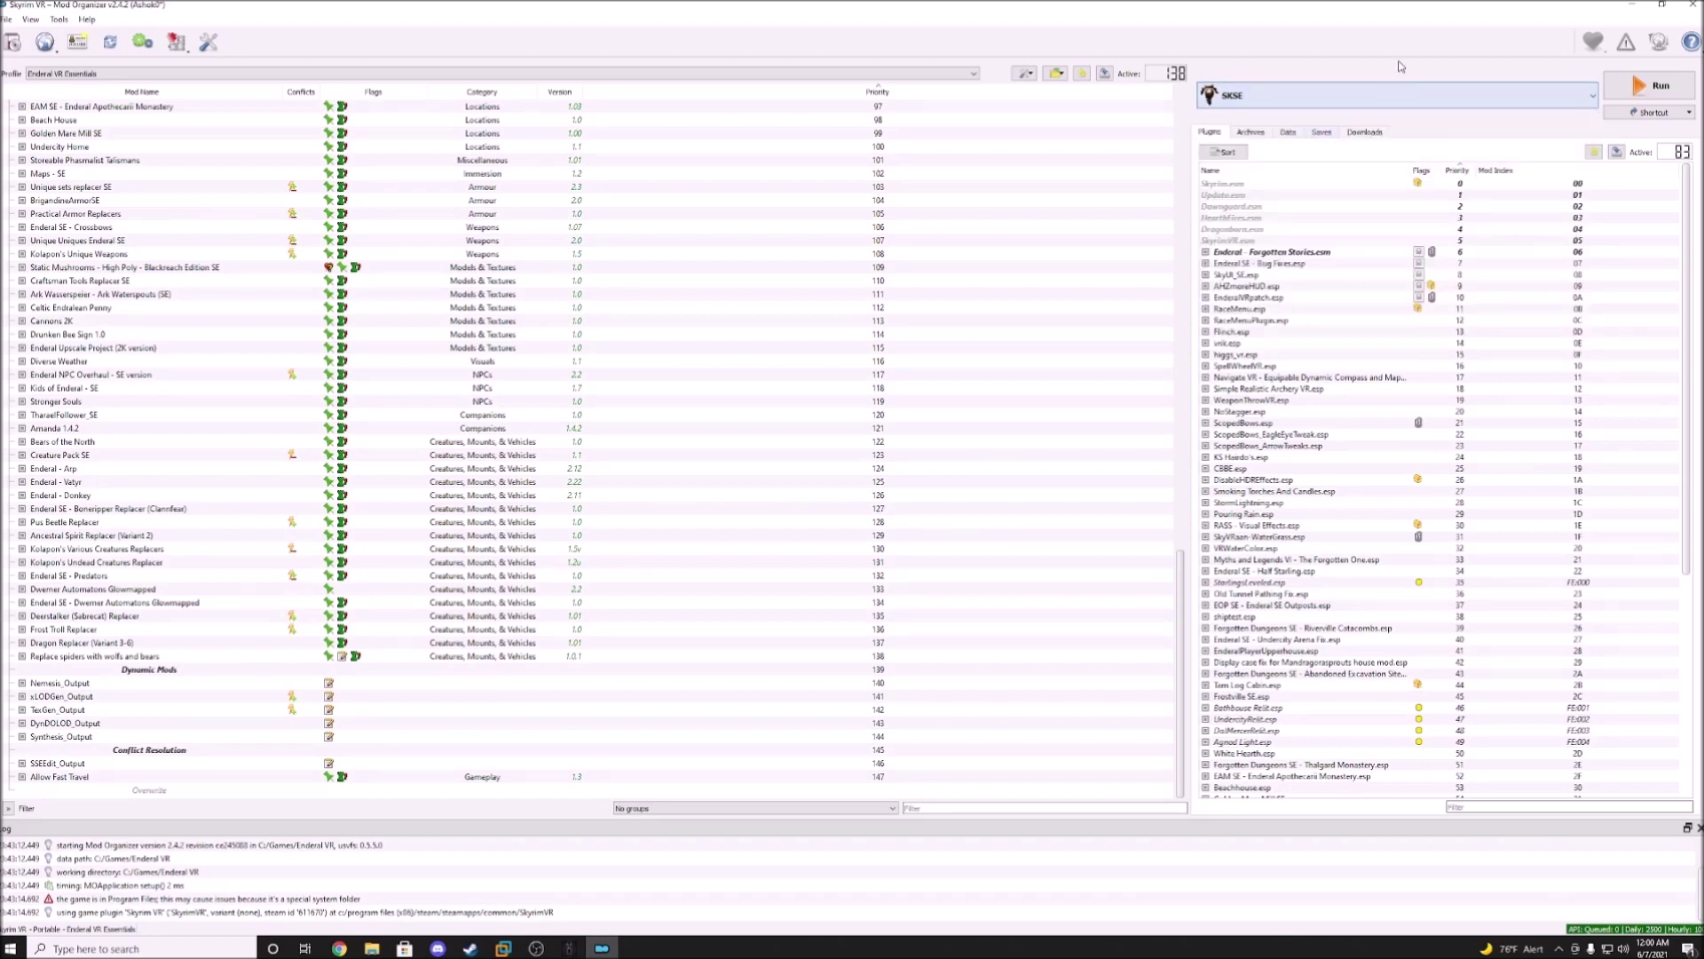
left_click(1678, 82)
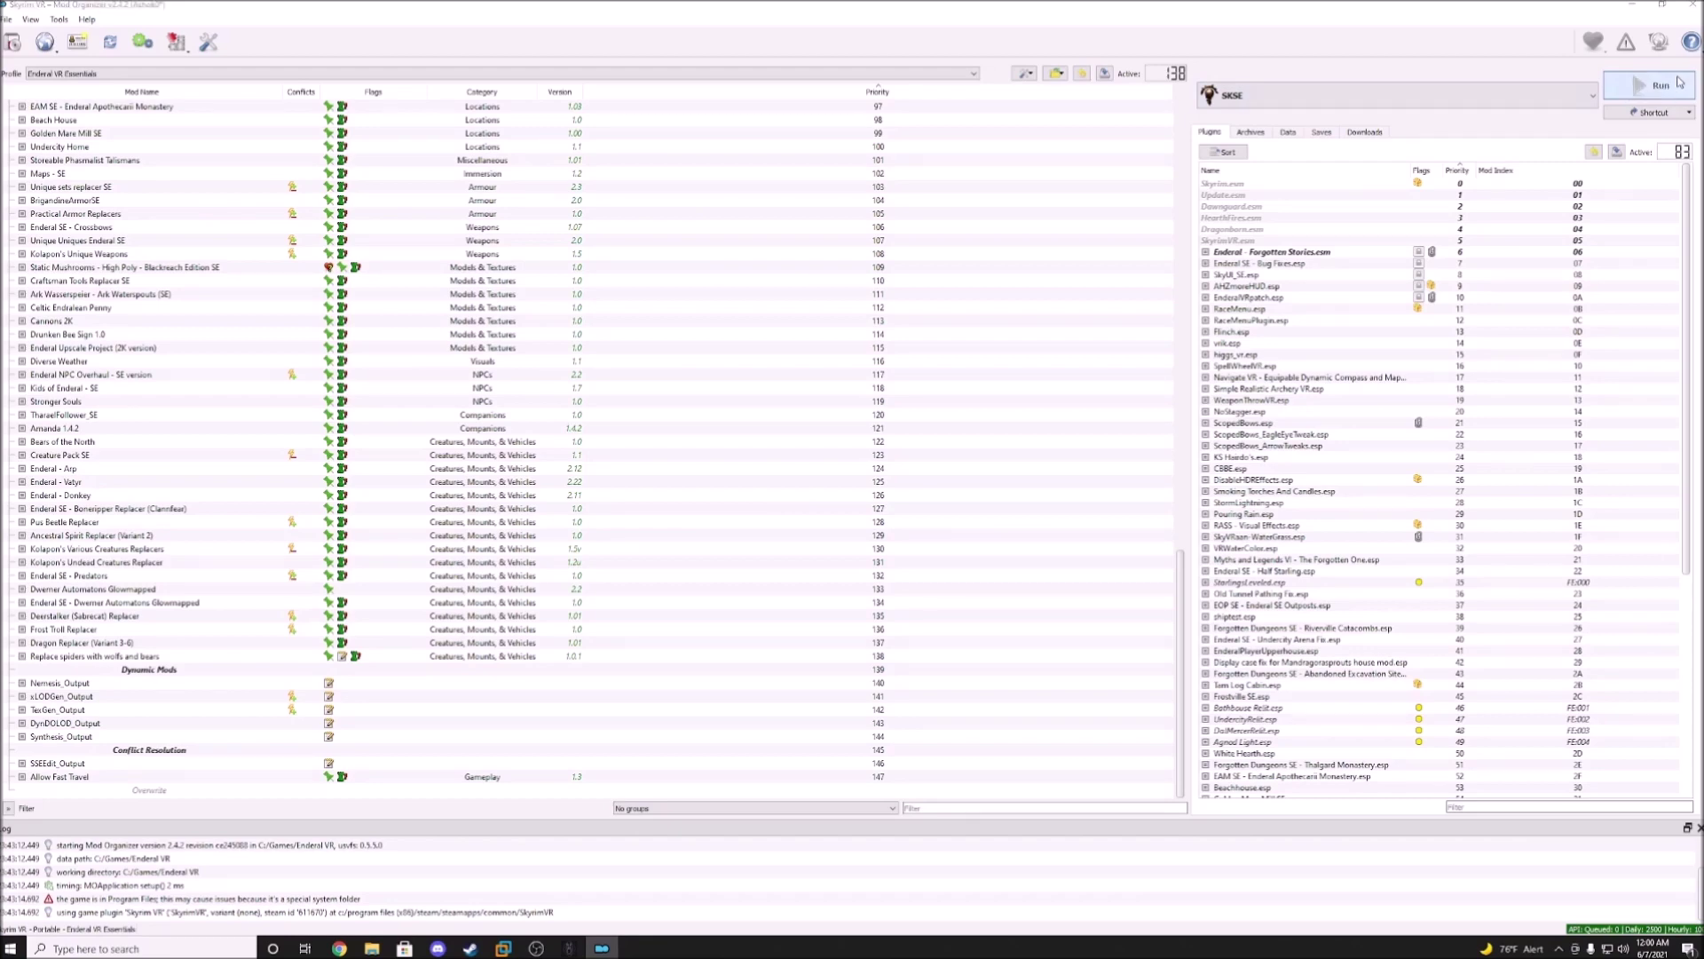